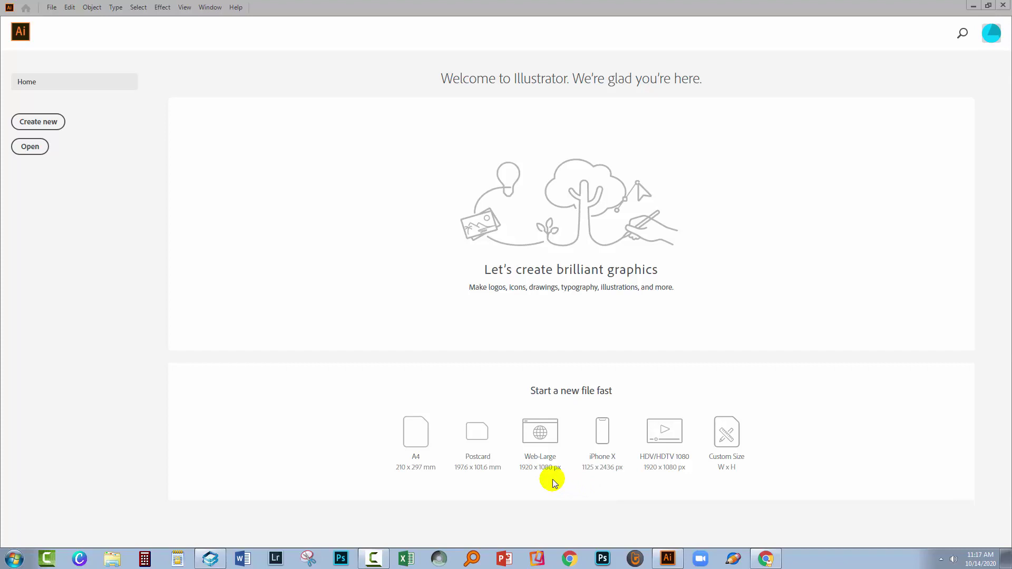
Step: Create a new Web-Large 1920 x 1080 px document and set a black fill with no stroke
click(535, 432)
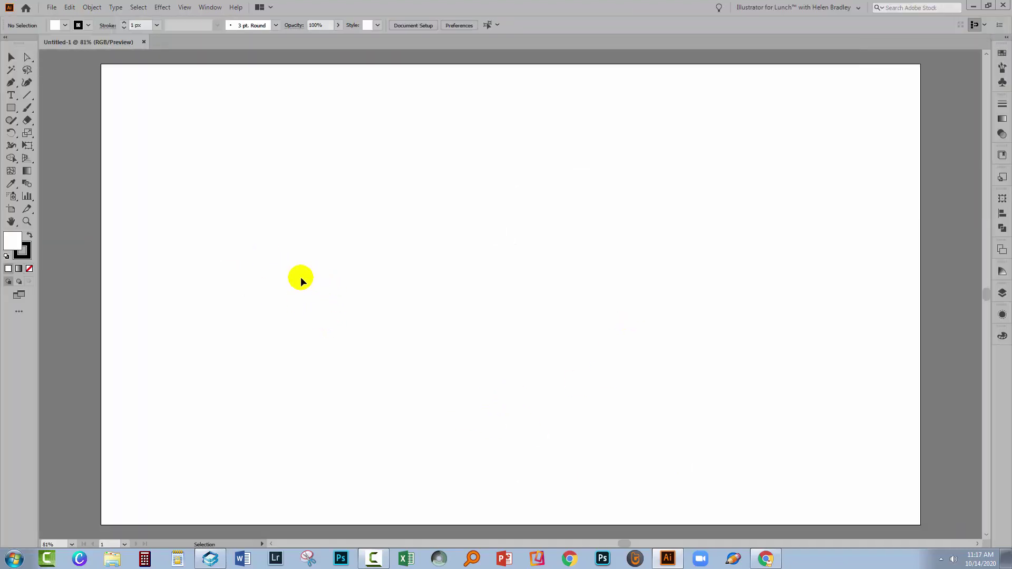
click(27, 234)
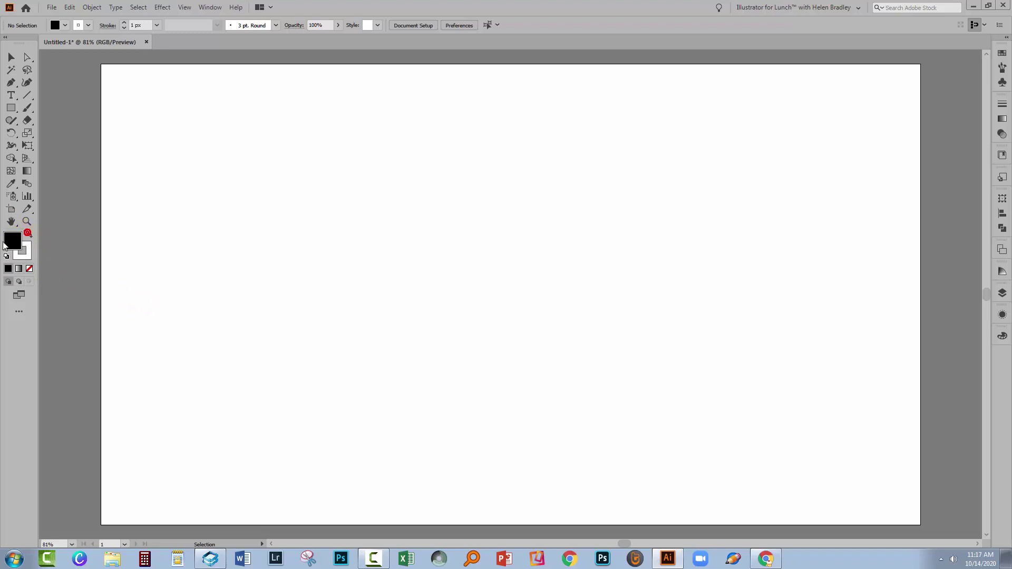
click(28, 269)
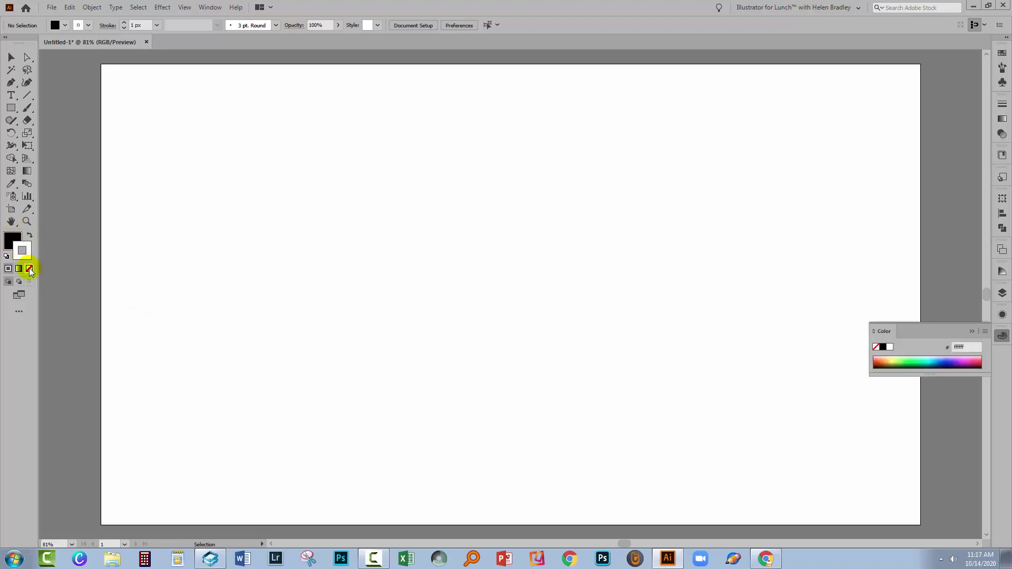
click(11, 241)
click(972, 331)
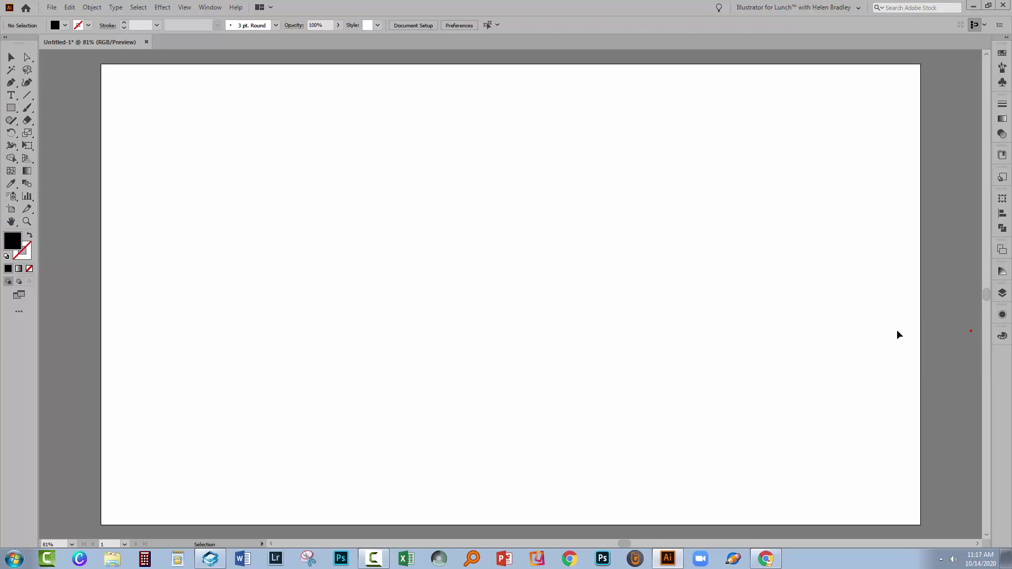
Step: Create a black rectangle 100 px wide and 50 px high on the artboard
click(14, 107)
click(373, 249)
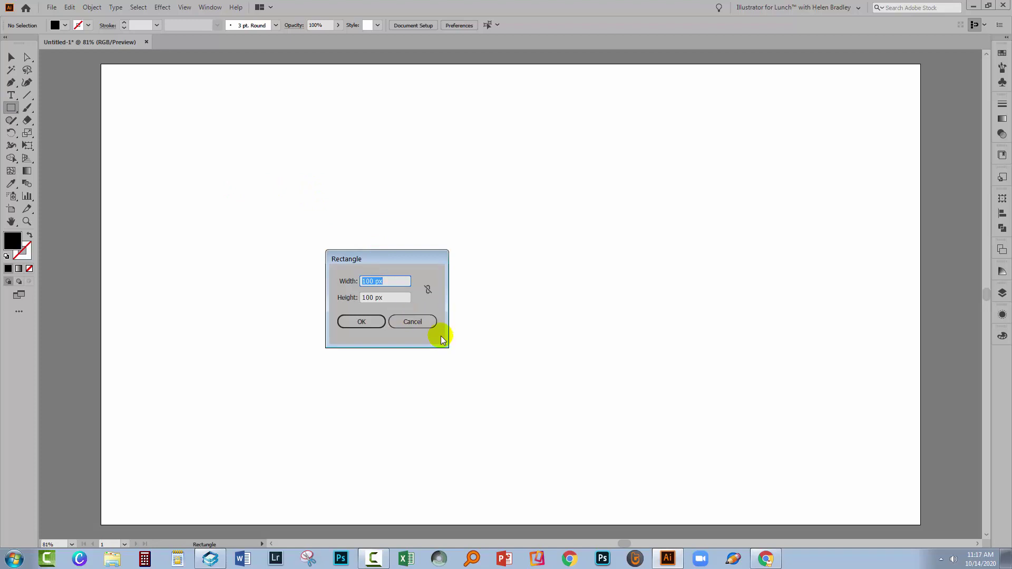
click(393, 298)
text(50)
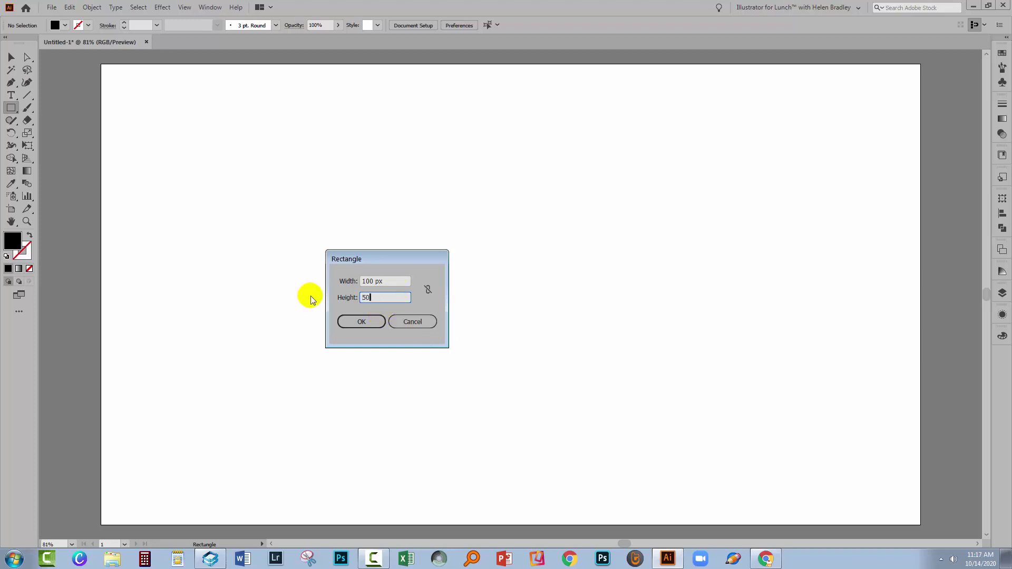
key(Tab)
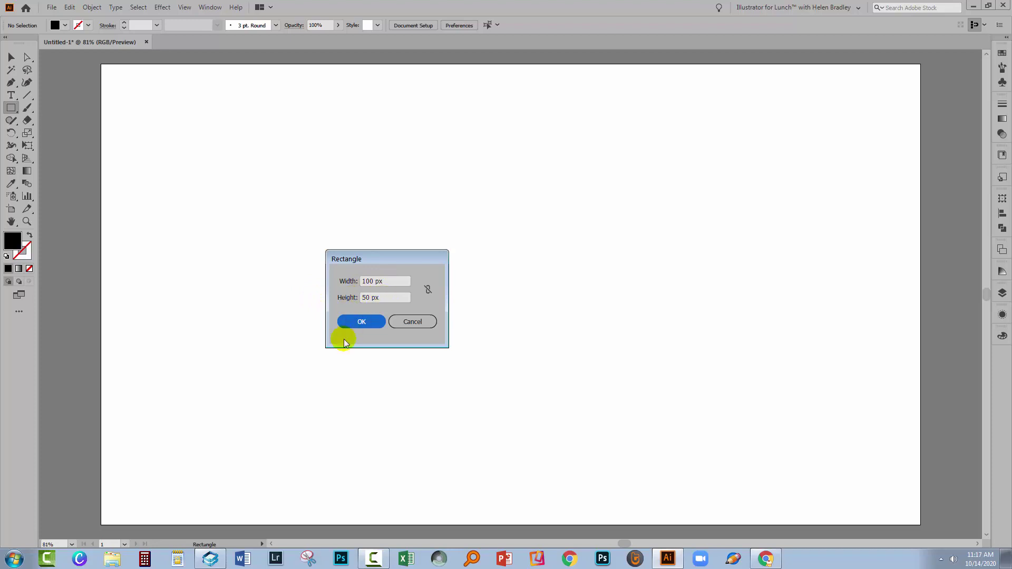
click(361, 322)
Step: Add two more 50 px high rectangles to the artboard, 150 px and 200 px wide
click(404, 310)
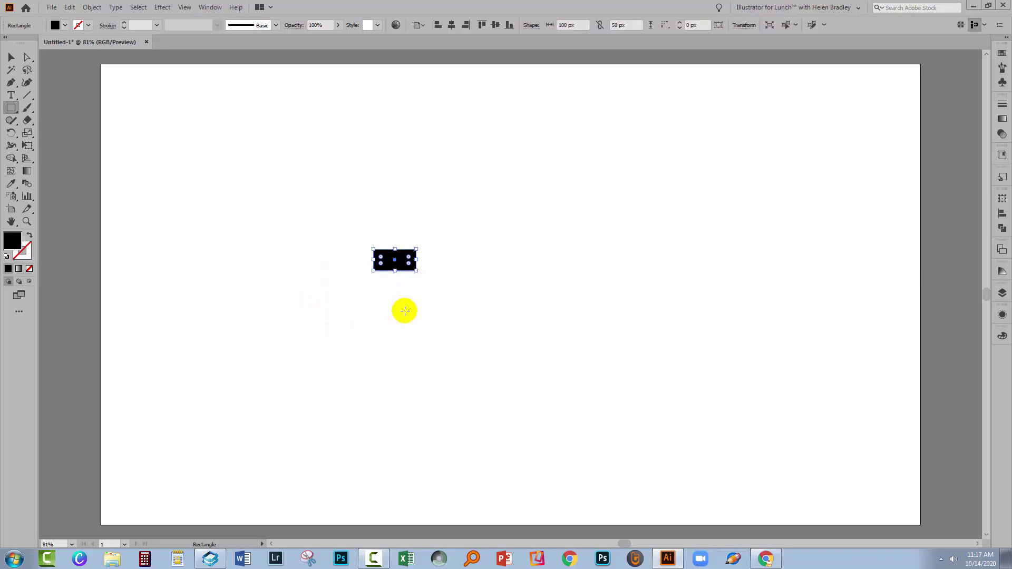
drag(374, 262, 599, 305)
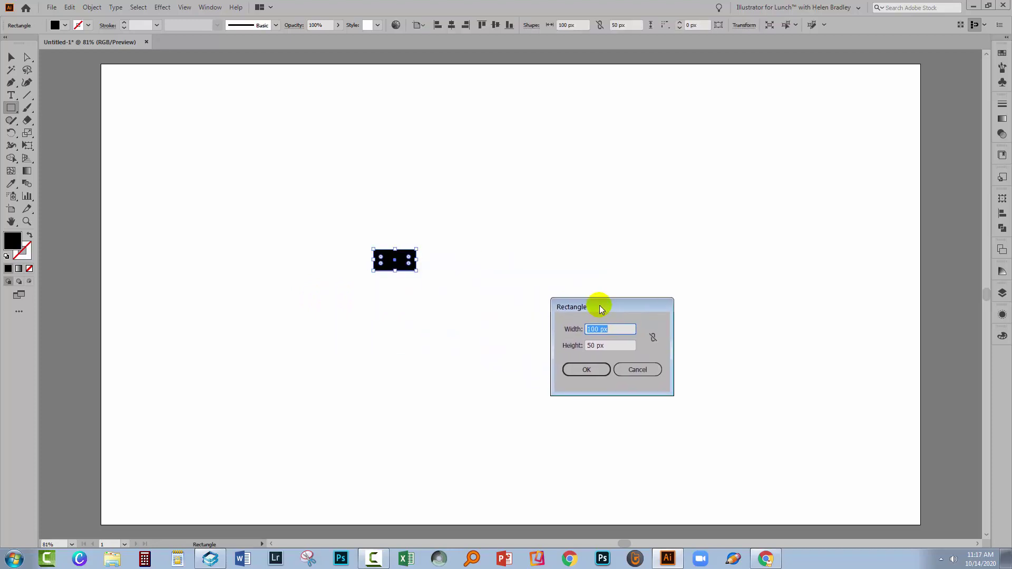
text(150)
key(Return)
click(533, 266)
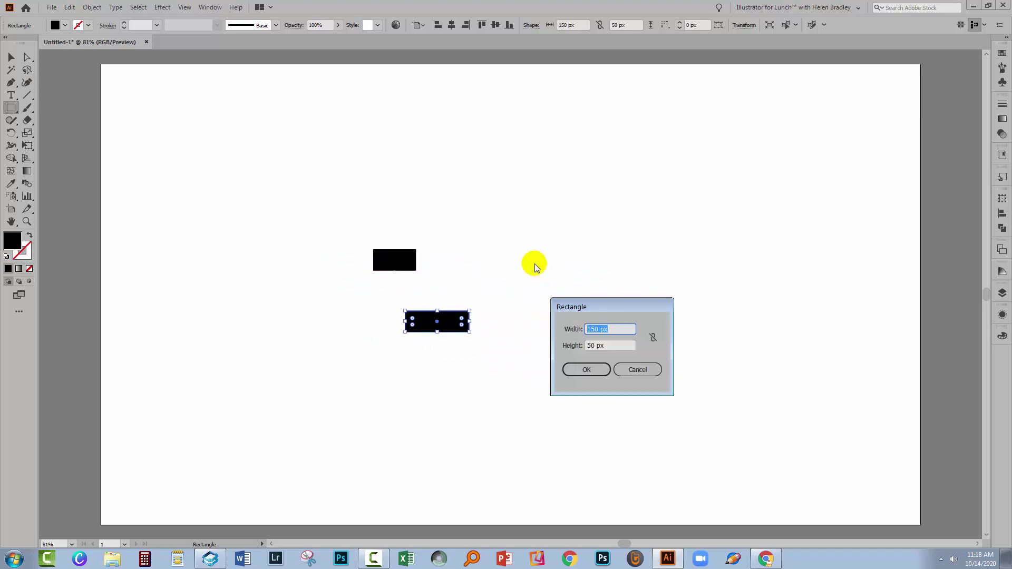
text(200)
key(Return)
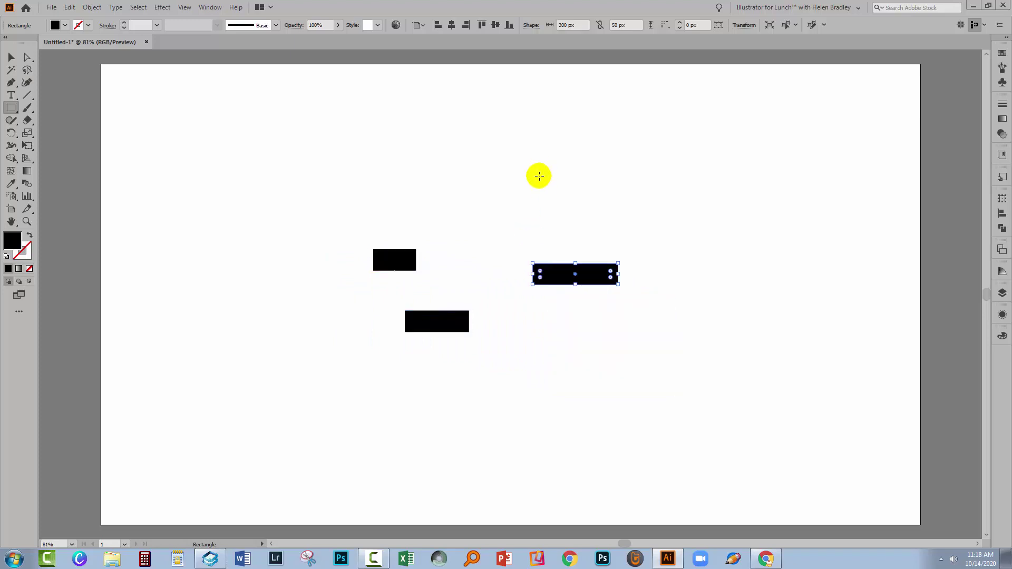
Step: Add three more 50 px high rectangles, 250 px, 300 px and 350 px wide
click(537, 185)
text(250)
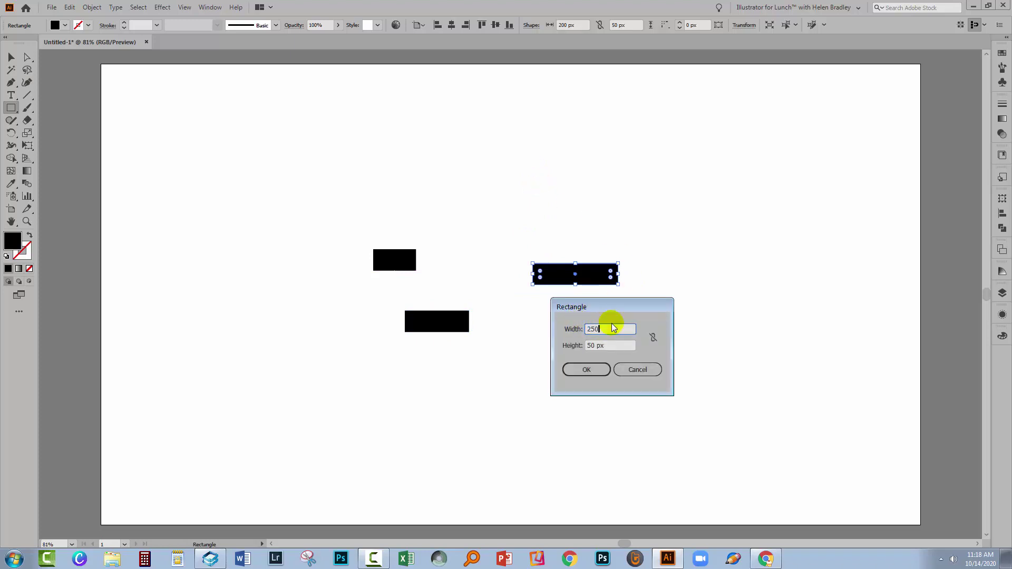
key(Return)
click(437, 192)
text(300)
key(Return)
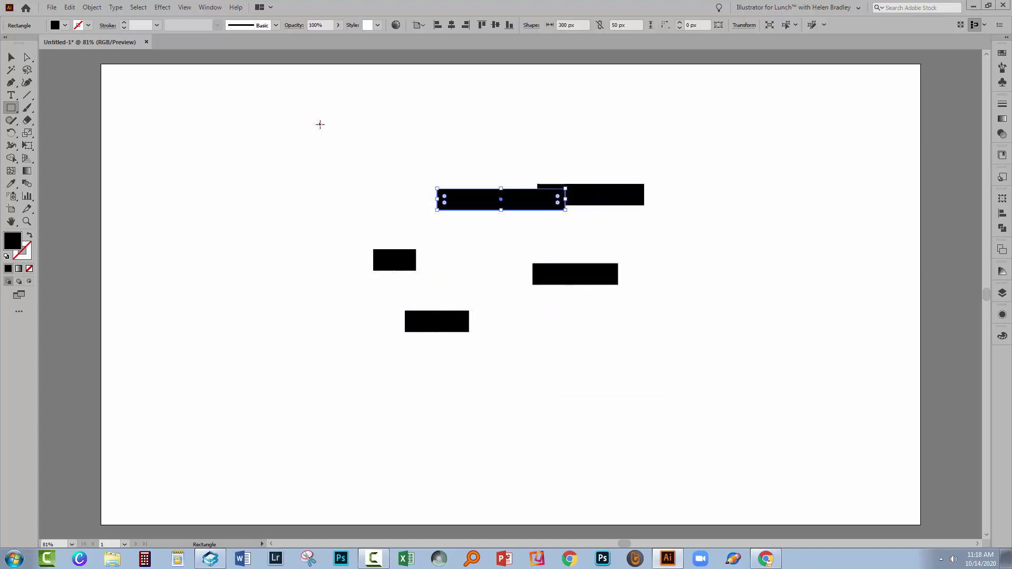
click(319, 124)
text(350)
key(Return)
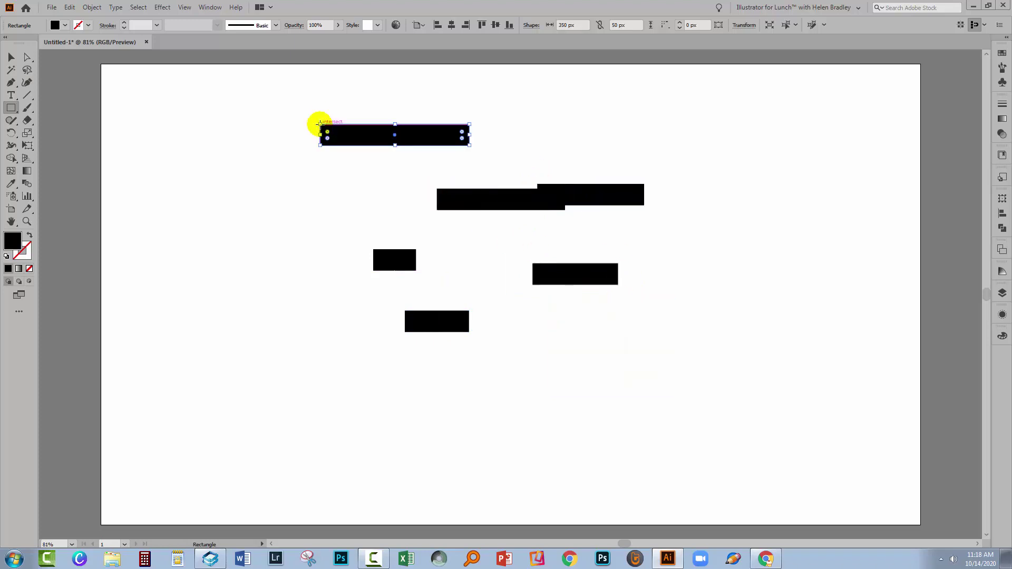
Step: Stack the 350 px, 100 px and 300 px wide bars edge to edge from top to bottom
click(10, 57)
drag(391, 137, 323, 181)
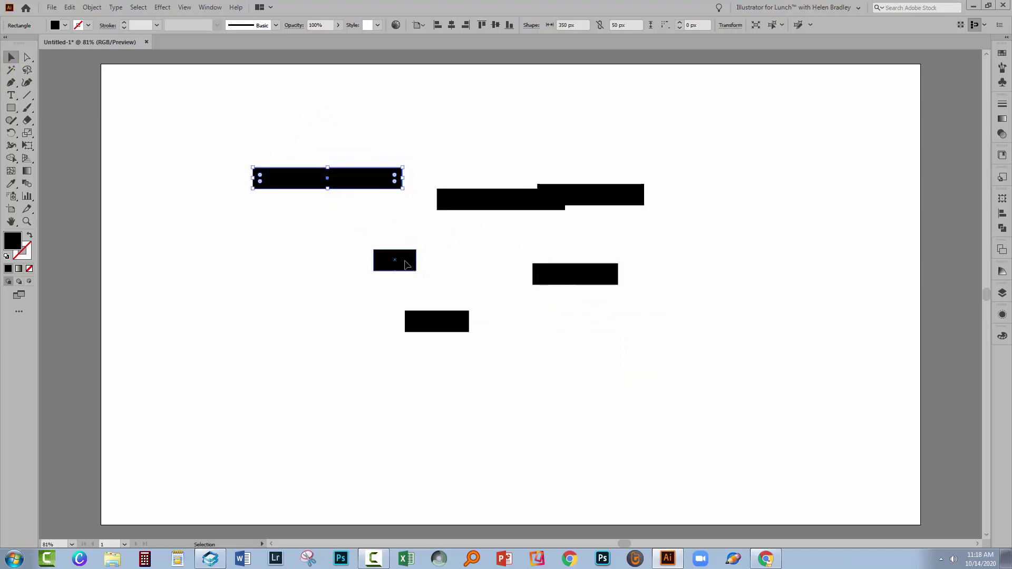
drag(407, 264, 343, 200)
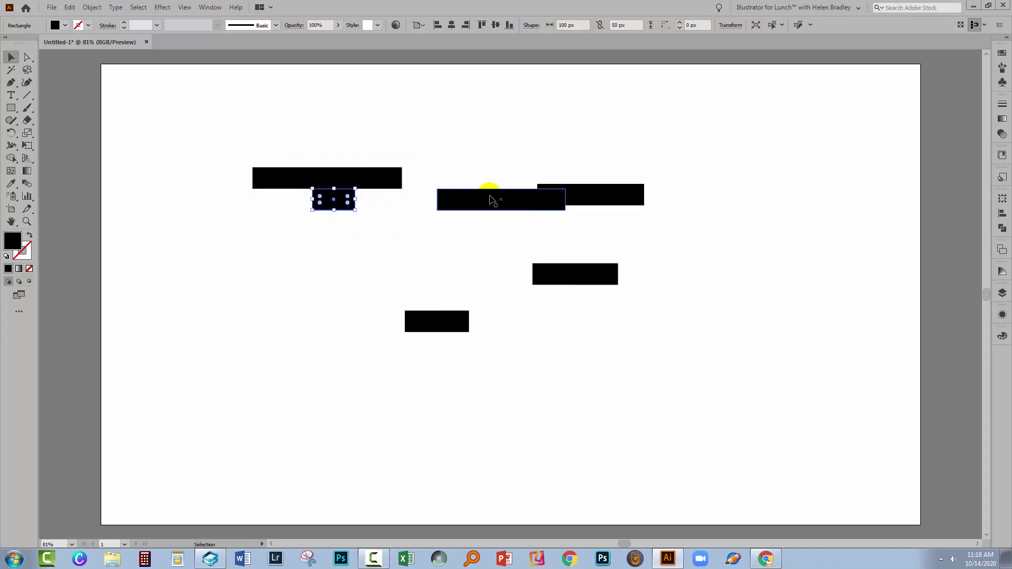
drag(493, 199, 314, 224)
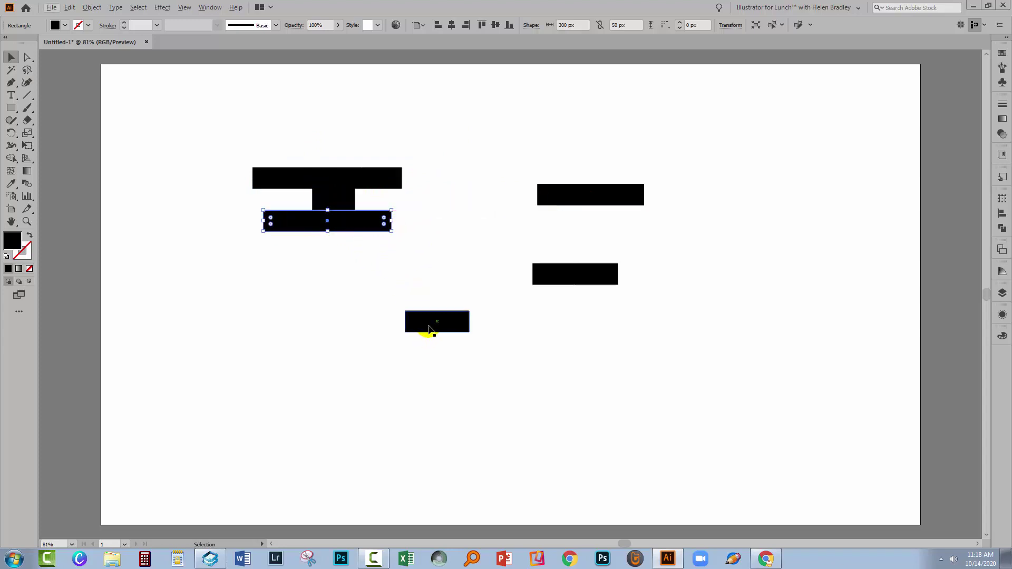
Step: Extend the stack below with 150, 200 and 250 px bars and above with a 150 px bar, keeping spare 150 and 250 px bars aside
drag(428, 328, 336, 248)
drag(552, 273, 293, 263)
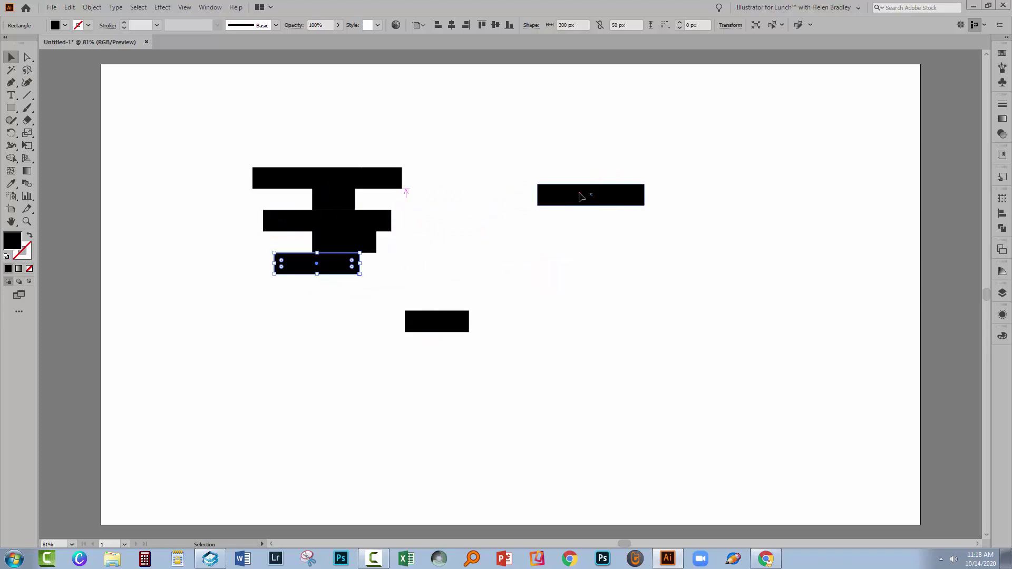
drag(581, 196, 352, 286)
drag(436, 333, 666, 278)
drag(548, 200, 728, 181)
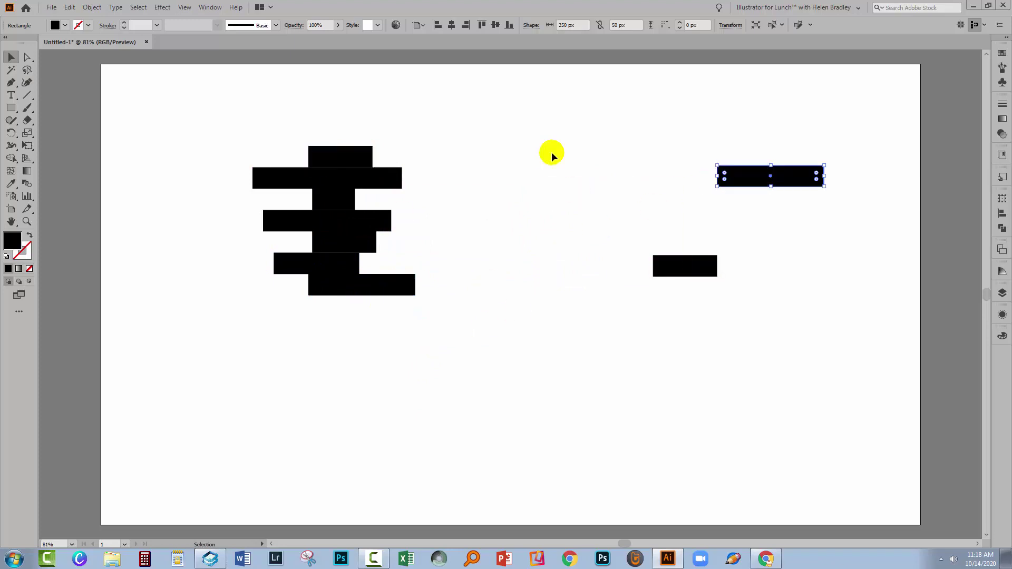
Step: Create a 50 px square and place copies left of the 300 px bar and right of the 350 px and lower 150 px bars
click(11, 107)
click(567, 413)
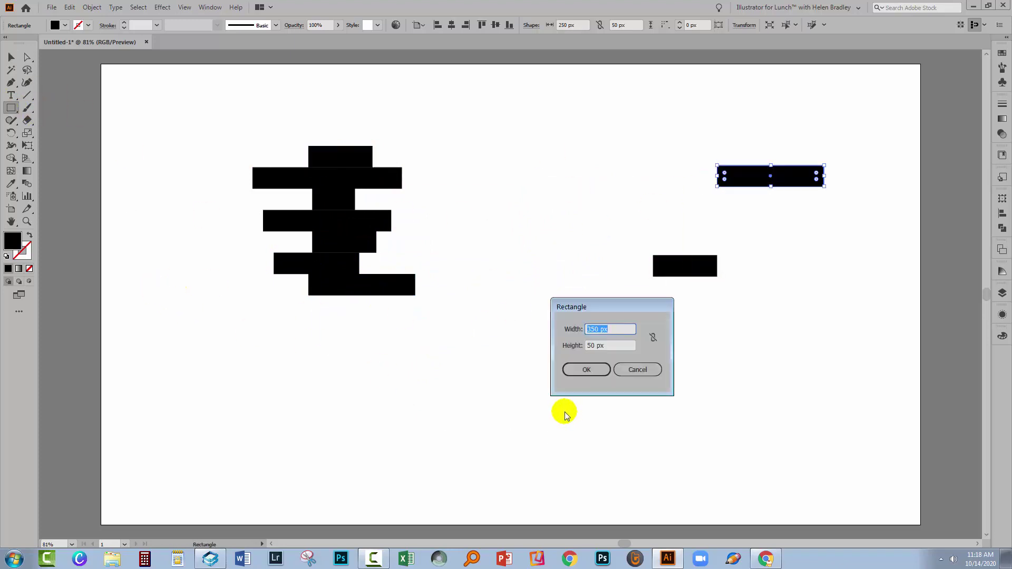
text(50)
click(584, 371)
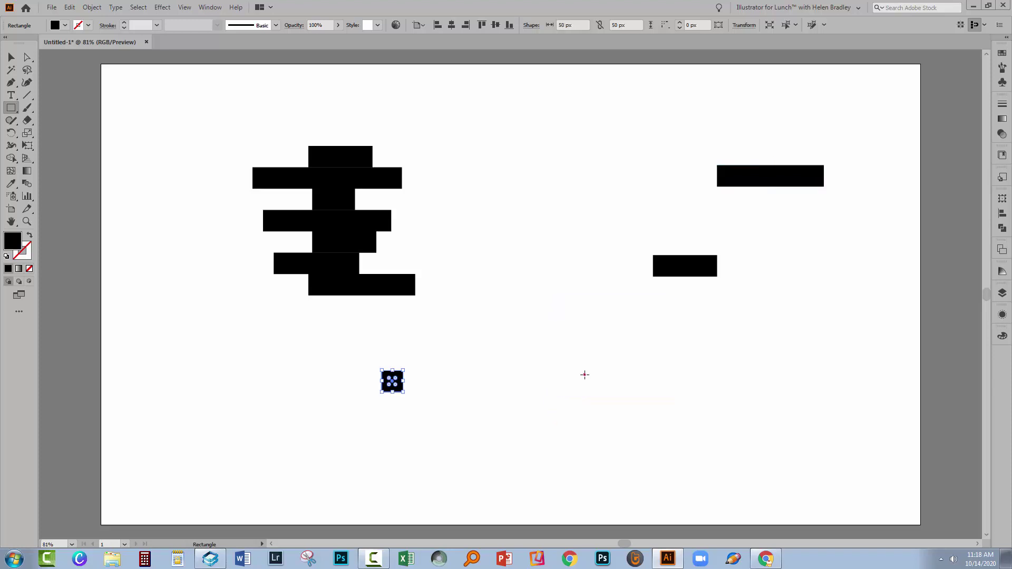
key(v)
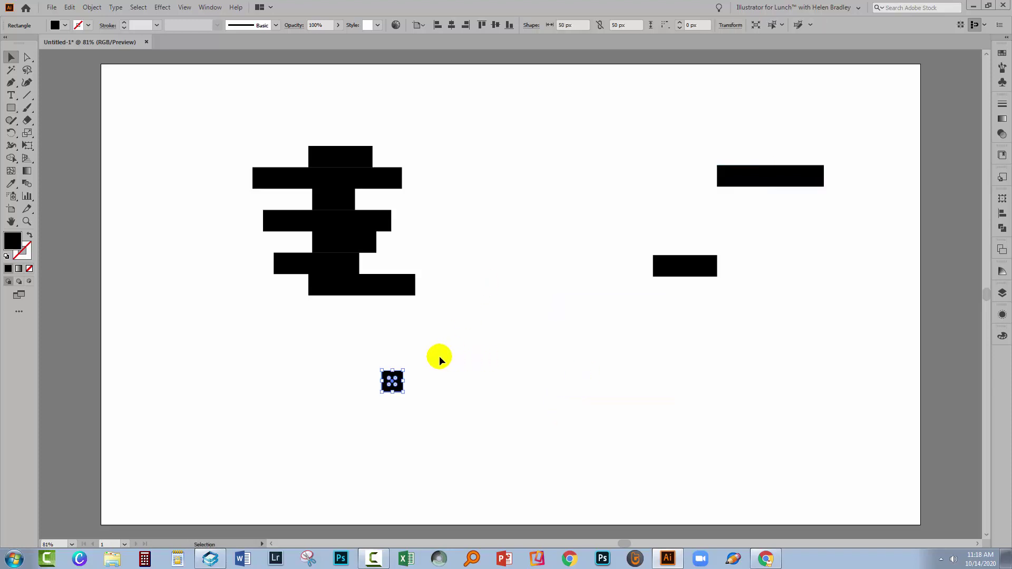
drag(383, 387, 241, 221)
drag(430, 179, 416, 245)
click(452, 290)
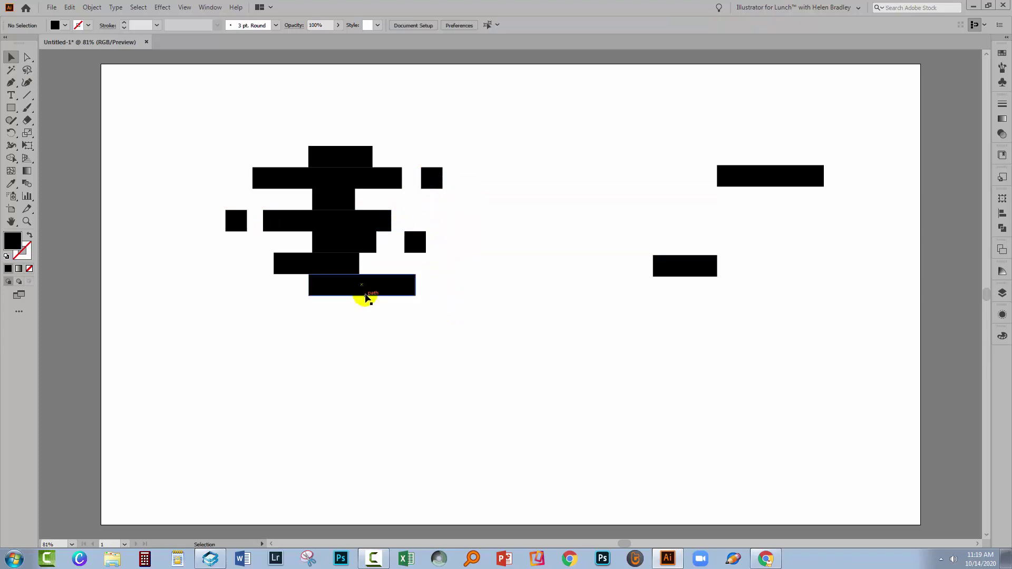
Step: Widen the stack's 100 px bar leftward to about 155 px and place a copy of the seven-bar stack below the original
click(323, 204)
drag(313, 199, 290, 200)
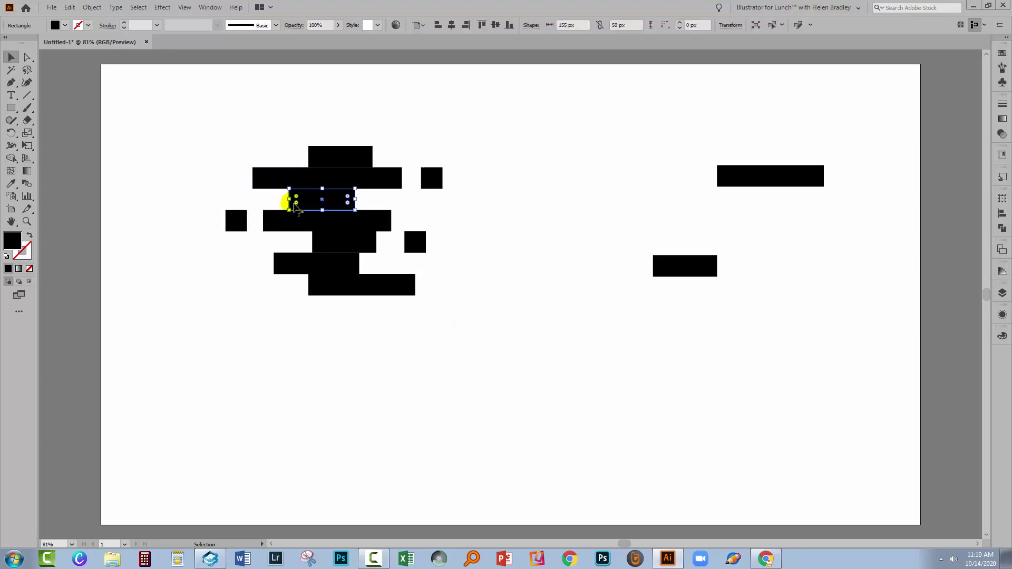
drag(281, 120, 361, 321)
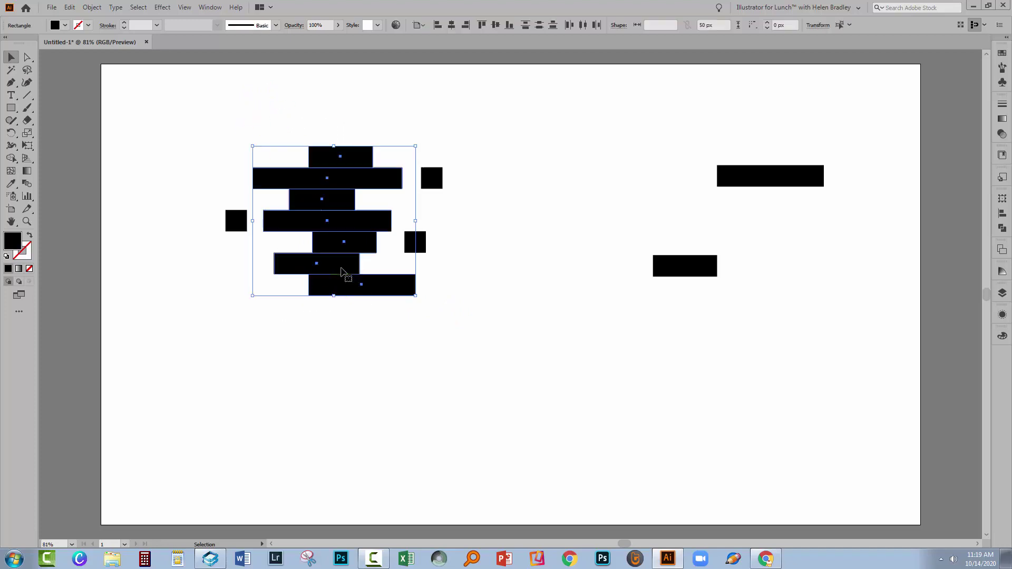
drag(342, 271, 566, 457)
click(689, 444)
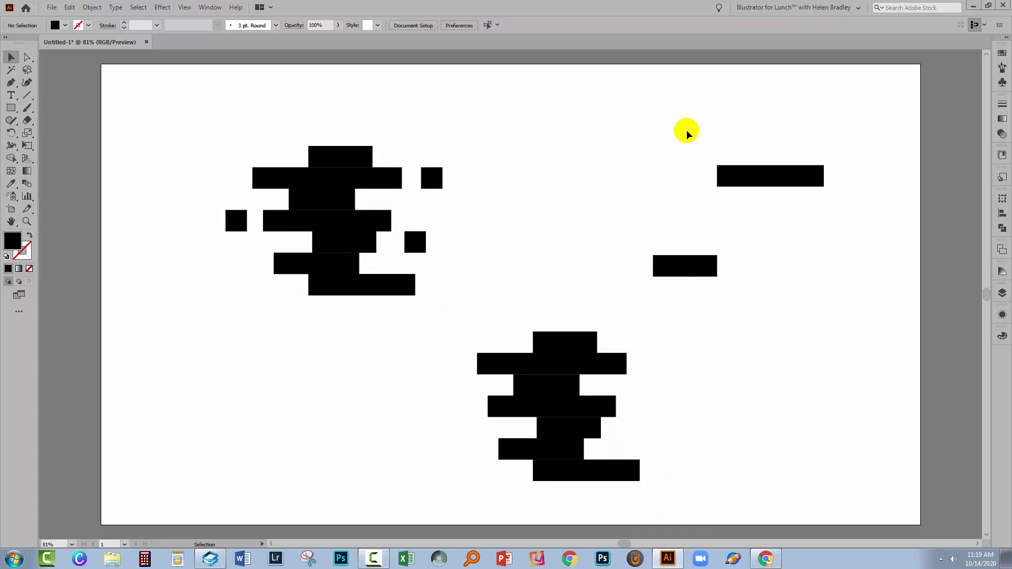
Step: Move the two spare bars further right and place the copied stack level beside the original
drag(655, 262, 781, 230)
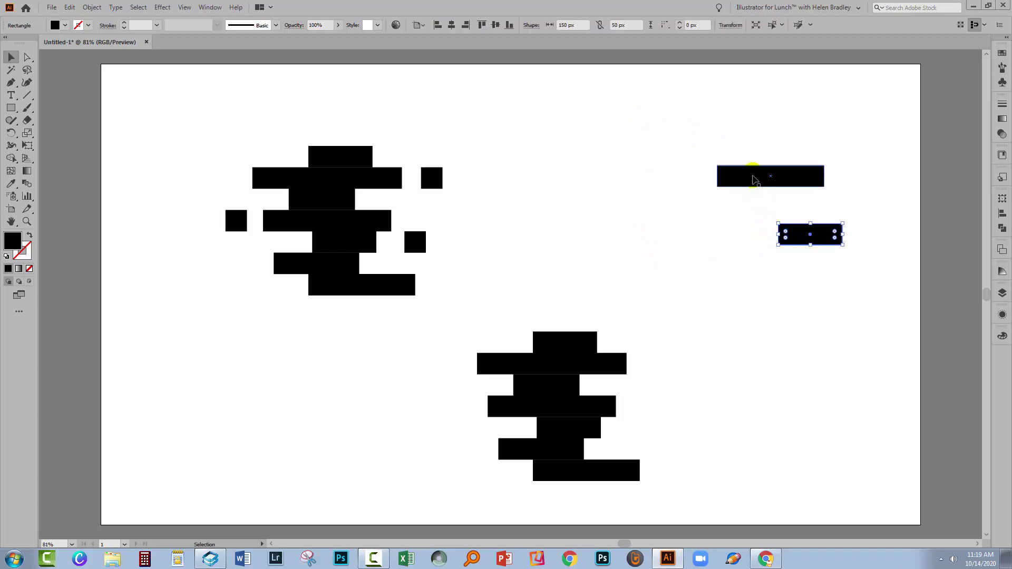
drag(756, 177, 797, 178)
drag(485, 299, 645, 491)
drag(576, 432, 585, 224)
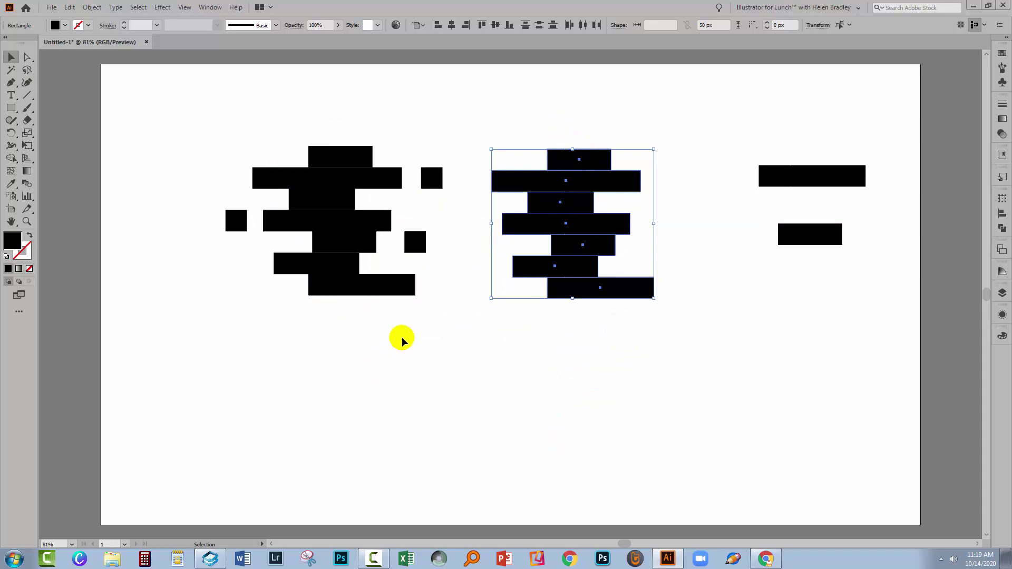
click(481, 384)
Step: Unite the seven bars of each stack into a single shape, leaving out the small squares
drag(550, 110, 631, 358)
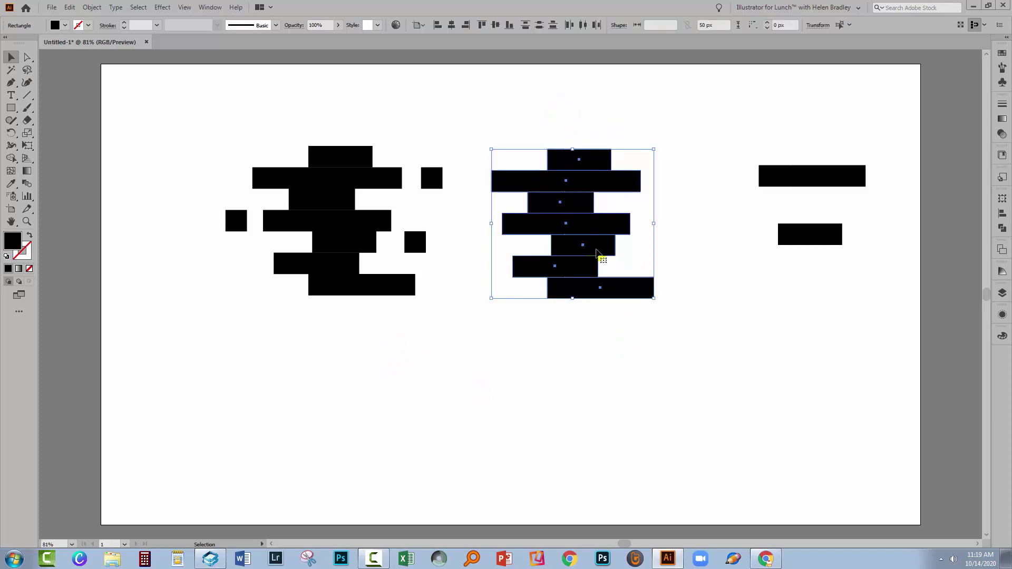
click(1002, 228)
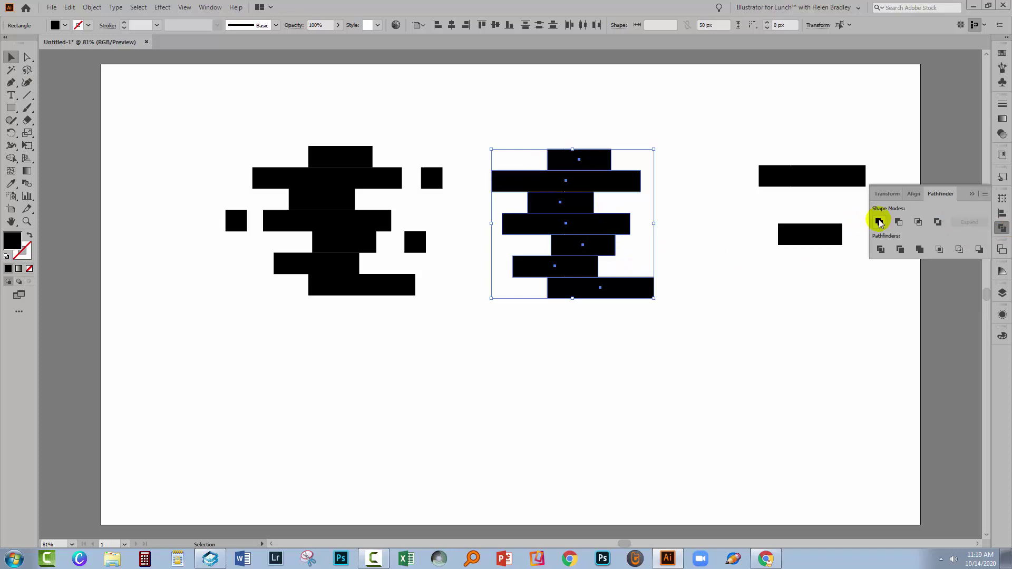
click(880, 223)
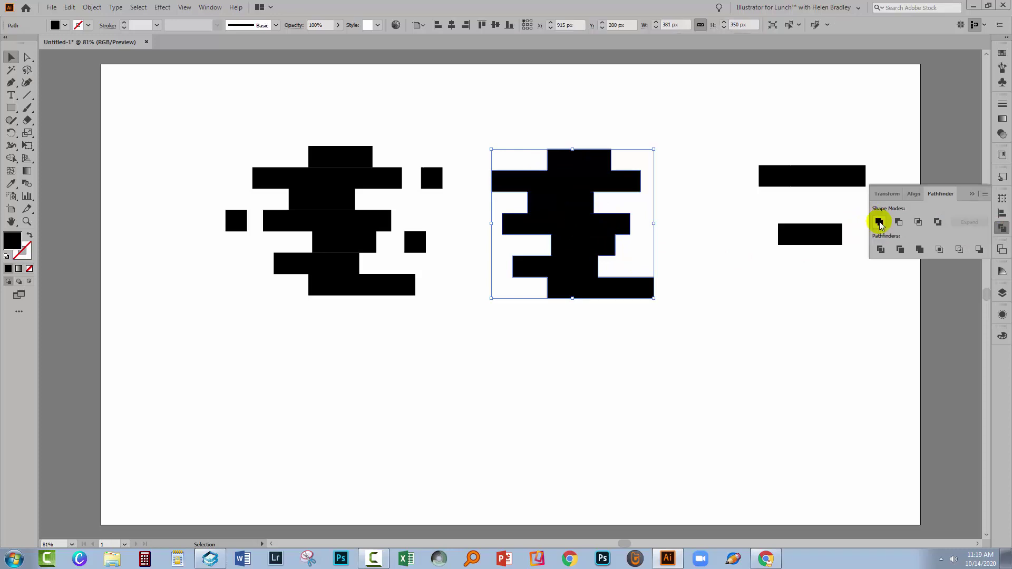
drag(374, 342, 311, 148)
click(880, 223)
click(668, 367)
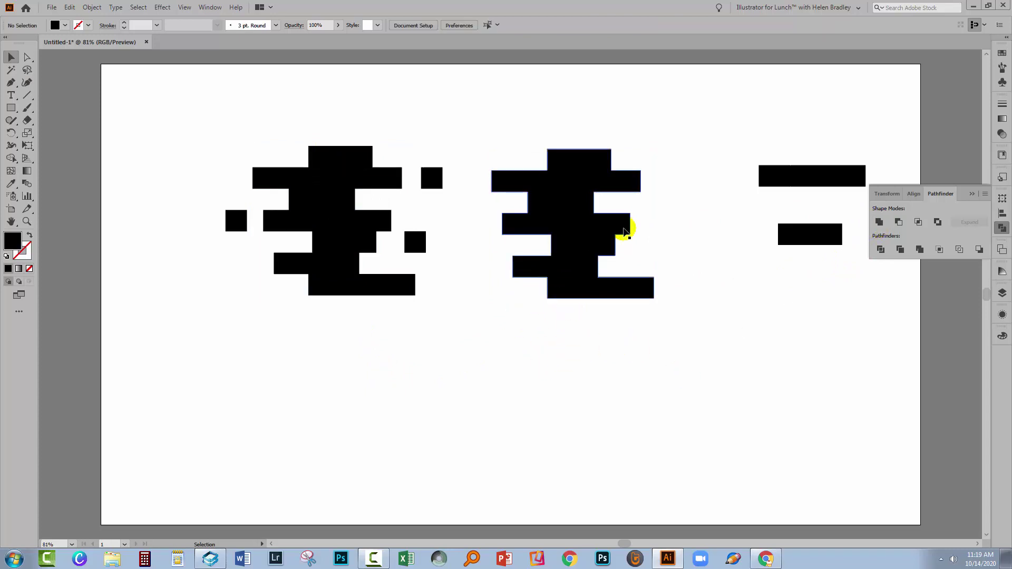
Step: Round all corners of the copied stack's united shape to the 17.5 px maximum with the Direct Selection tool
click(27, 58)
click(499, 179)
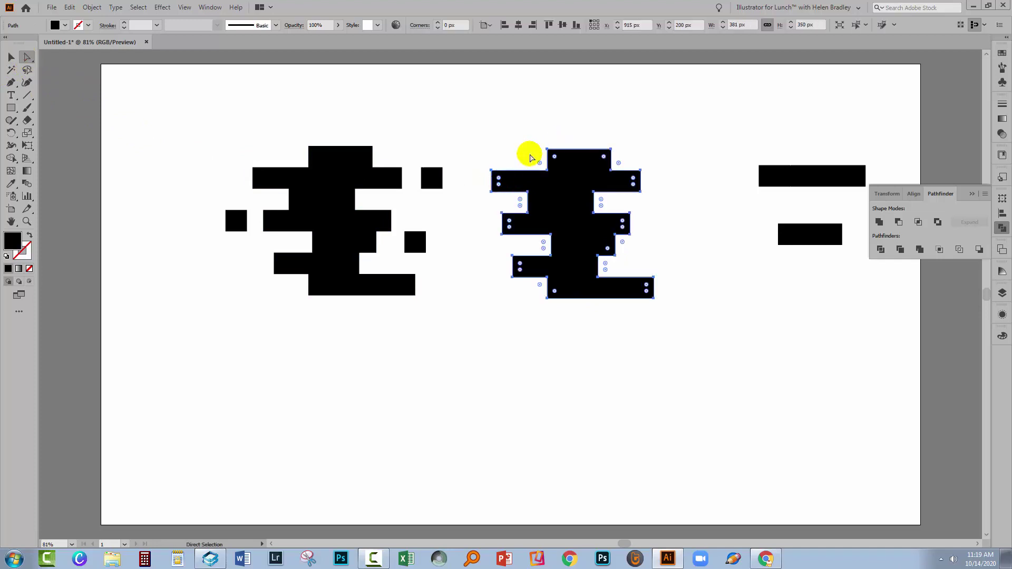
drag(554, 157, 615, 280)
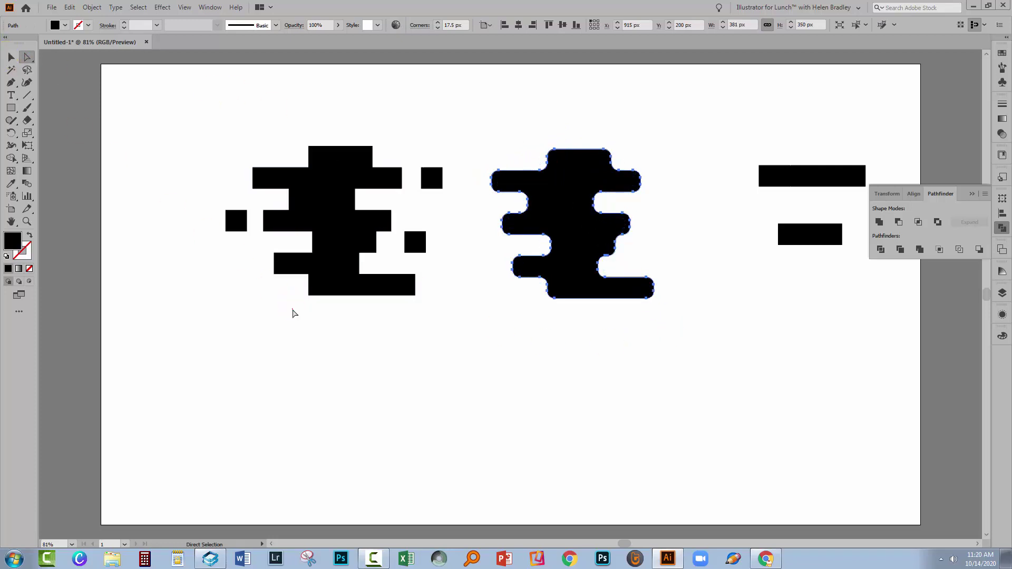
click(343, 324)
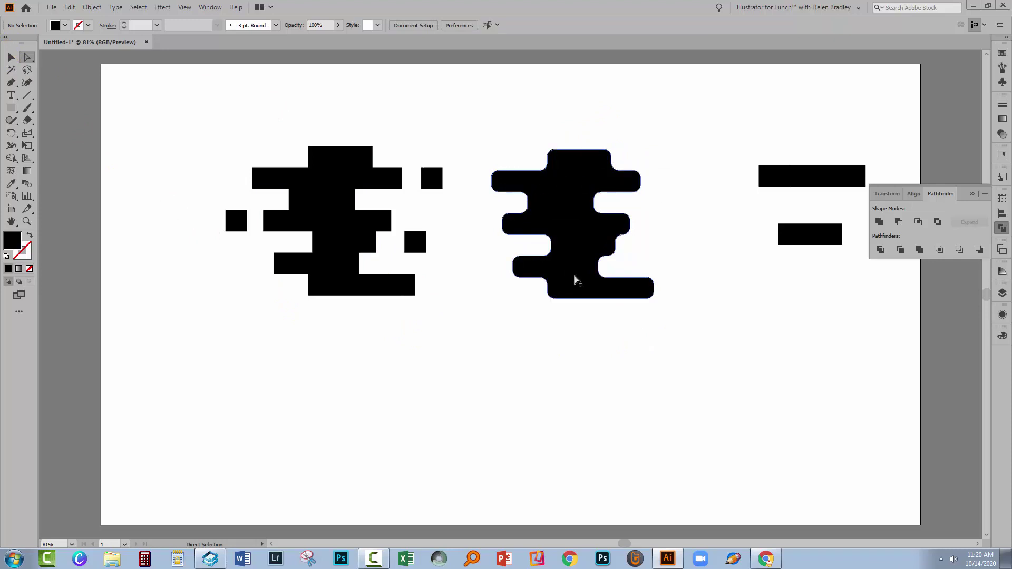
Step: Apply a Round Corners effect with a 25 px radius to the original stack's united shape
click(321, 133)
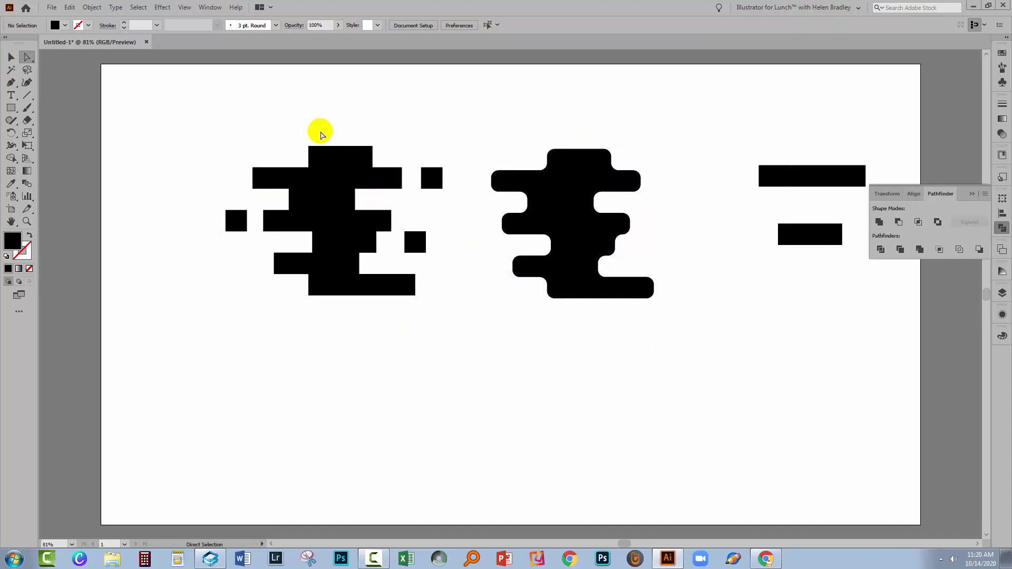
drag(317, 135, 347, 289)
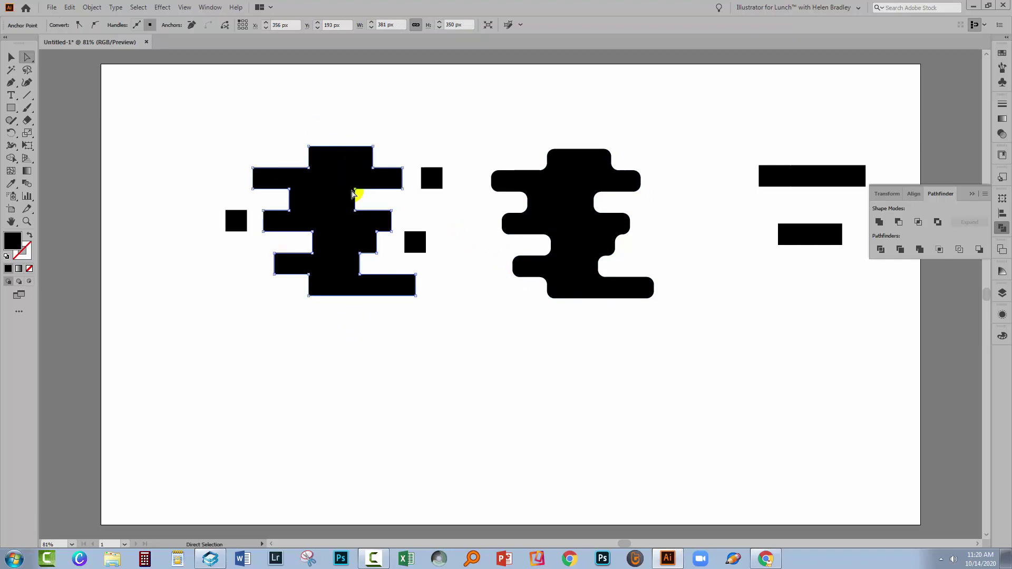
click(10, 57)
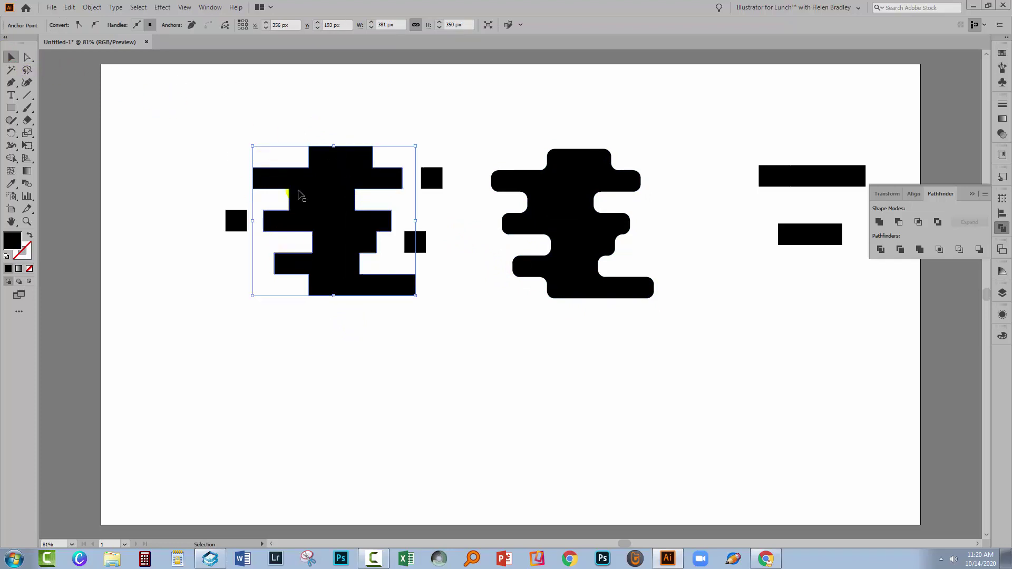
click(374, 188)
click(162, 7)
mouse_move(191, 131)
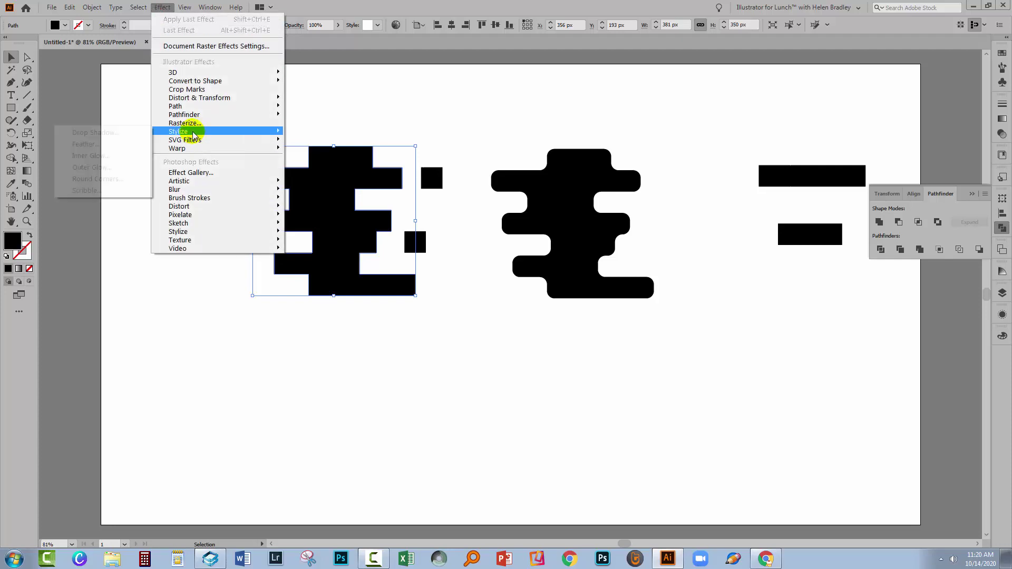
click(109, 180)
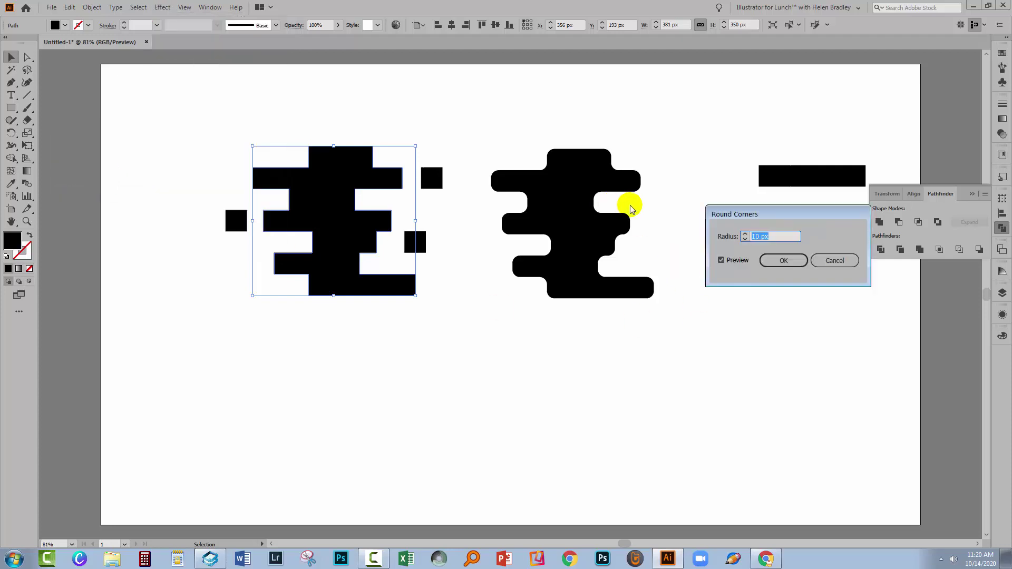
drag(725, 211, 352, 338)
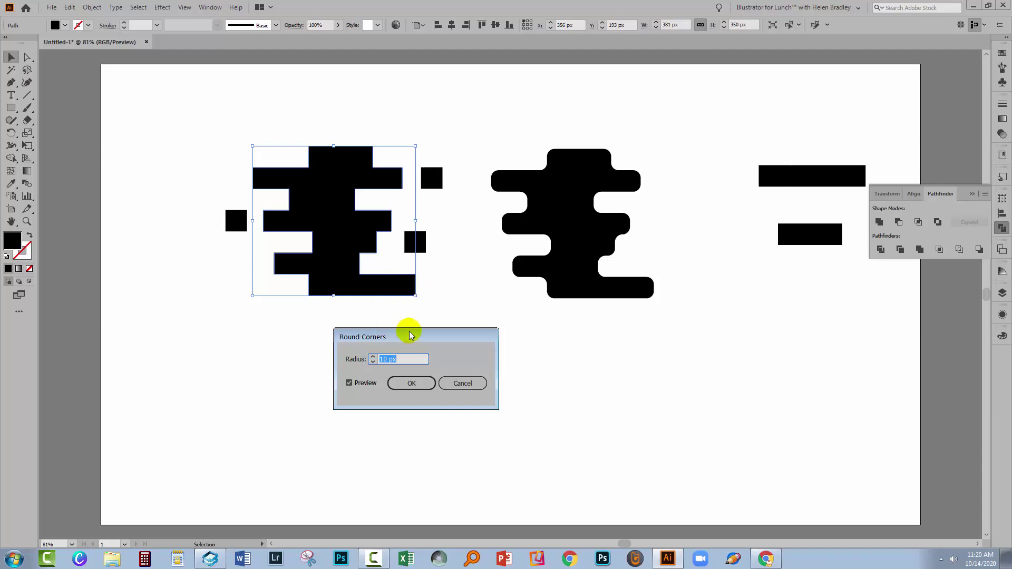
text(25)
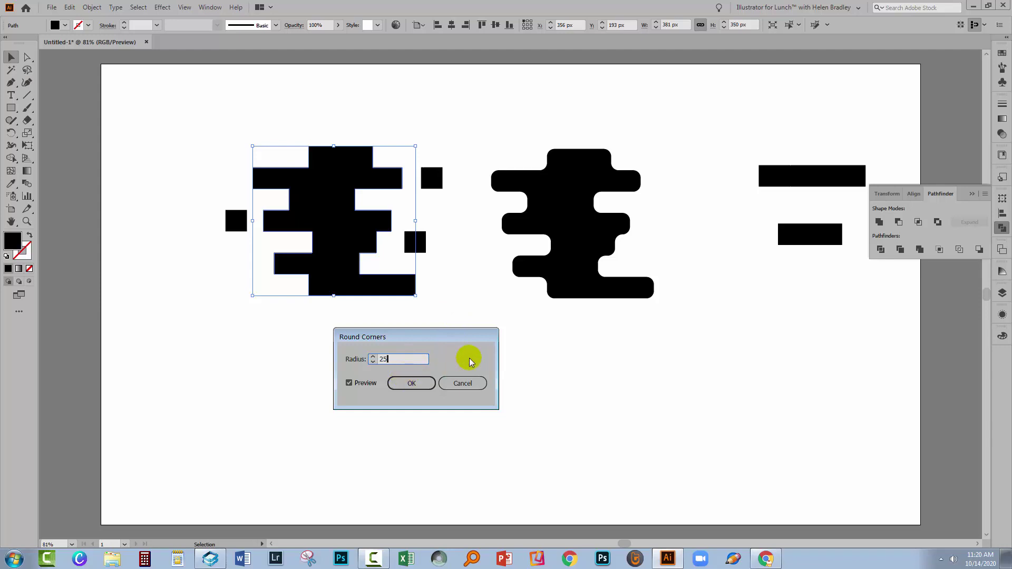
key(Tab)
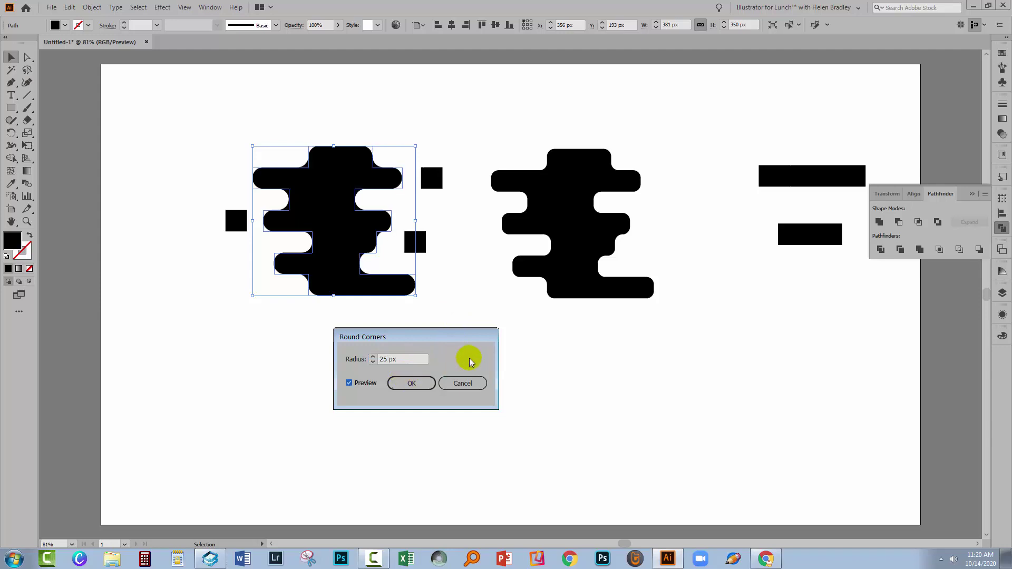
click(408, 386)
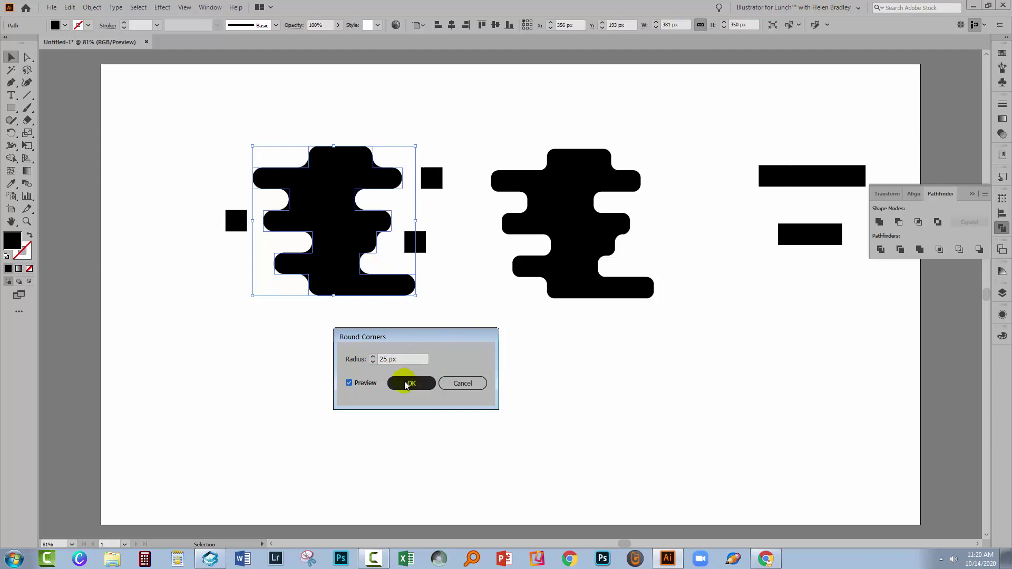
click(398, 385)
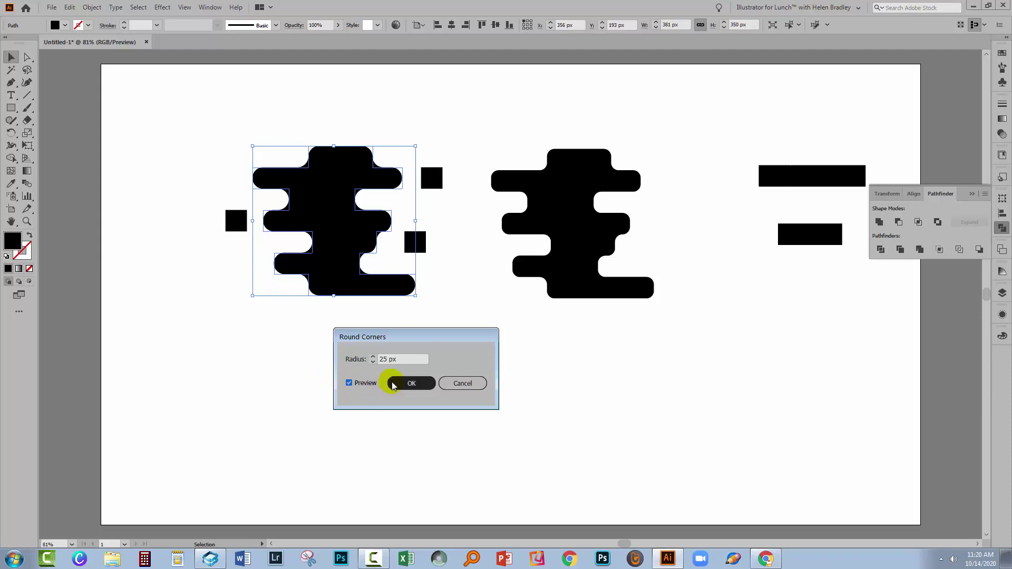
click(285, 365)
click(535, 254)
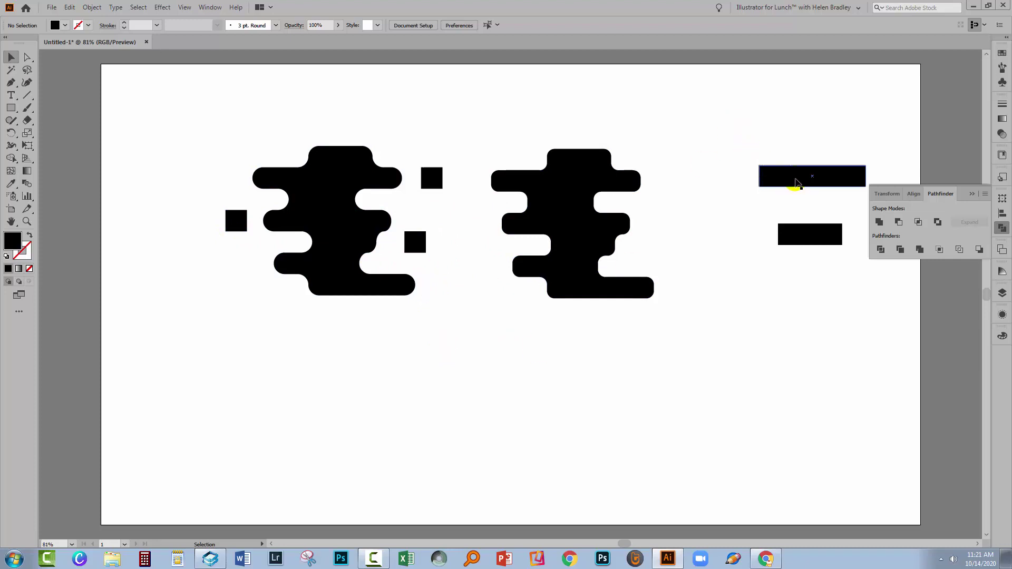
Step: Stack the two spare bars below the finished shapes and create three 50 px high bars 200, 250 and 100 px wide
drag(796, 181, 459, 364)
drag(795, 233, 471, 378)
click(11, 108)
click(631, 358)
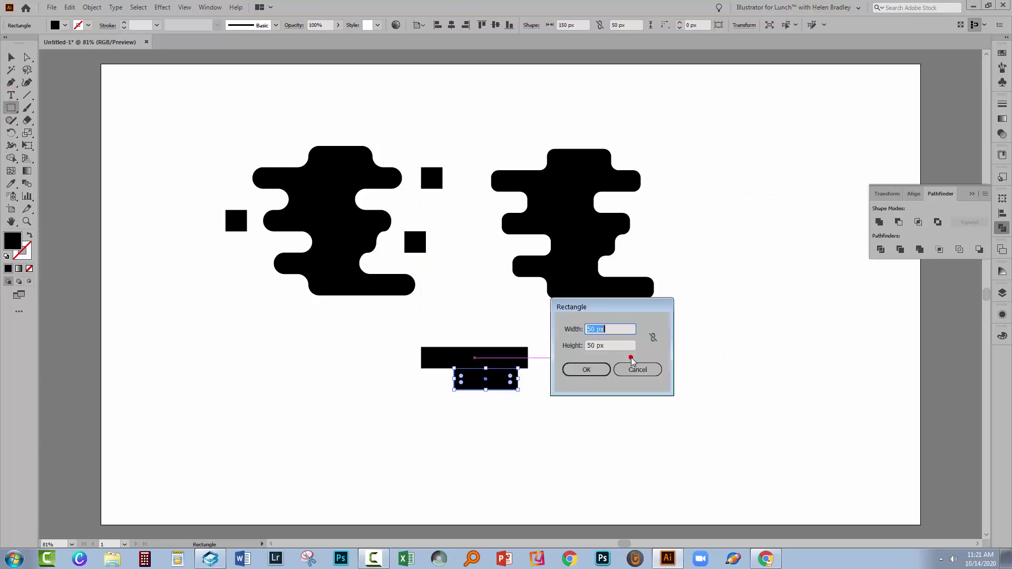
text(200)
key(Return)
click(781, 305)
text(250)
key(Return)
click(780, 250)
text(100)
key(Return)
Step: Complete a six-bar stack from the new bars and a copy of the 150 px bar, and unite it into one shape
click(11, 57)
drag(690, 369, 522, 401)
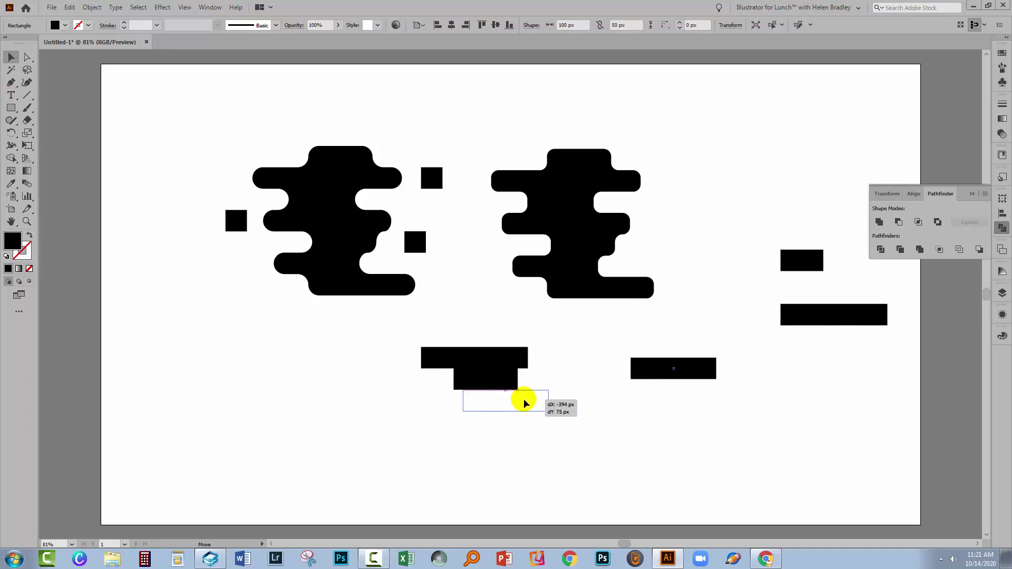
drag(801, 260, 456, 425)
drag(826, 317, 461, 446)
alt+drag(488, 382, 414, 345)
click(879, 222)
Step: Apply a Round Corners effect with a 25 px radius to the newly united lower shape
click(163, 8)
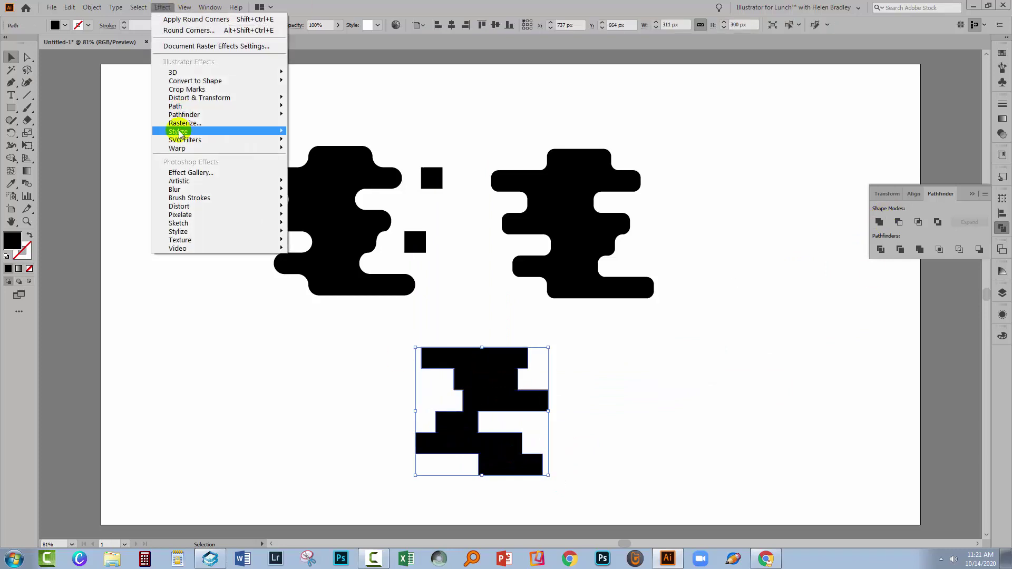
mouse_move(174, 131)
click(116, 182)
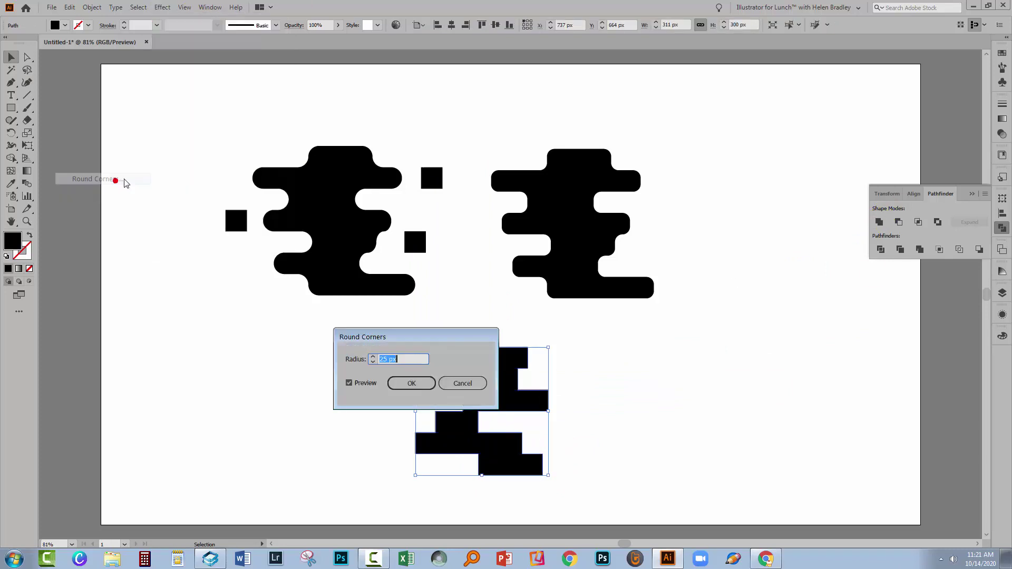
click(412, 383)
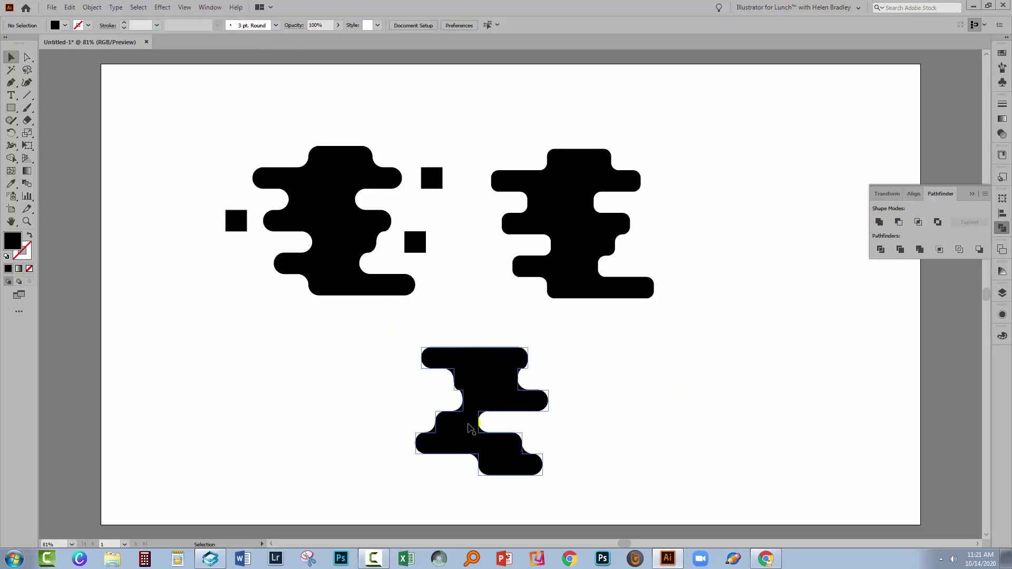
click(515, 478)
Step: Hide the lower shape's Round Corners effect in its appearance attributes and show it again
click(474, 368)
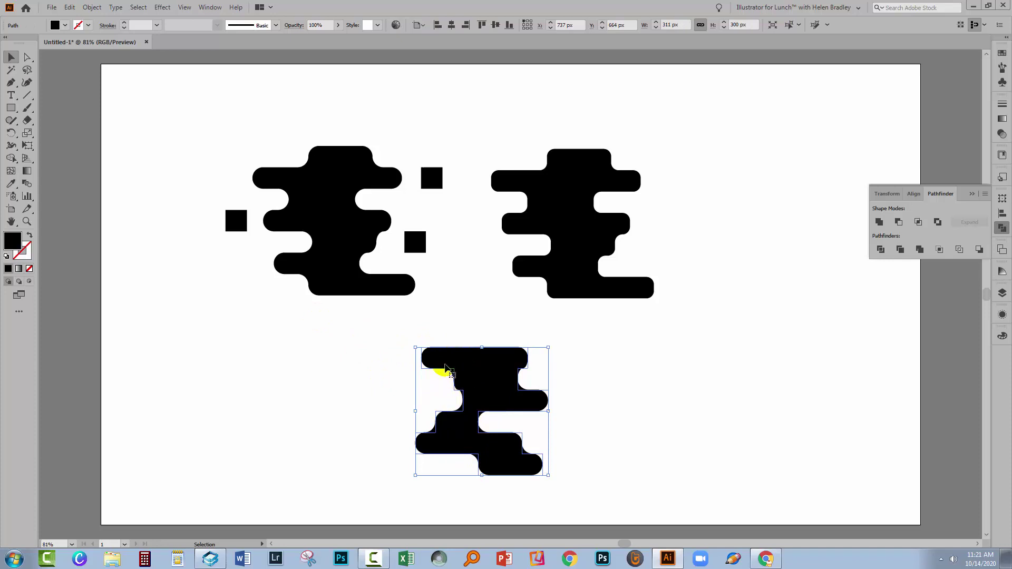
click(1002, 315)
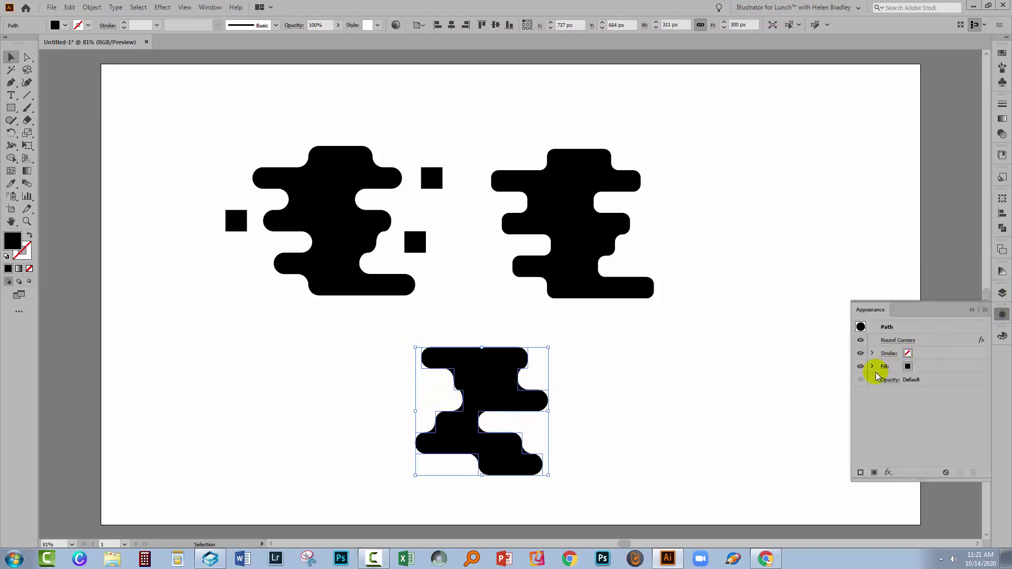
click(861, 341)
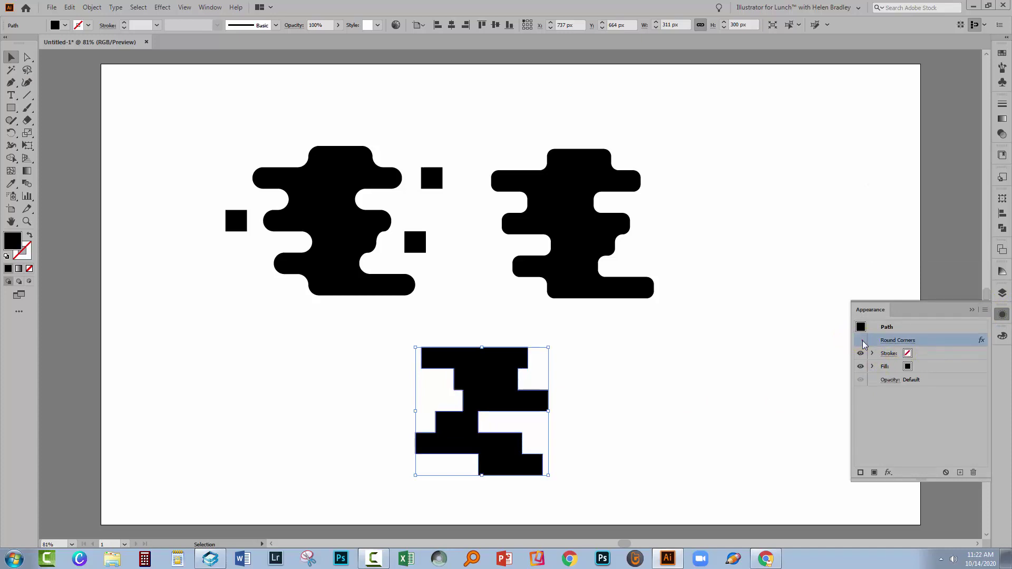
click(861, 341)
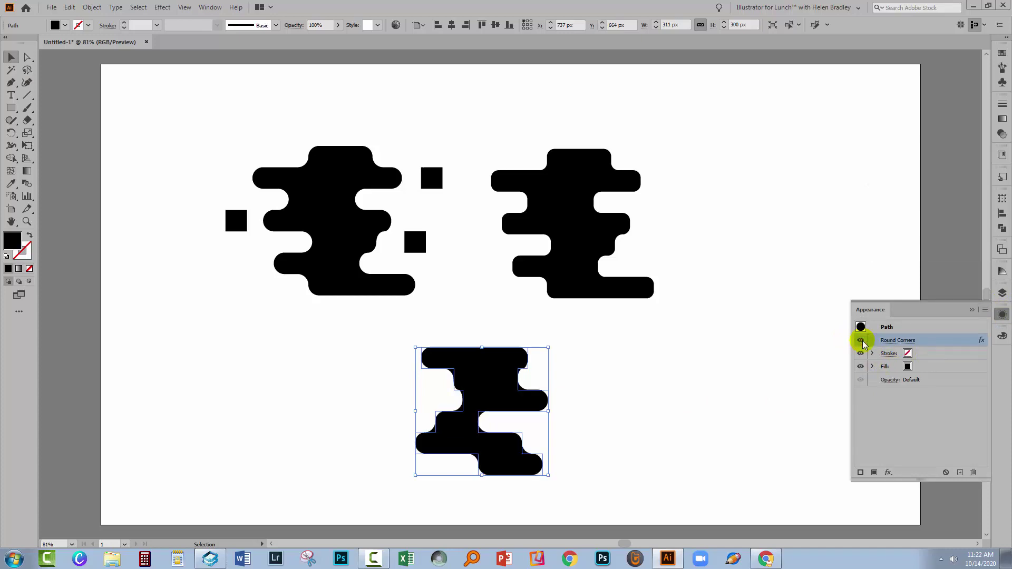
Step: Examine the anchor points and corner widgets at the end of the copied shape's lowest bar with Direct Selection
click(630, 285)
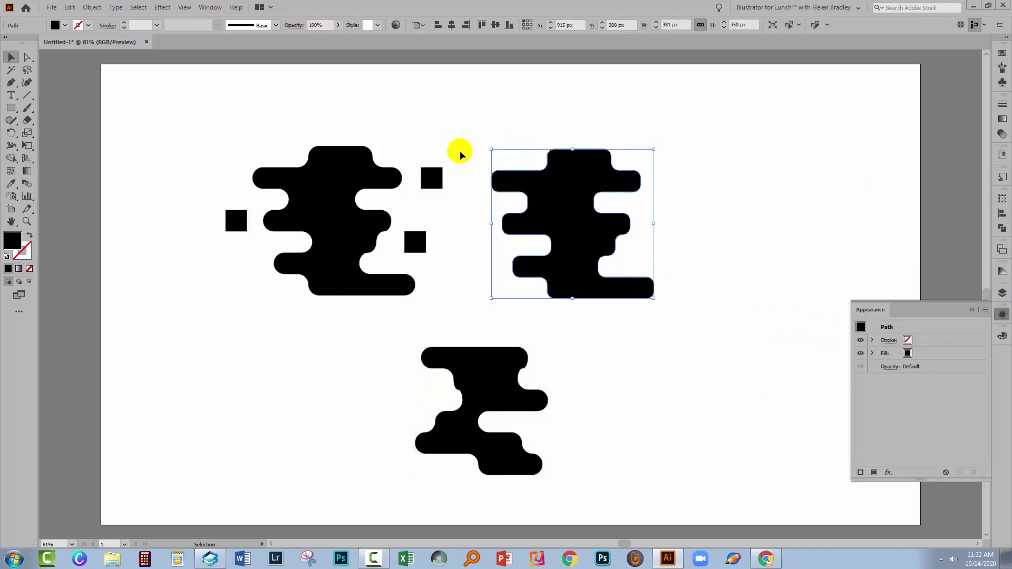
click(27, 57)
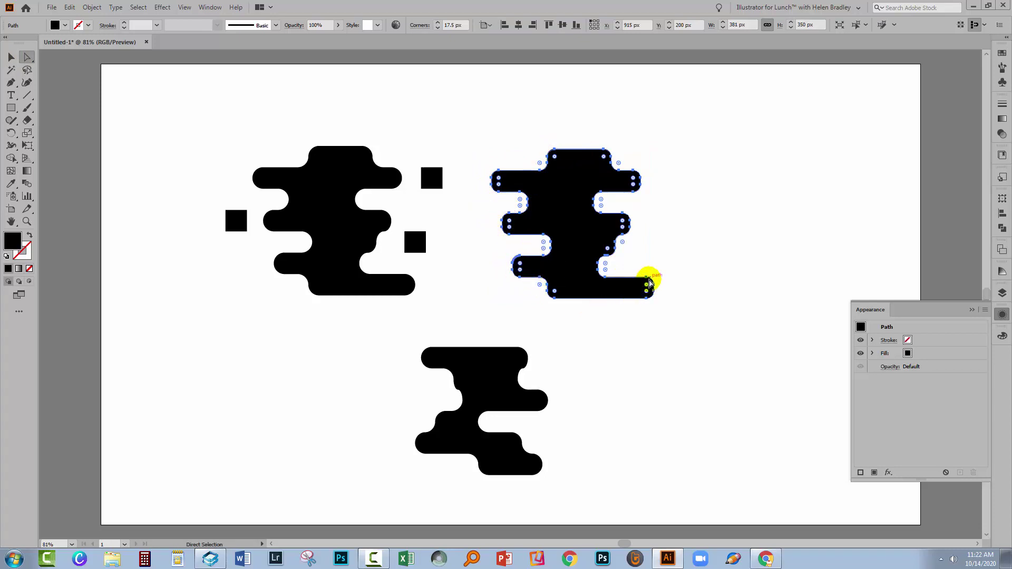
drag(652, 282, 657, 289)
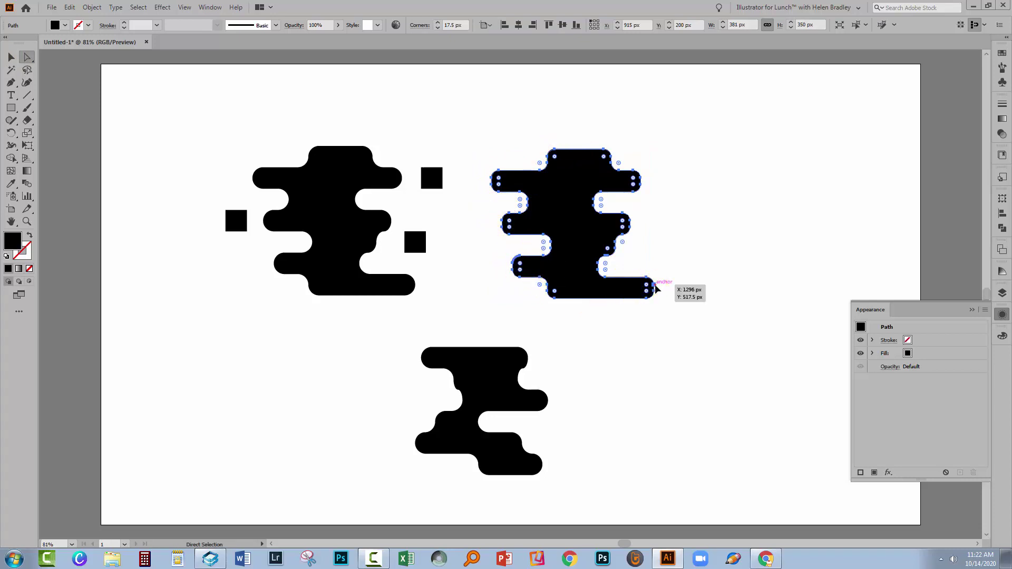
click(655, 285)
click(655, 286)
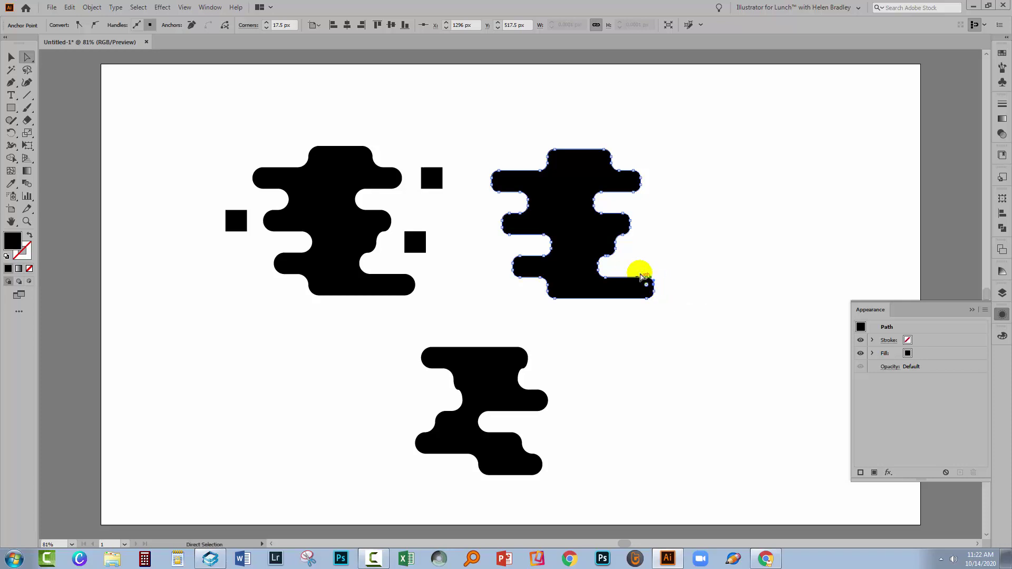
click(669, 291)
Step: Compare the lower shape with and without its Round Corners effect, leaving the effect switched on
click(500, 357)
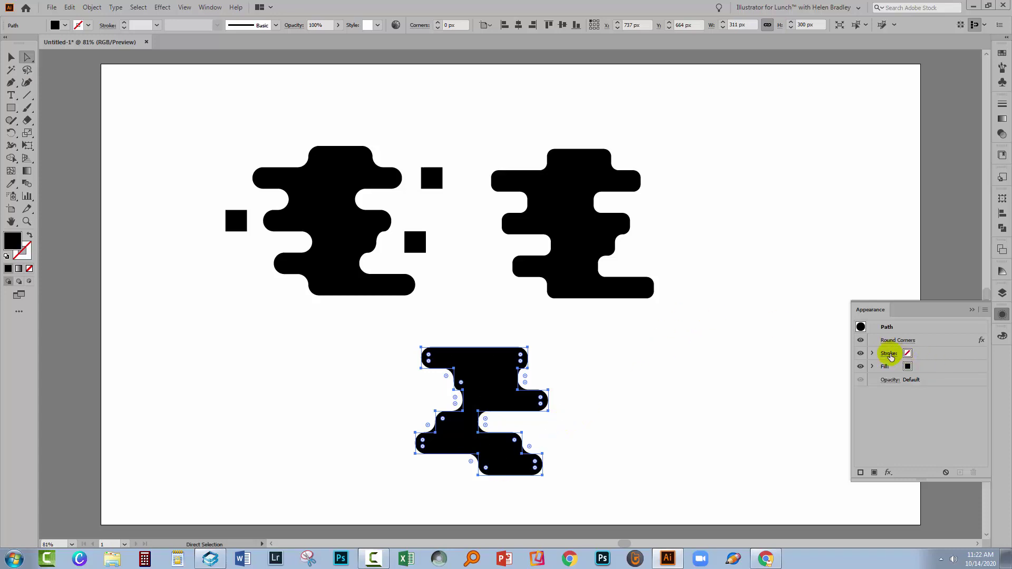
click(861, 340)
click(861, 340)
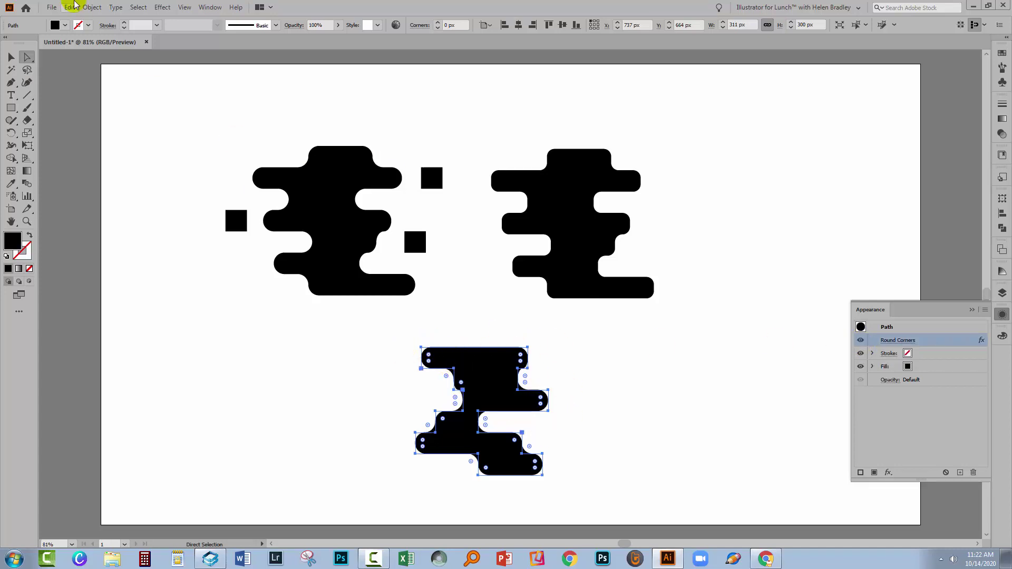
Step: Expand the appearance of the lower shape and of the original stack's shape into editable rounded paths
click(92, 7)
click(127, 144)
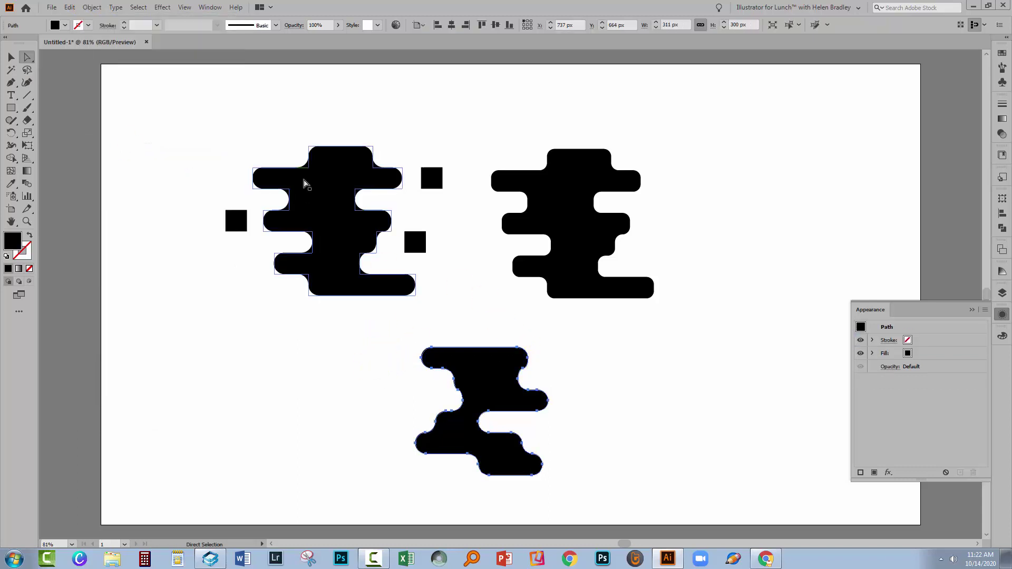
click(92, 7)
click(113, 144)
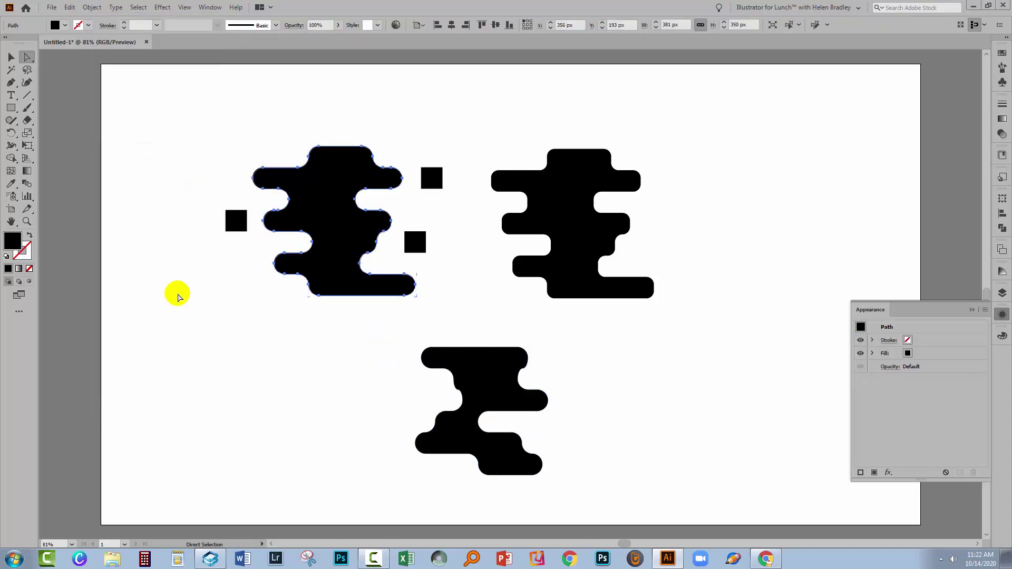
Step: Turn the three small squares around the original shape into circles with a 25 px Round Corners effect
key(v)
click(236, 221)
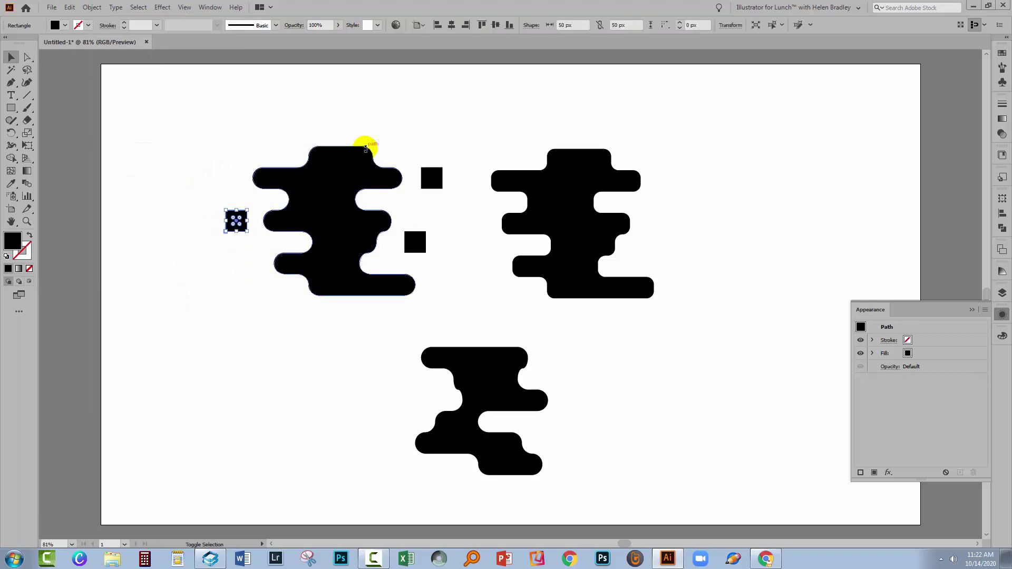
shift+click(431, 179)
shift+click(419, 253)
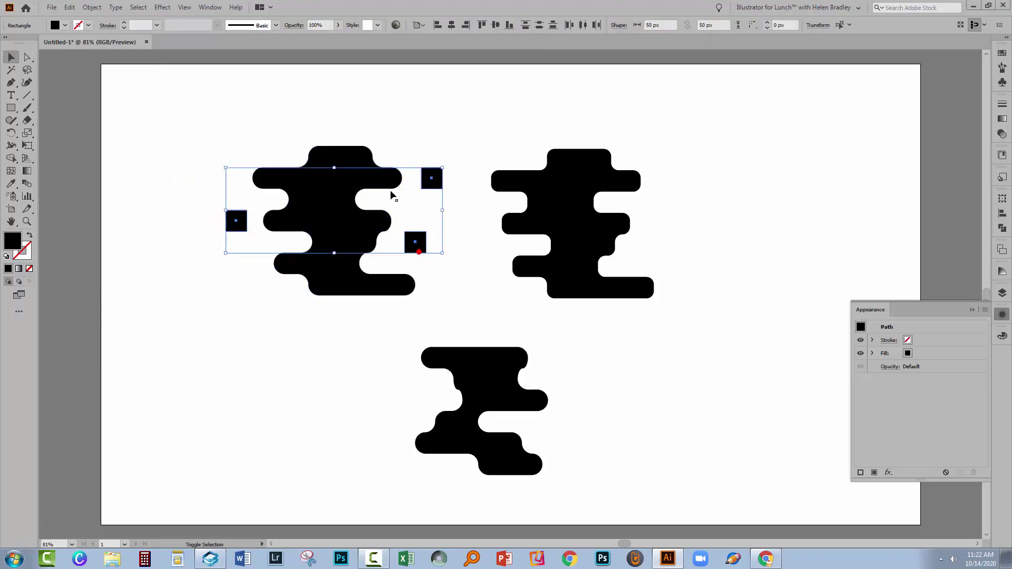
click(162, 7)
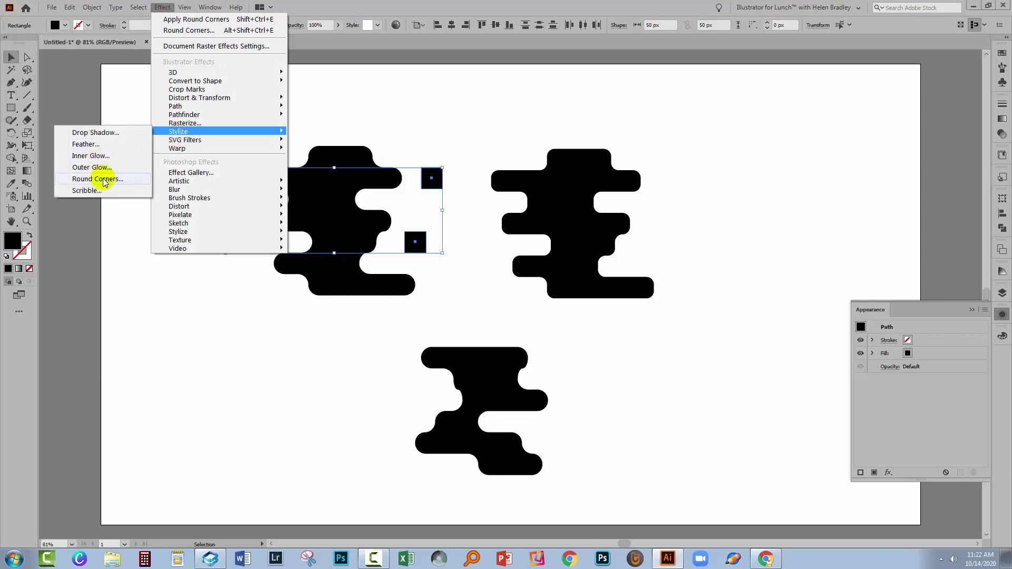
click(98, 179)
text(25)
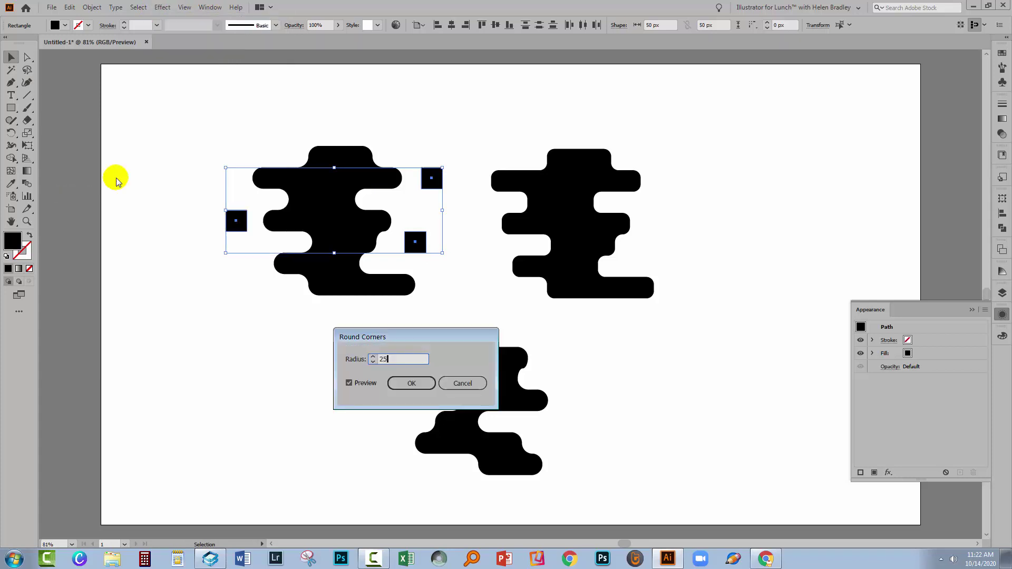
key(Return)
click(106, 240)
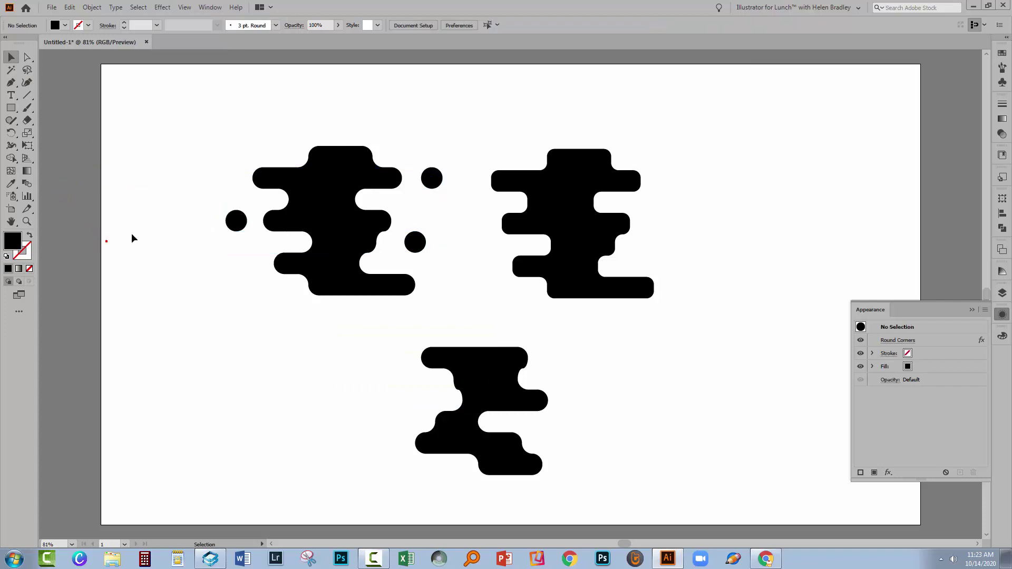
Step: Place copies of the left-hand circle beside the lower shape, one in its left-side gap and one right of its lowest bar
drag(233, 224, 399, 402)
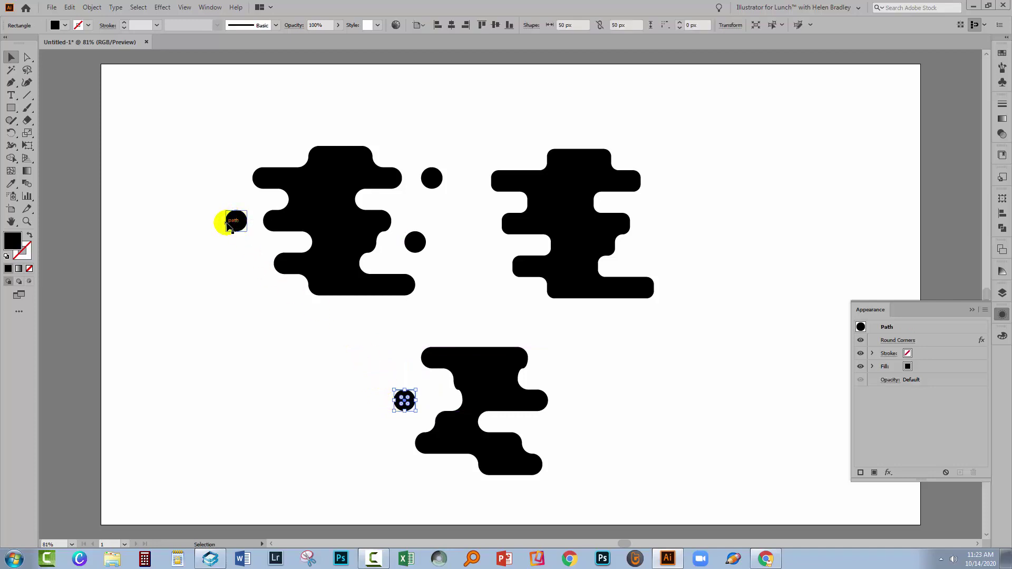
drag(236, 224, 562, 471)
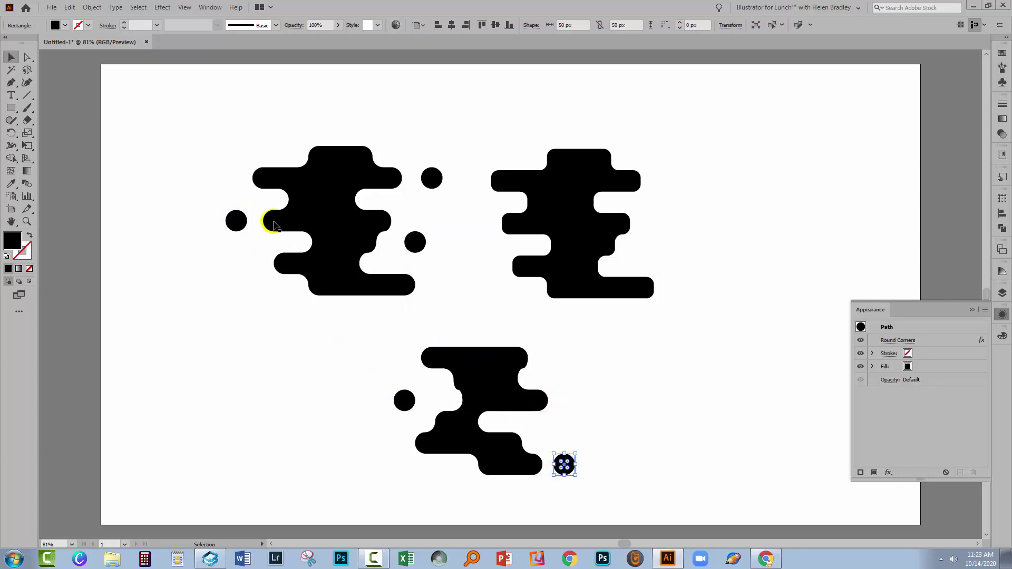
Step: Place a copy of a circle beside the right end of the lower shape's top bar, and delete the spare circle-less shape
drag(417, 240, 548, 354)
click(551, 450)
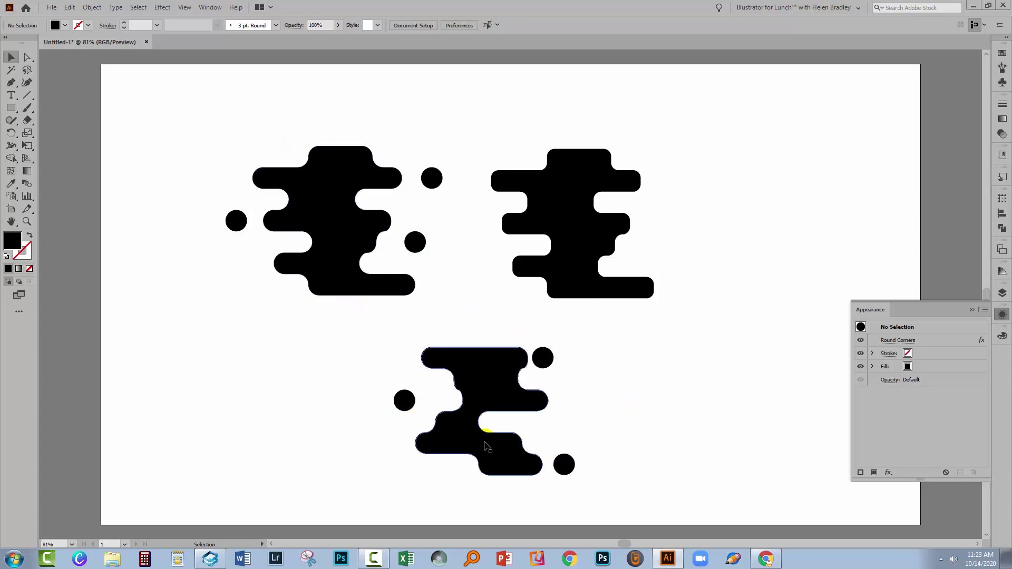
drag(510, 131, 646, 262)
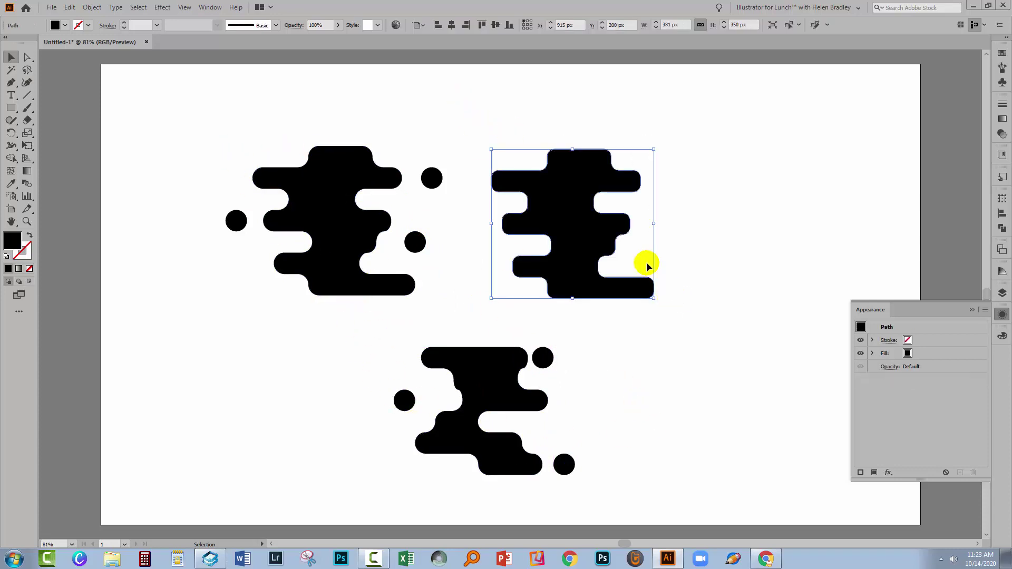
key(Delete)
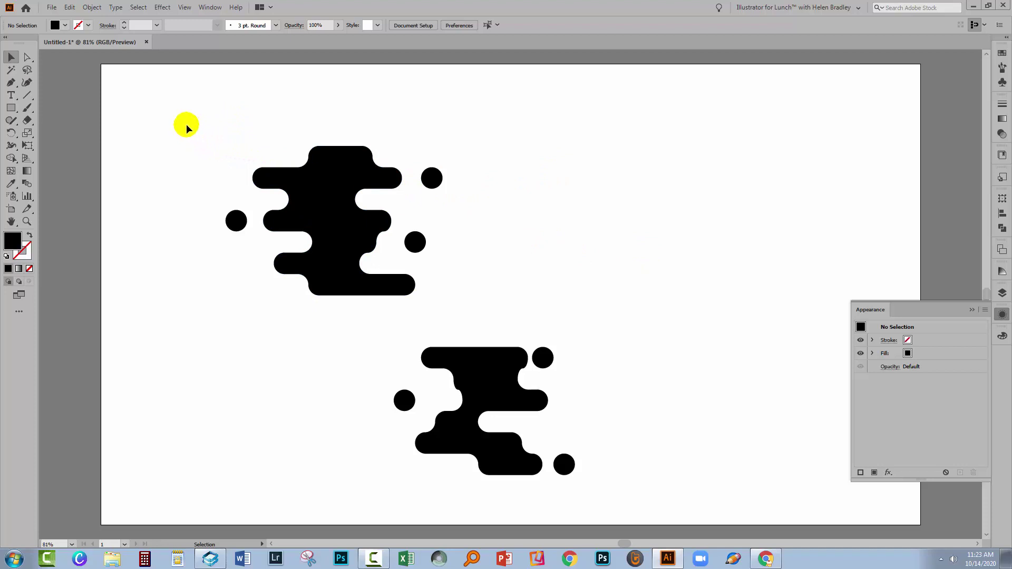
Step: Make a new pattern from both rounded shapes and all their circles, and bring the whole Pattern Options panel into view
drag(187, 125, 653, 520)
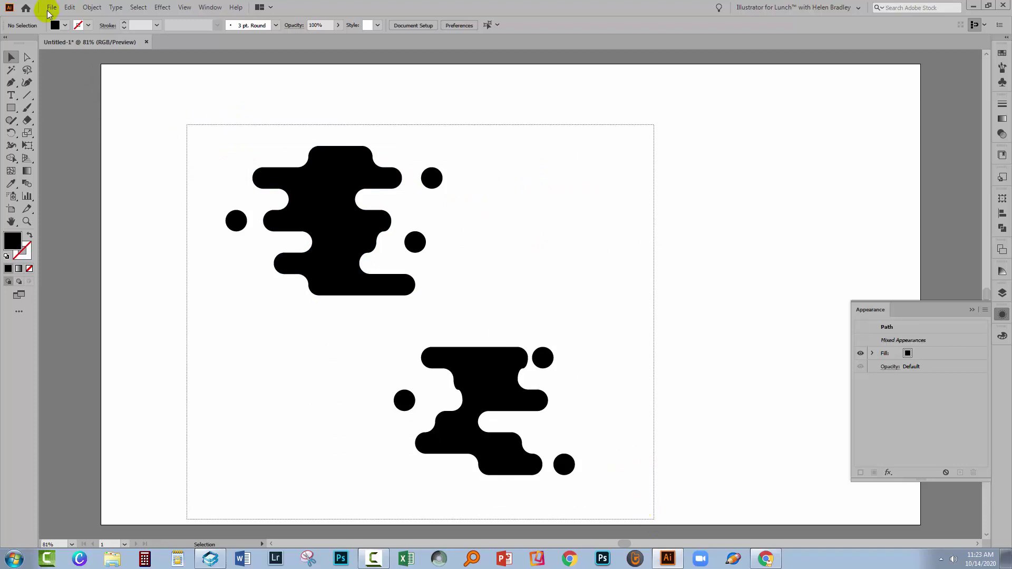
click(89, 7)
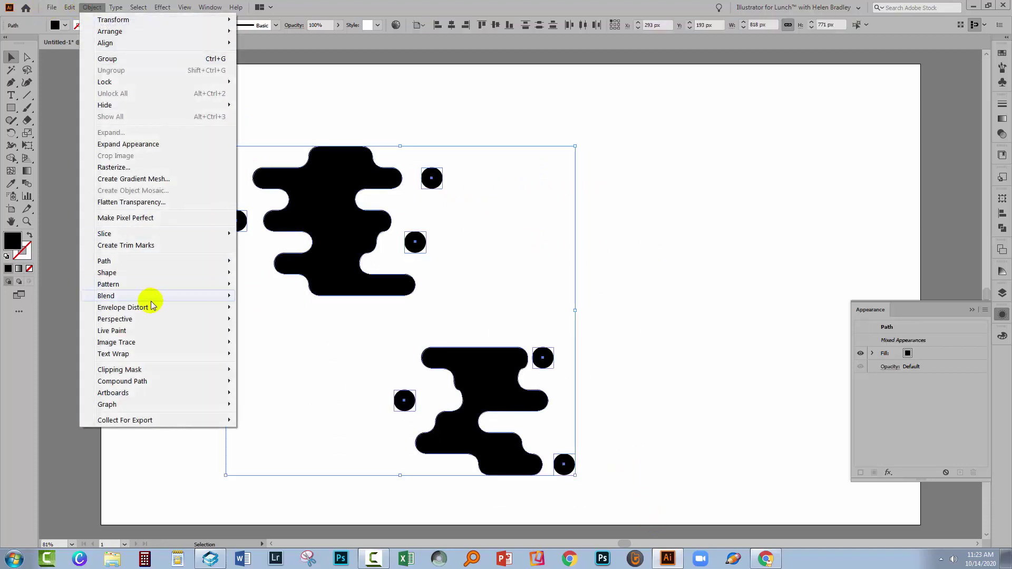
mouse_move(115, 286)
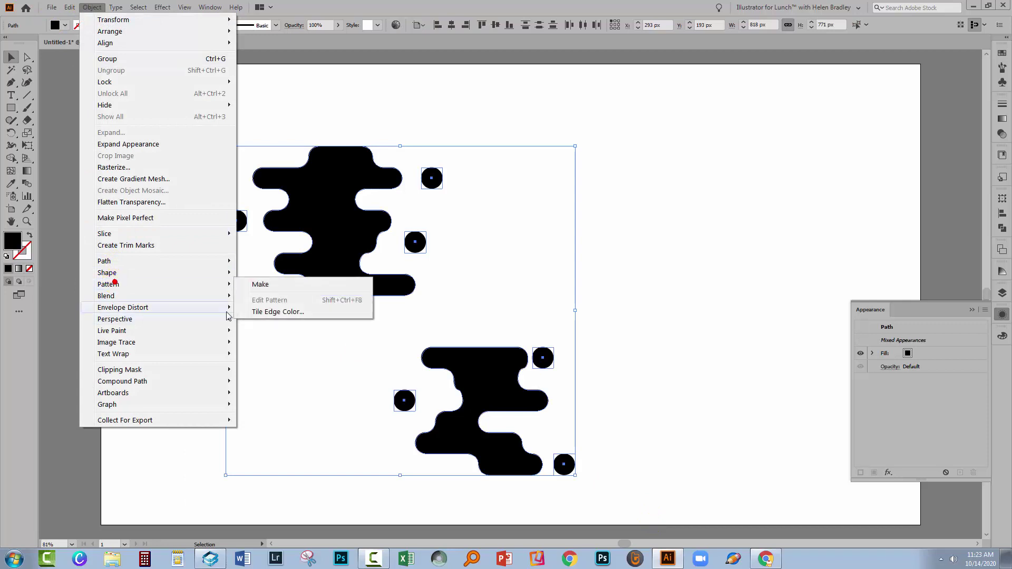
click(274, 287)
click(601, 297)
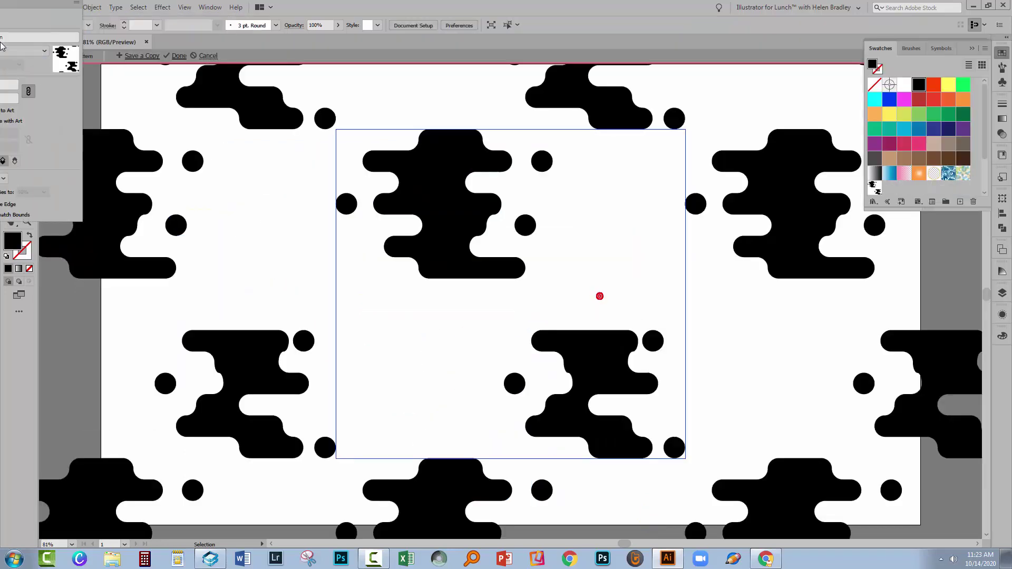
drag(9, 4, 799, 280)
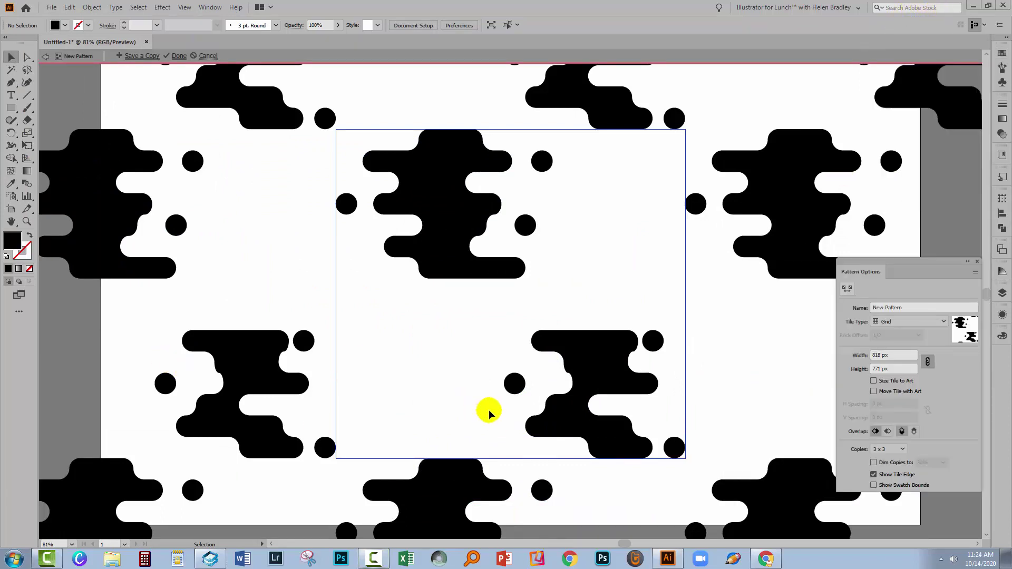
Step: Hide the artboards behind the pattern preview so the tile repeats show on a plain white background
click(27, 221)
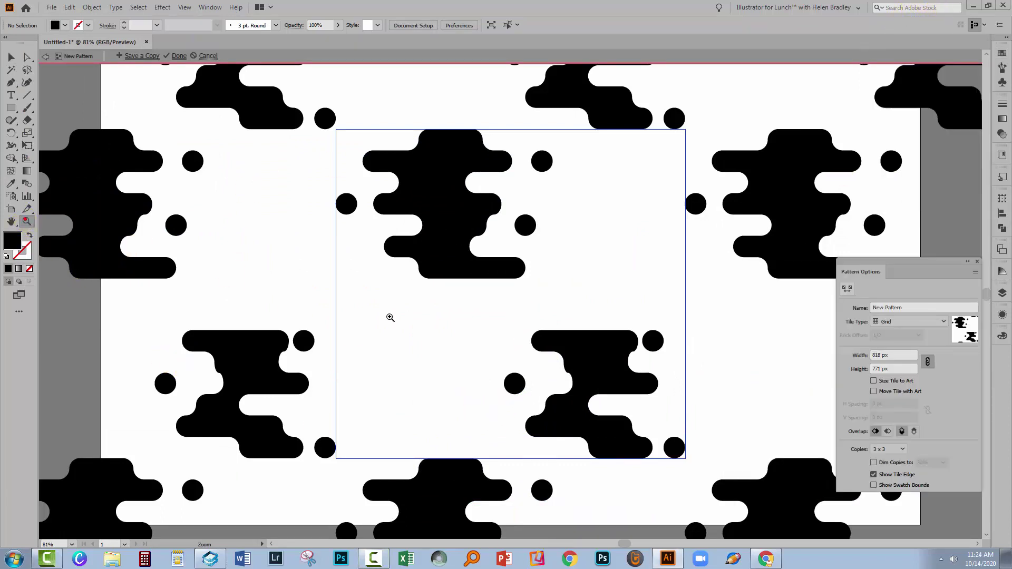
alt+click(474, 328)
alt+click(472, 326)
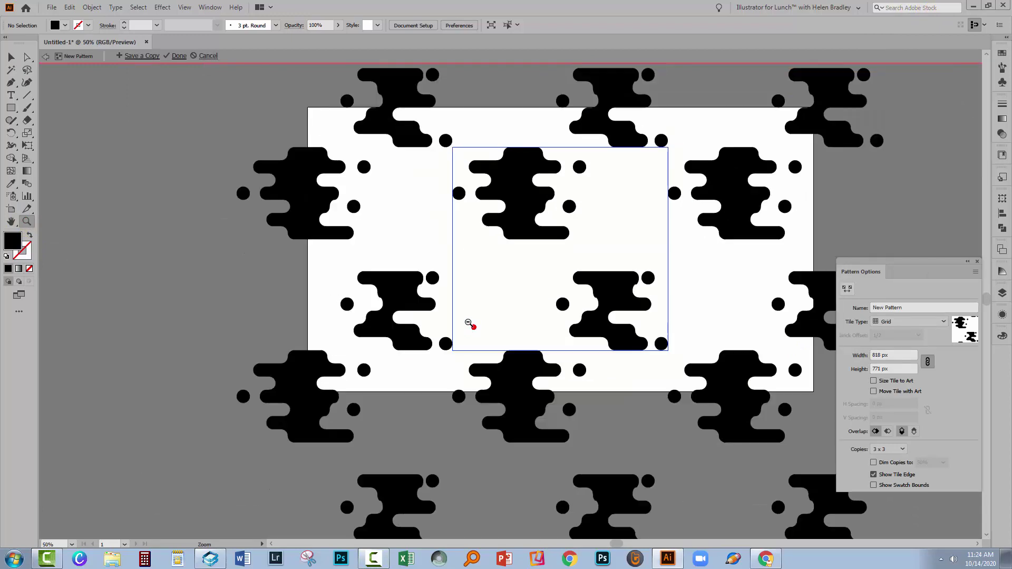
drag(537, 243, 453, 295)
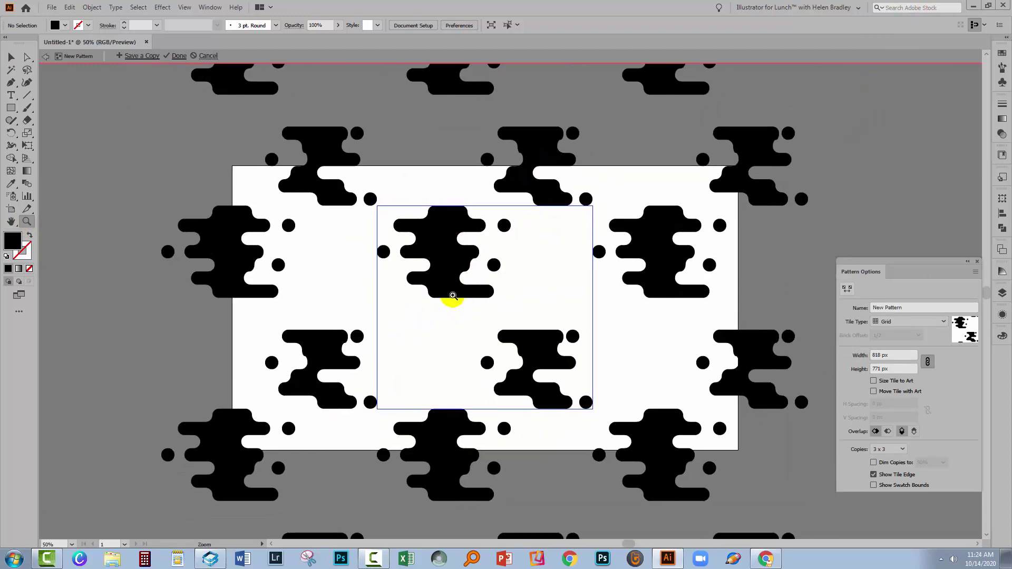
click(184, 8)
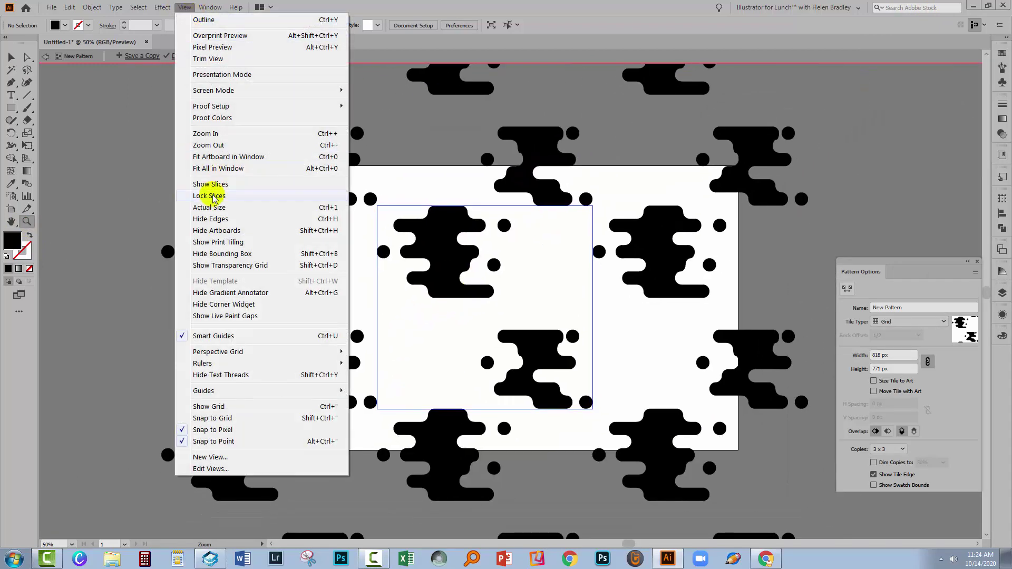
click(200, 232)
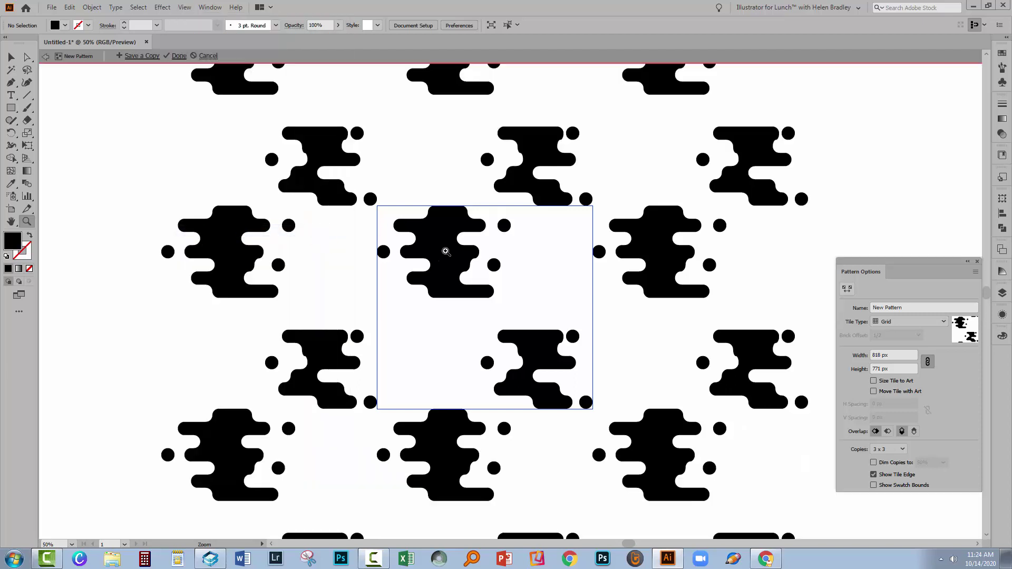
alt+click(514, 268)
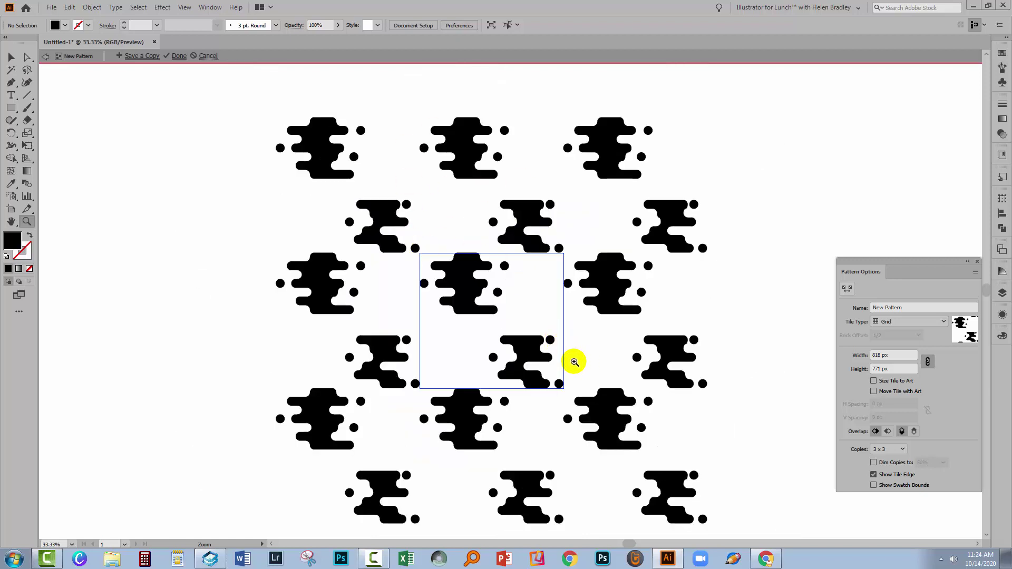
drag(571, 364, 535, 332)
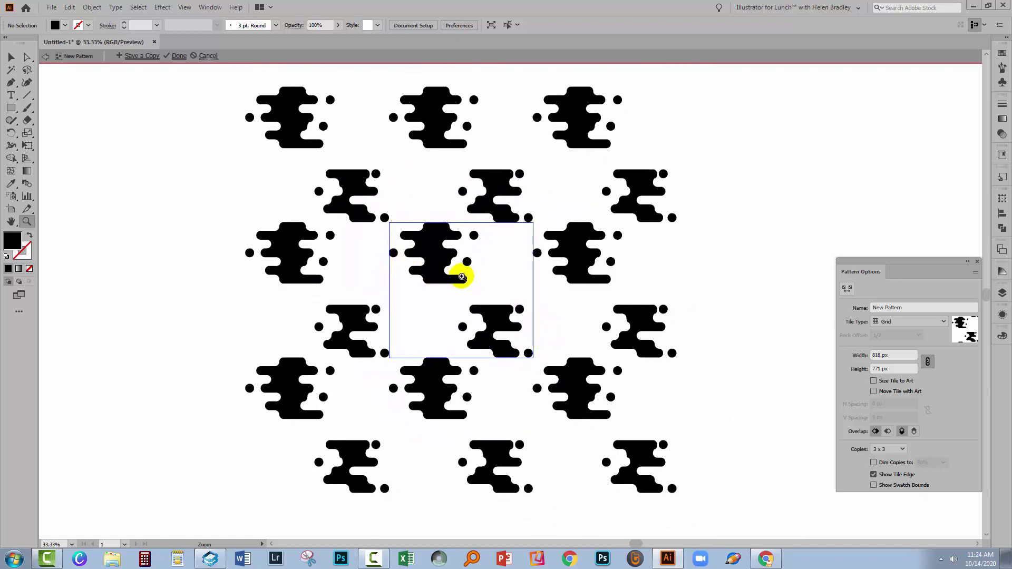
Step: Set the pattern preview to 9 x 9 copies and toggle the tile edge display, leaving it on
click(895, 450)
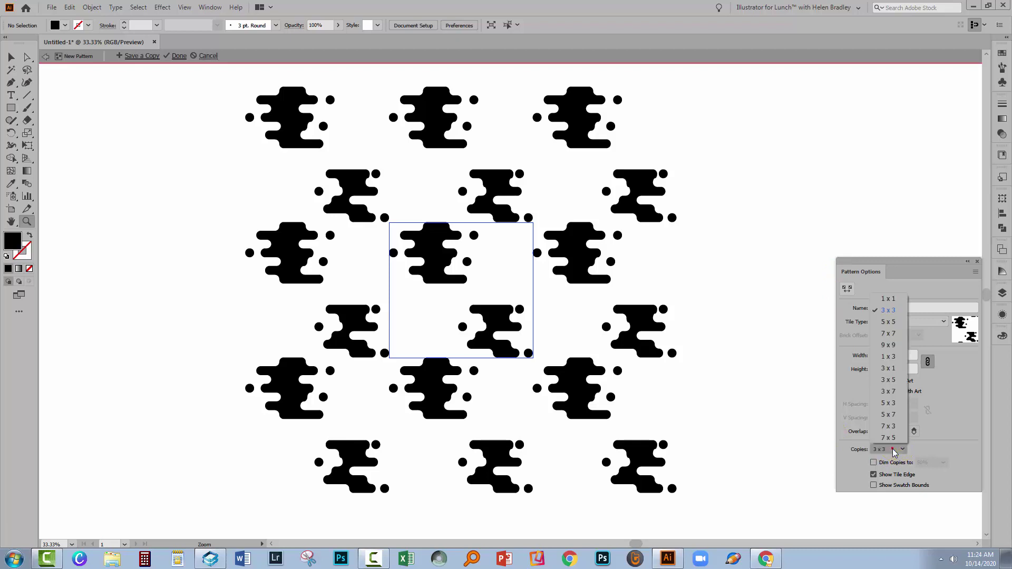
click(901, 347)
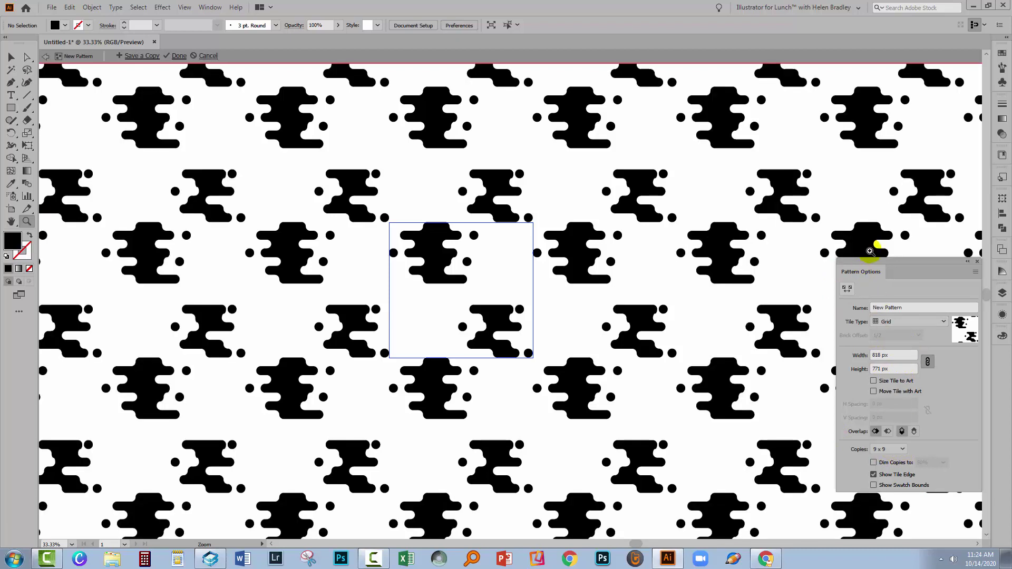
drag(870, 264, 864, 311)
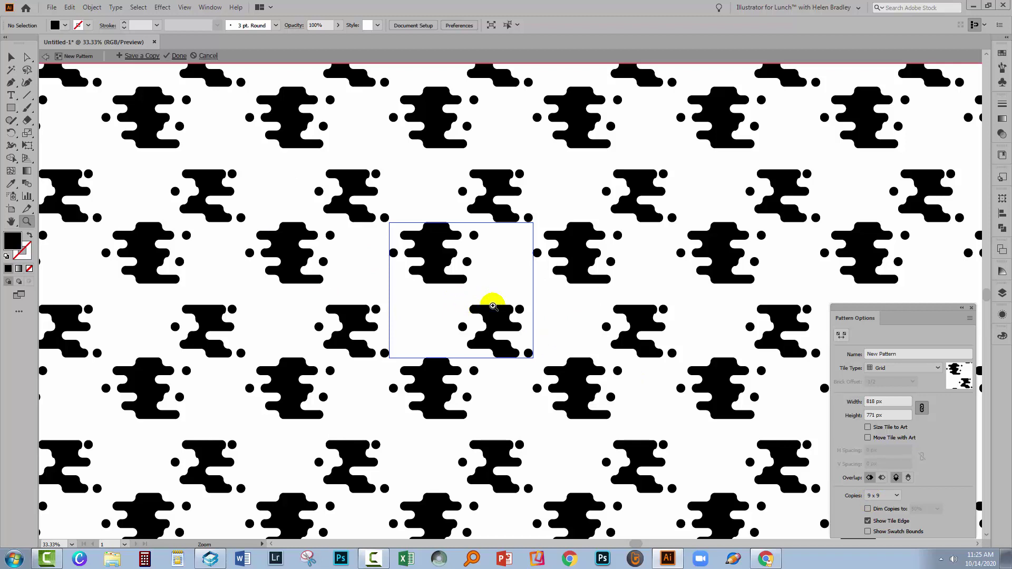
click(11, 57)
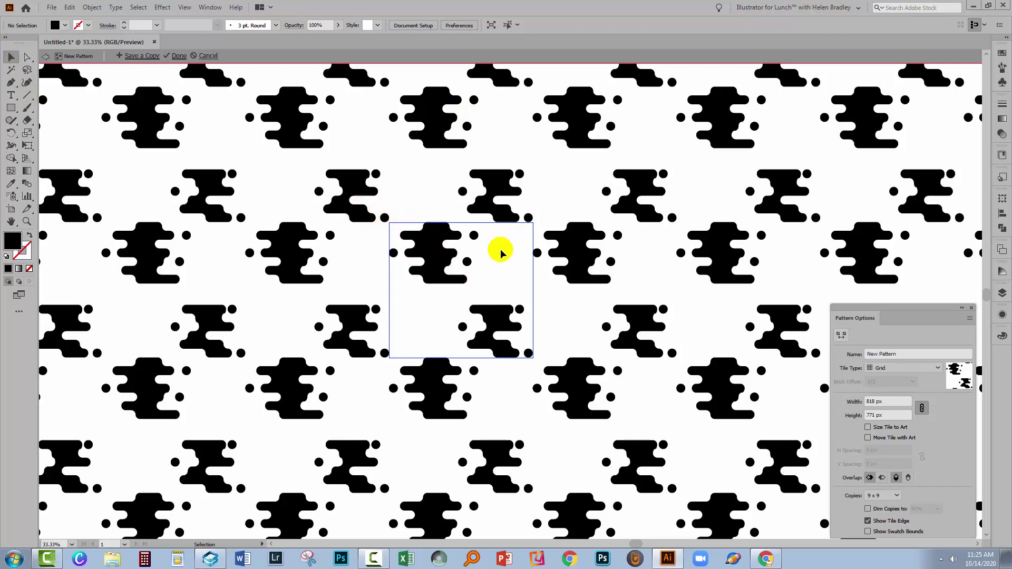
click(868, 522)
click(867, 521)
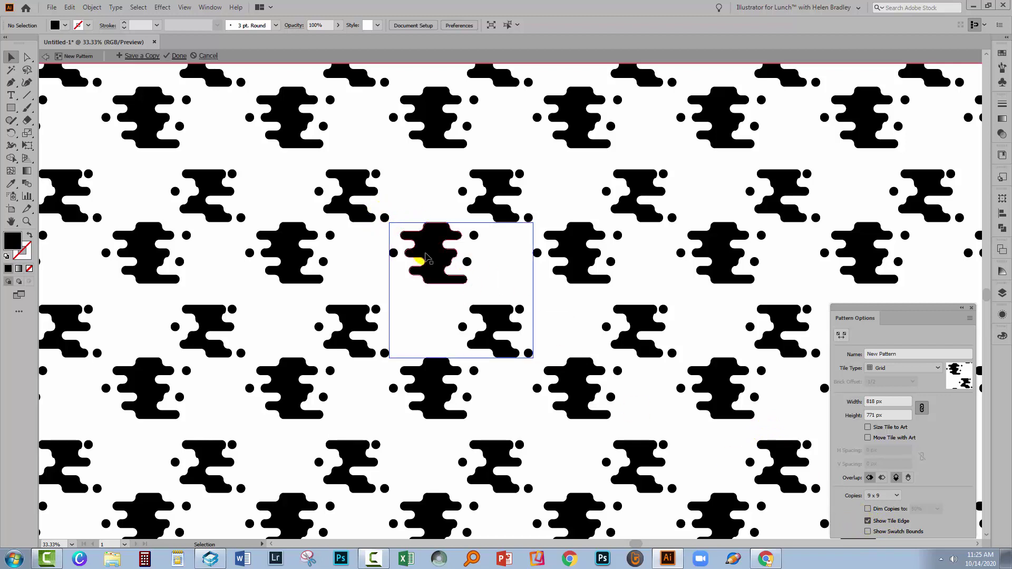
Step: Rotate all the artwork in the tile about 45° clockwise and change the tile type to Brick by Row
drag(372, 204, 553, 373)
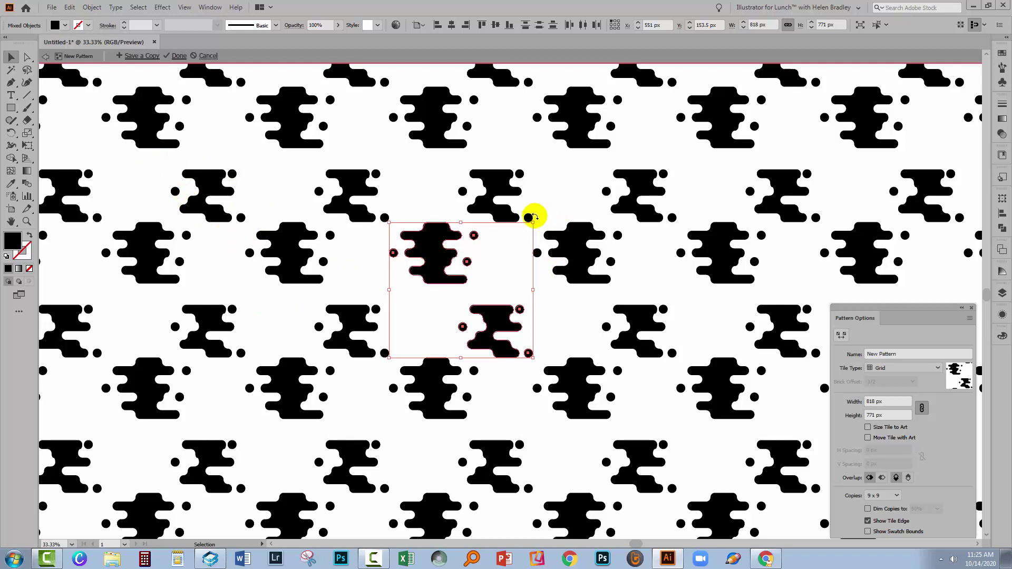
drag(535, 216, 549, 318)
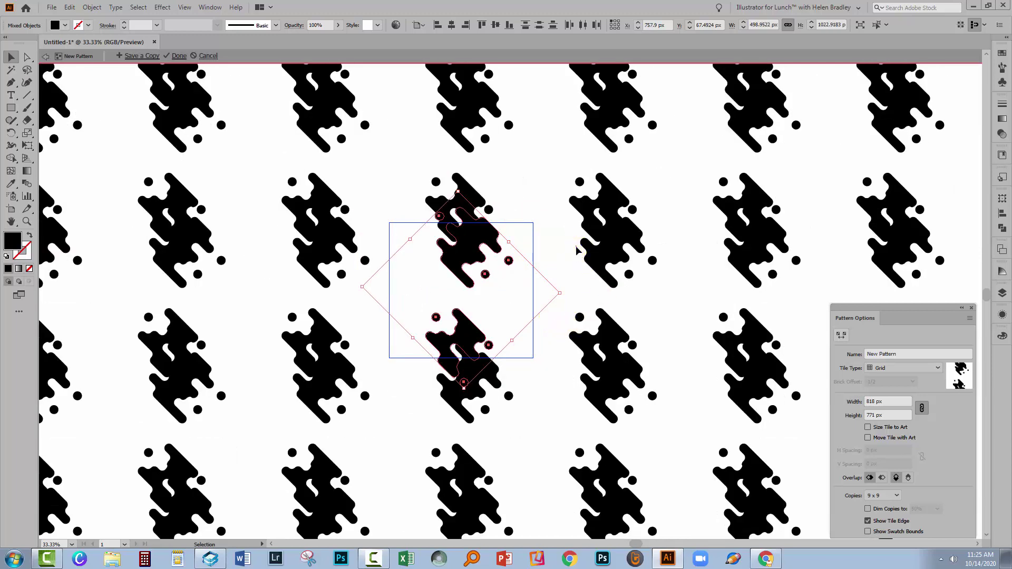
click(543, 275)
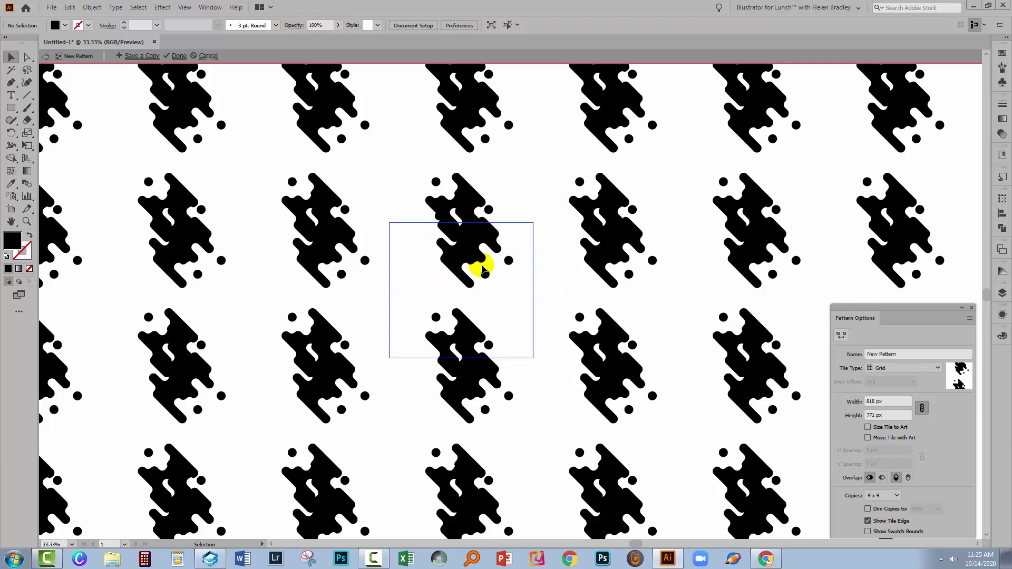
click(896, 367)
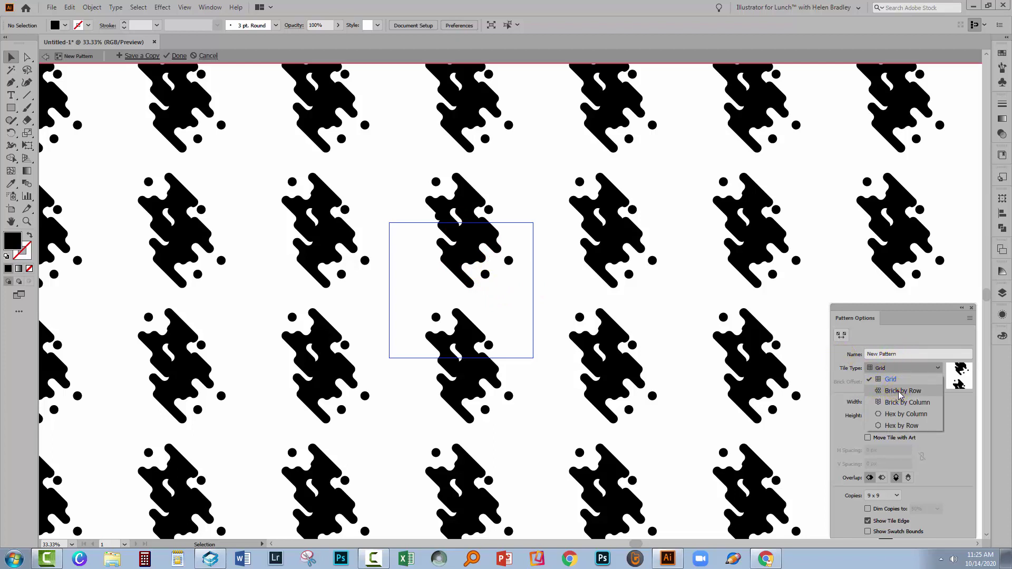
click(902, 391)
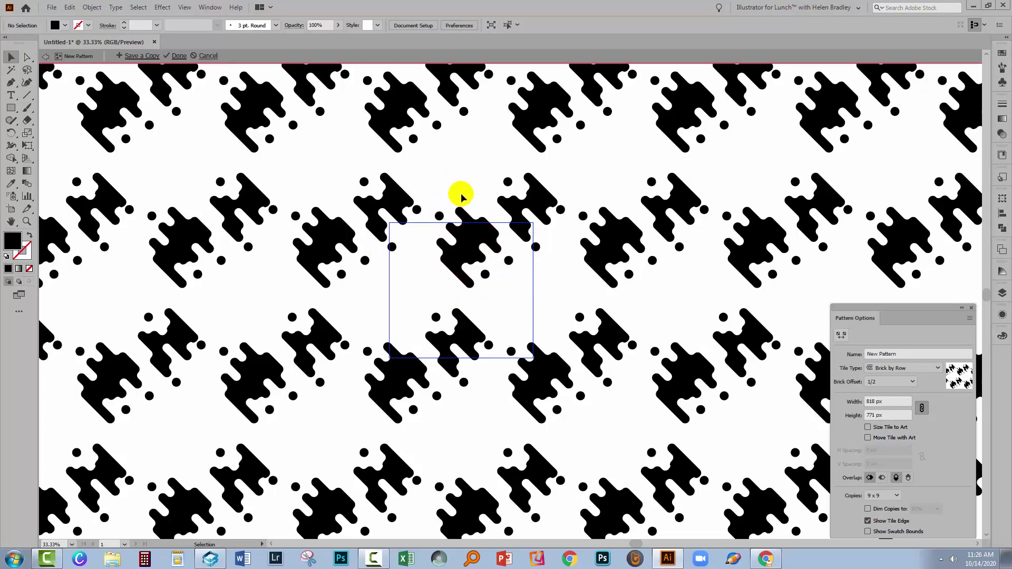
Step: Group the larger shape with its three circles, and group the smaller shape with its three circles separately
drag(428, 194, 512, 276)
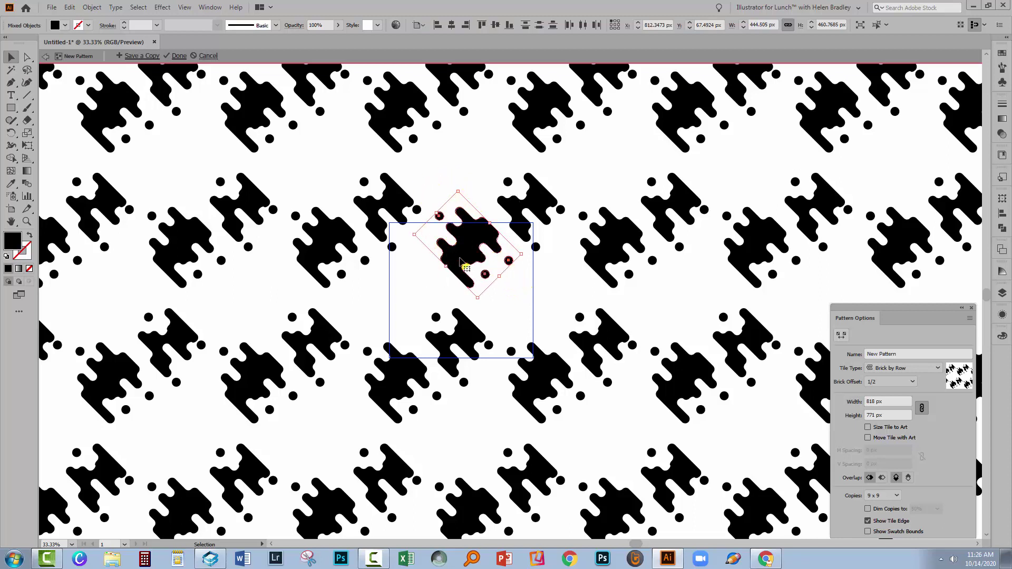
click(92, 7)
click(101, 58)
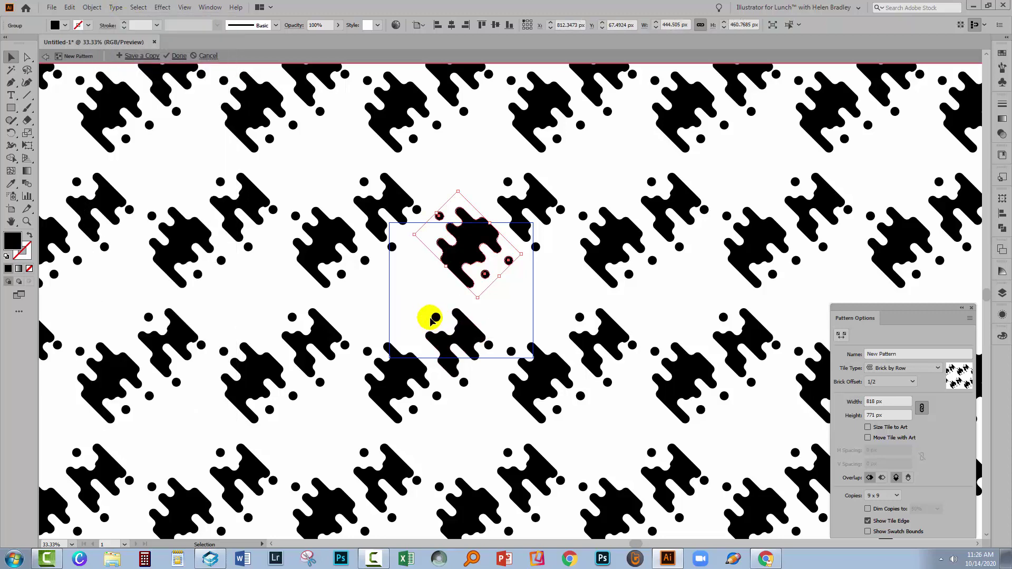
drag(421, 308, 490, 386)
drag(420, 308, 499, 389)
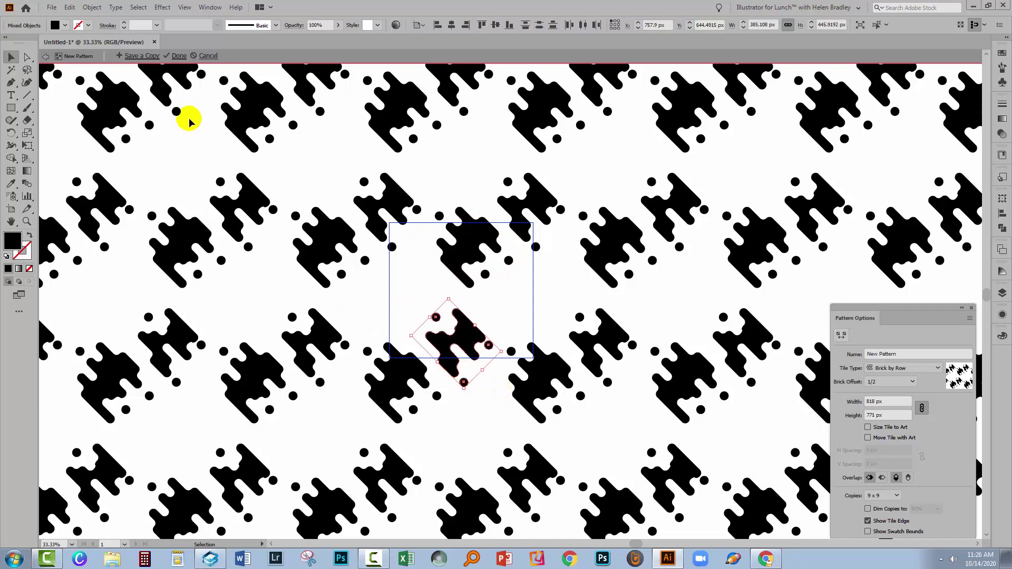
key(a)
key(v)
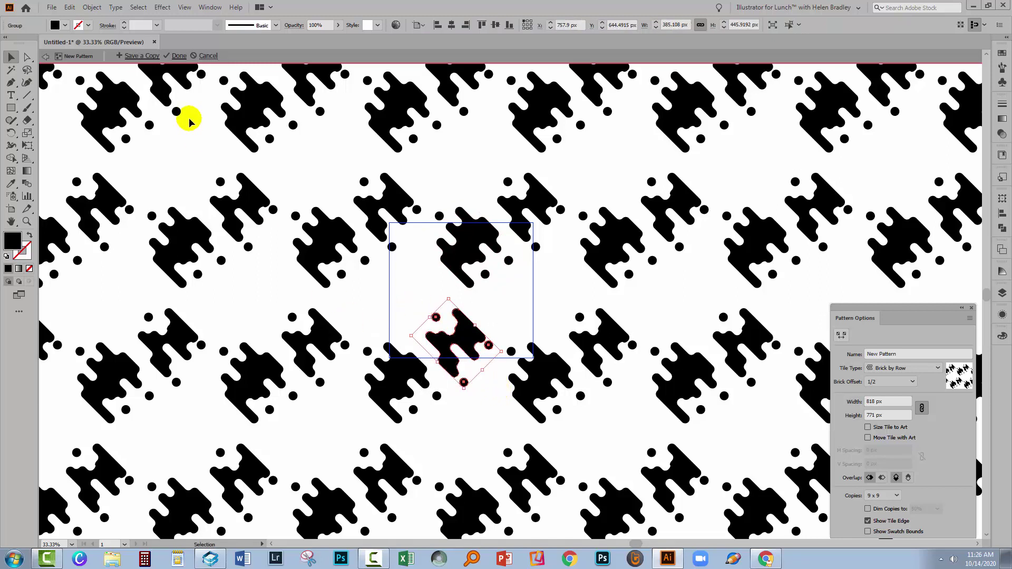
Step: Reposition the two groups in the tile, moving the smaller one up and left and the larger one down and right
drag(443, 334, 410, 305)
click(479, 274)
click(486, 289)
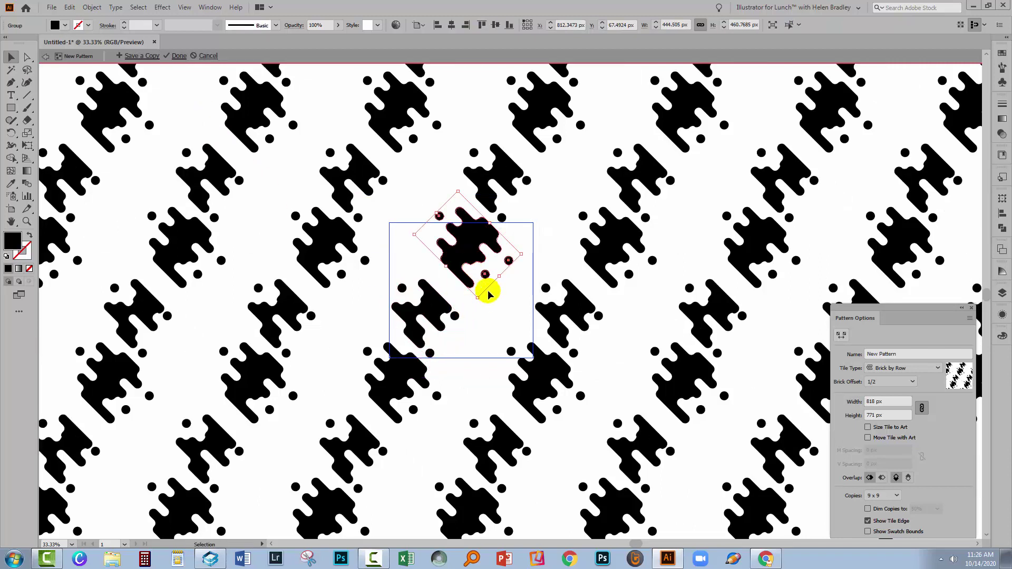
click(488, 290)
drag(481, 254, 494, 287)
click(449, 319)
Step: Duplicate the smaller group above the original, at the tile's upper-left edge, and rotate the copy 180°
drag(430, 319, 441, 224)
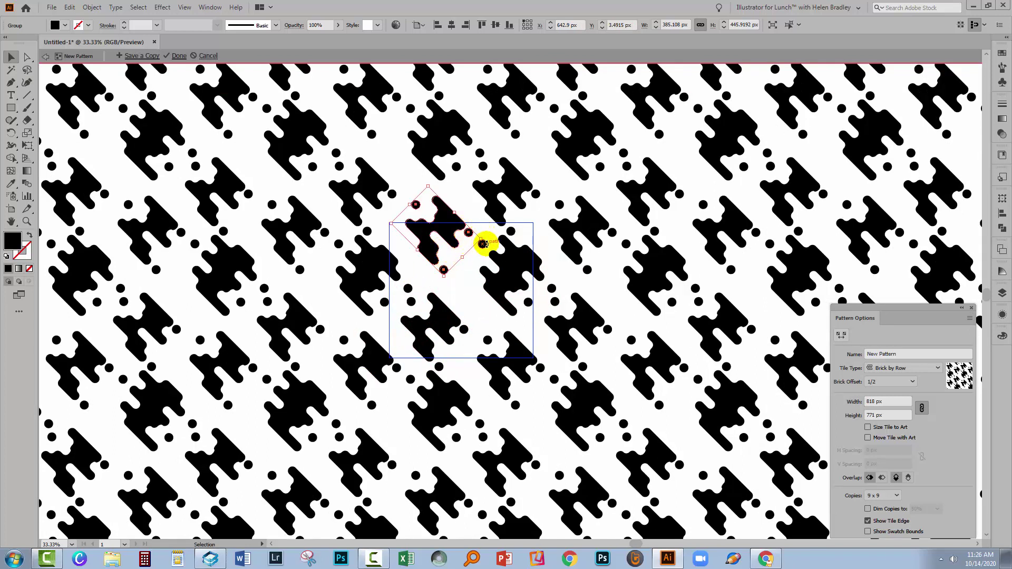
drag(444, 283, 427, 185)
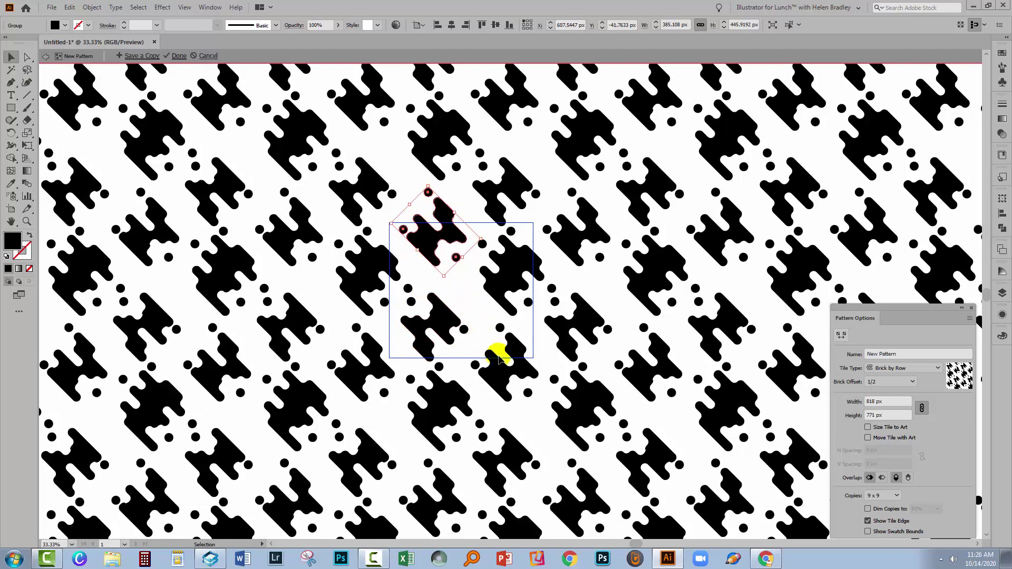
click(449, 286)
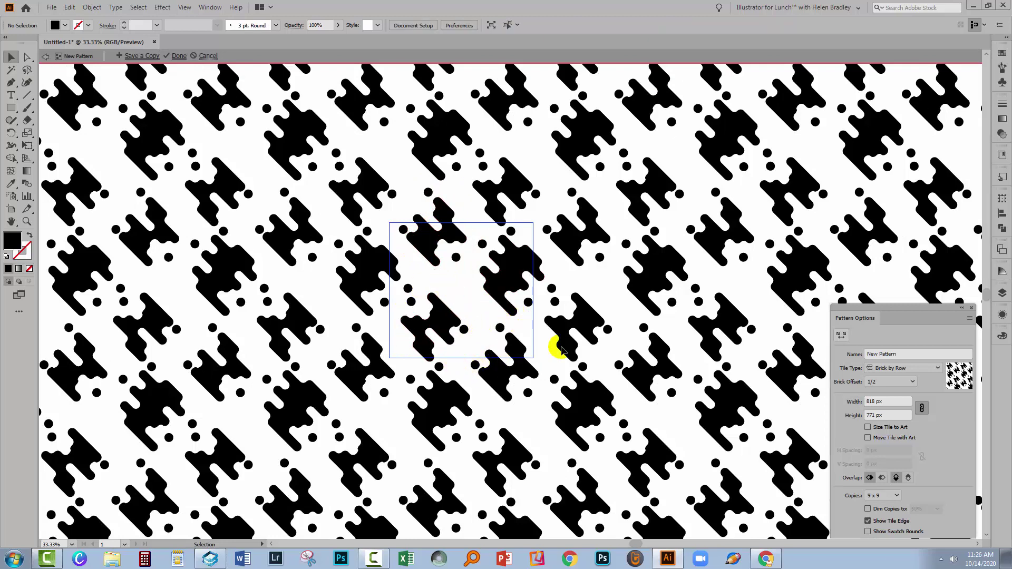
Step: Shift the lower copy of the smaller group slightly right and nudge it up 20 px
drag(434, 328, 442, 325)
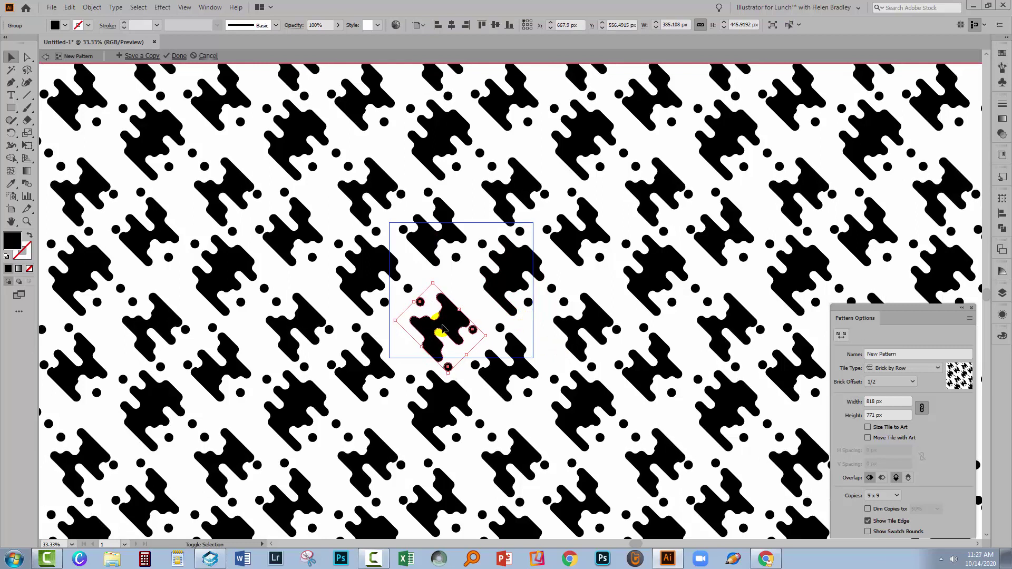
key(shift+Up)
key(shift+Up)
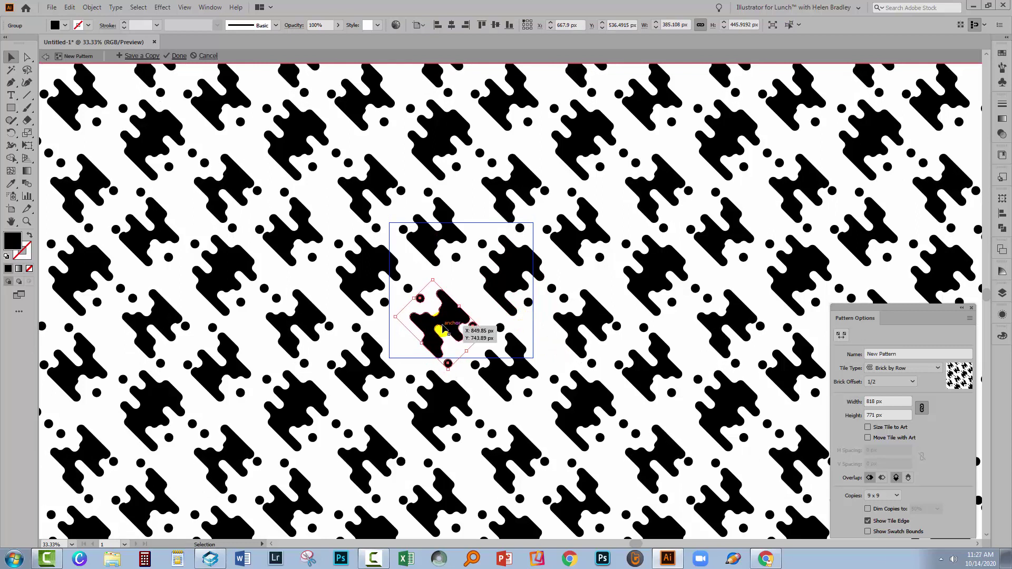
Step: Nudge the lower smaller group up 10 px and finish the pattern with its tile edge hidden
key(shift+Up)
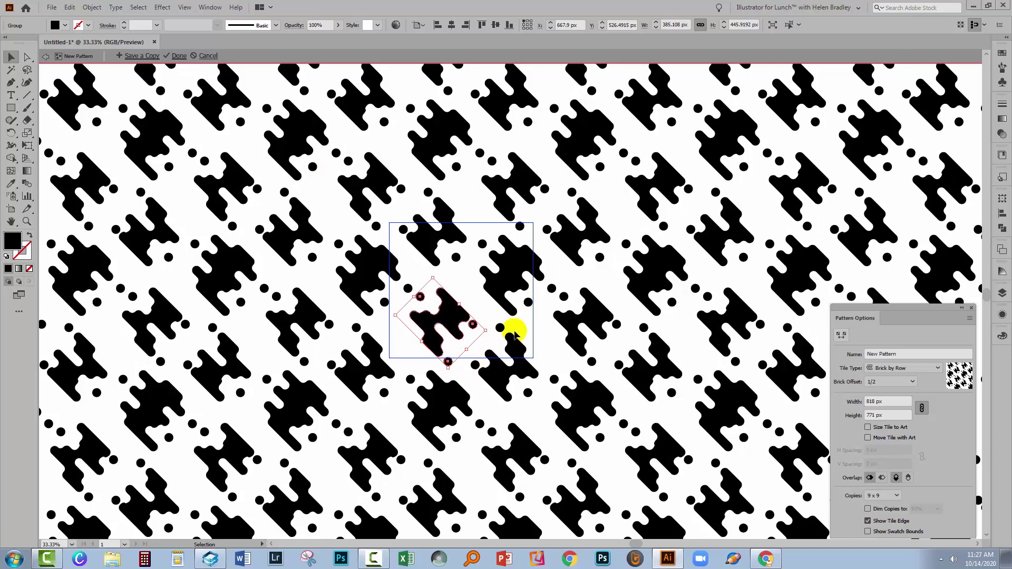
click(560, 337)
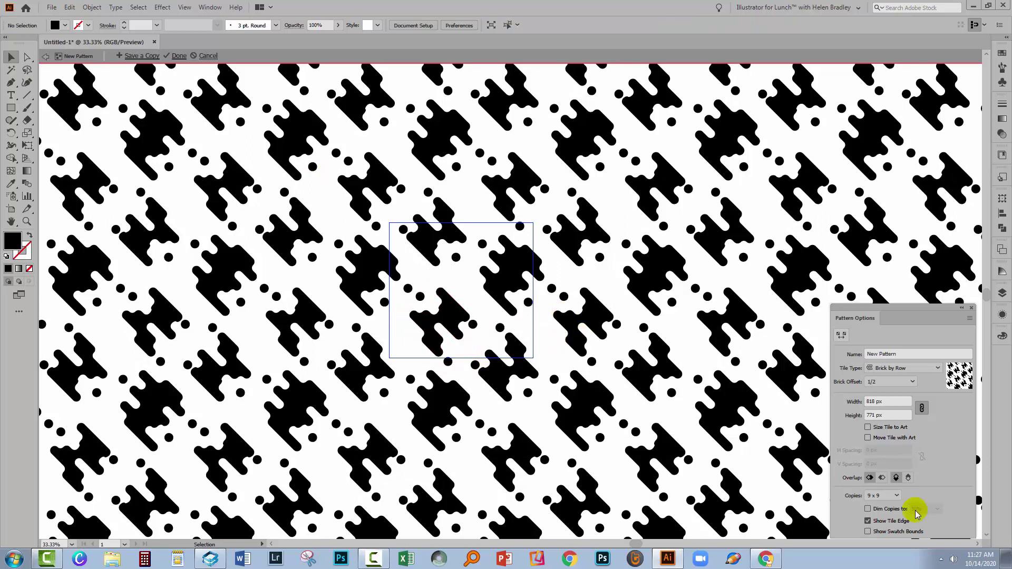
click(868, 521)
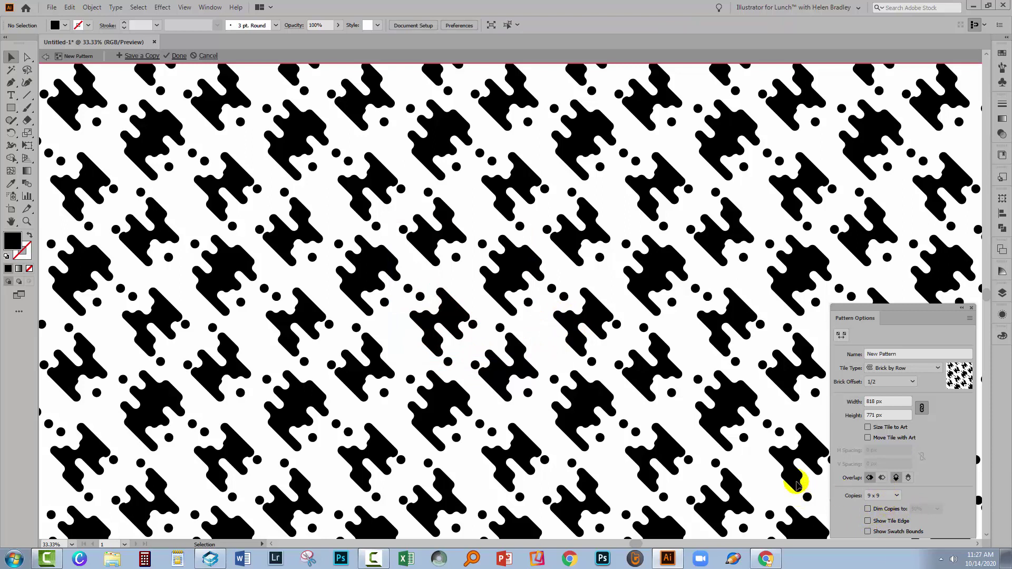
click(178, 56)
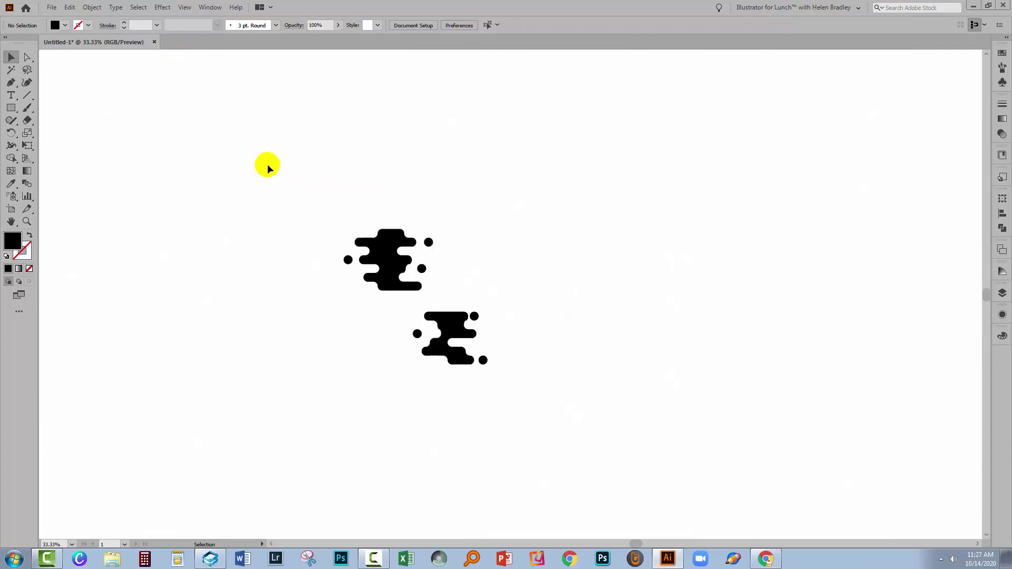
Step: Delete all the original shapes and circles from the document and show the artboards
drag(291, 158, 577, 508)
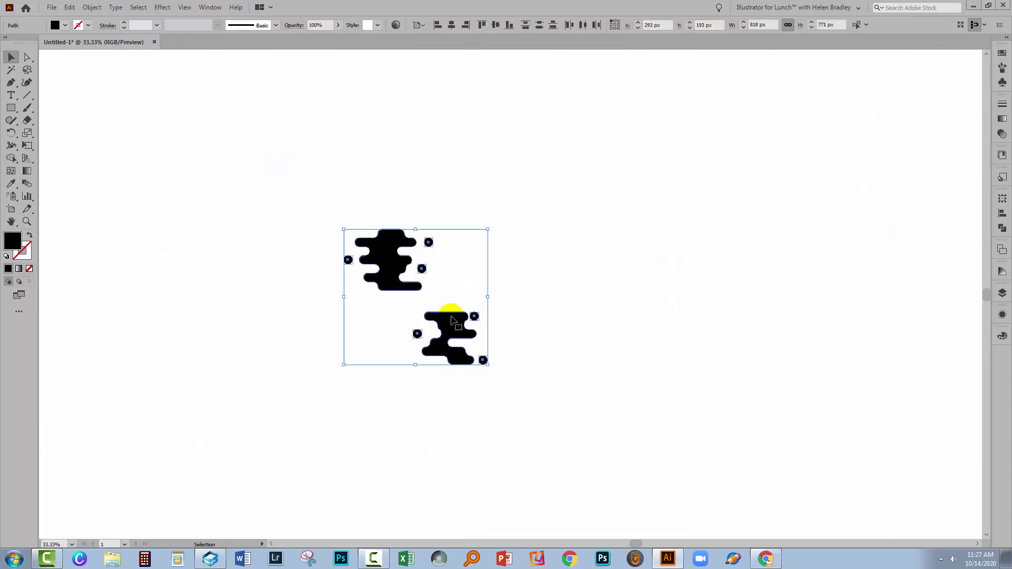
key(Delete)
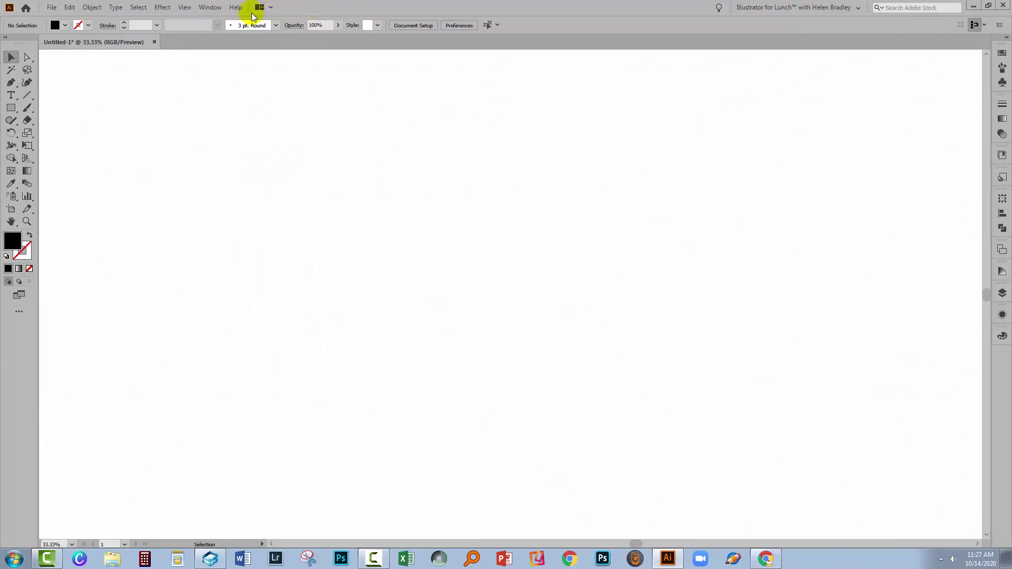
click(185, 8)
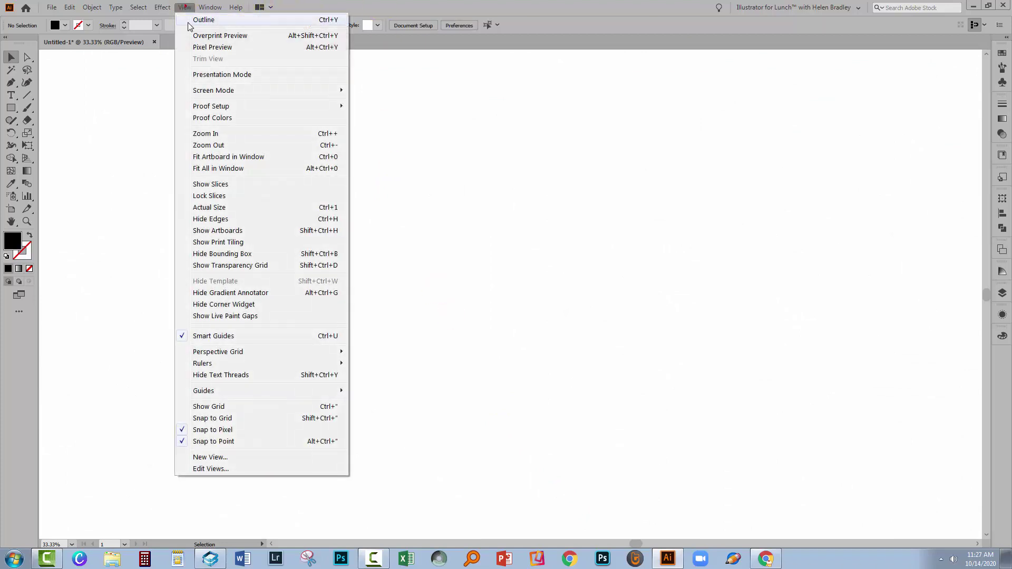
click(210, 232)
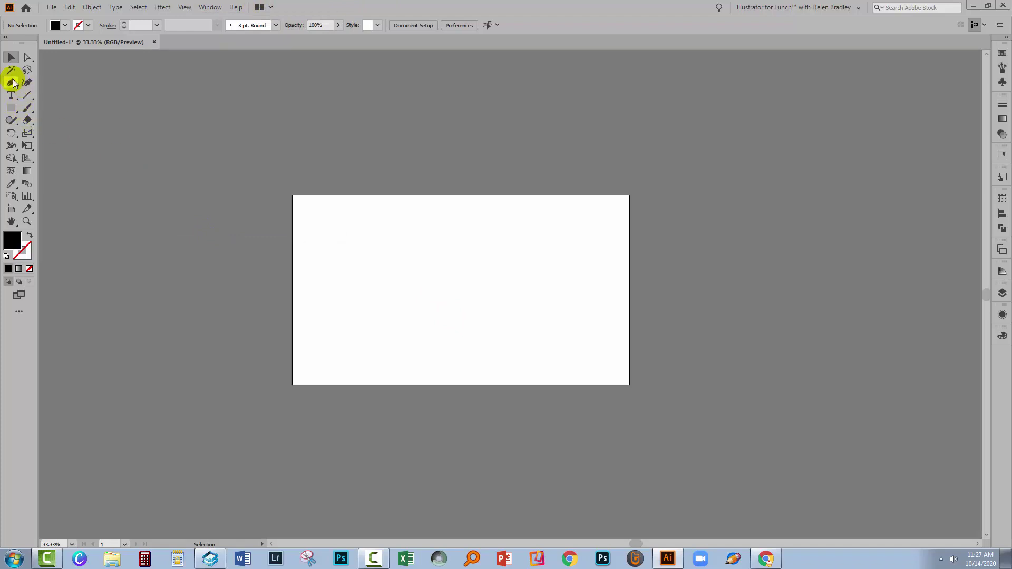
Step: Create a 1920 × 1080 px rectangle over the artboard and delete the surplus second rectangle
click(10, 108)
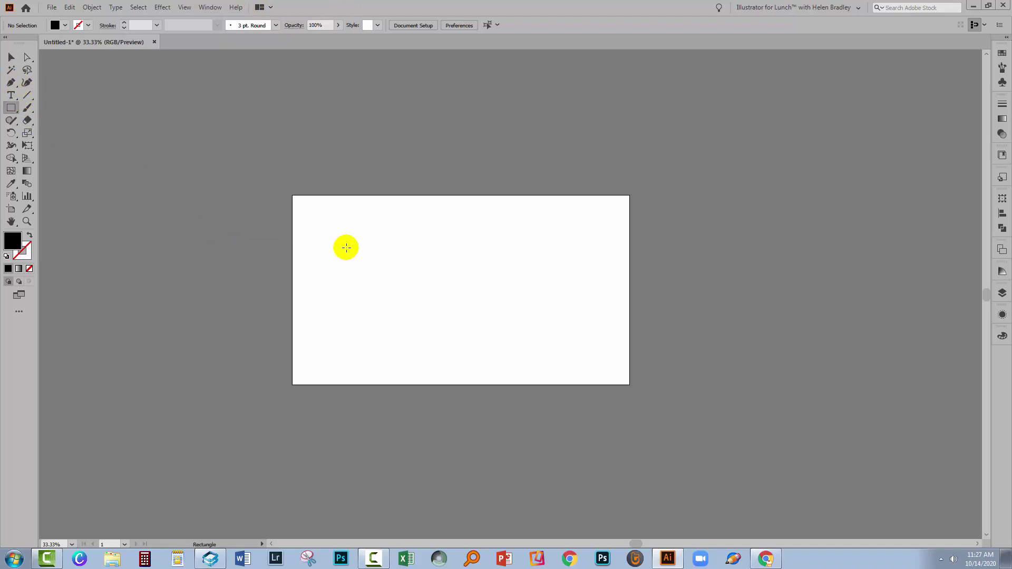
click(342, 248)
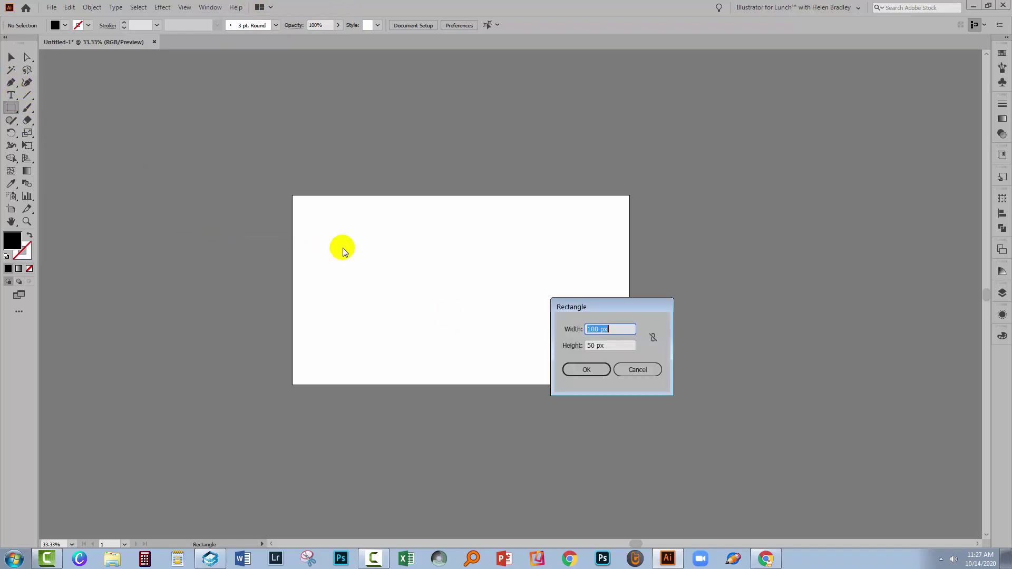
text(1920)
key(Tab)
text(1)
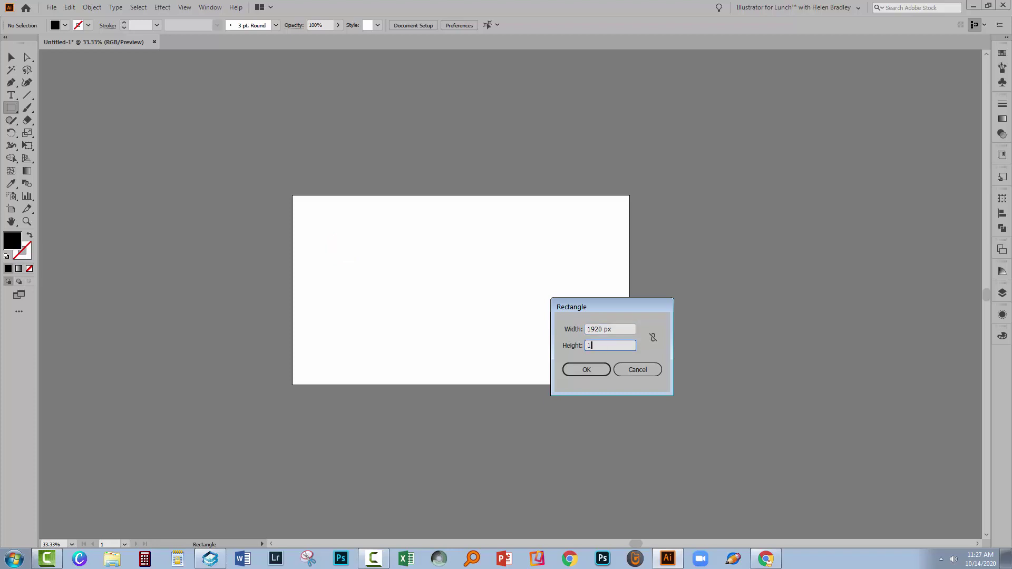
text(080)
key(Tab)
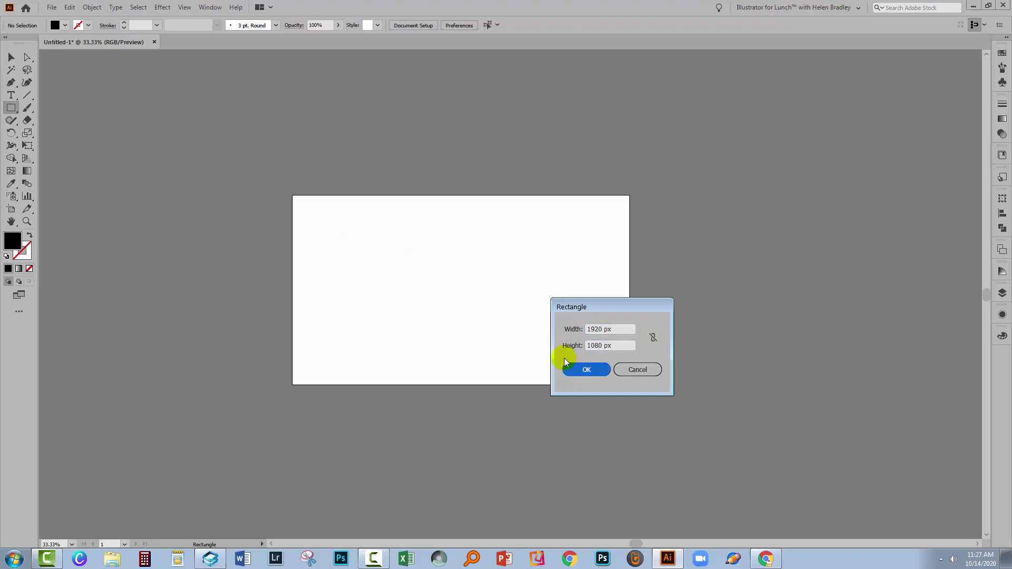
click(578, 371)
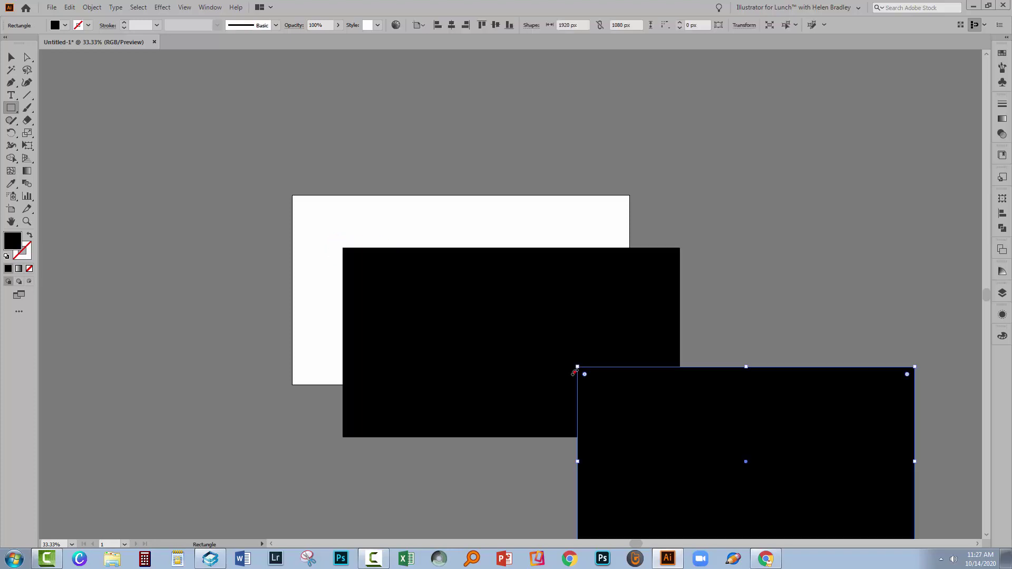
key(Delete)
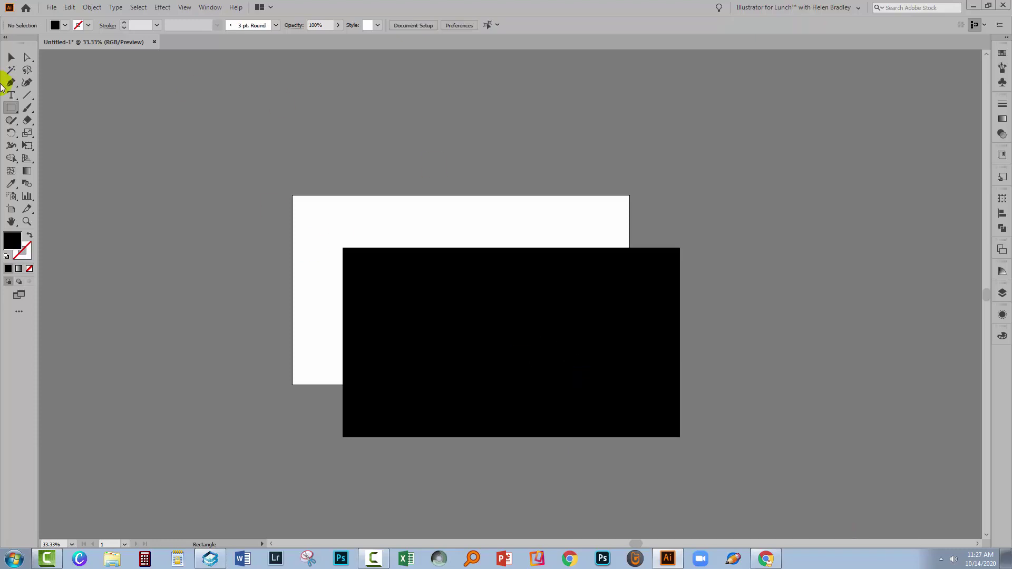
Step: Move the black rectangle to cover the artboard exactly and fill it with the New Pattern swatch
click(11, 57)
drag(396, 300, 344, 248)
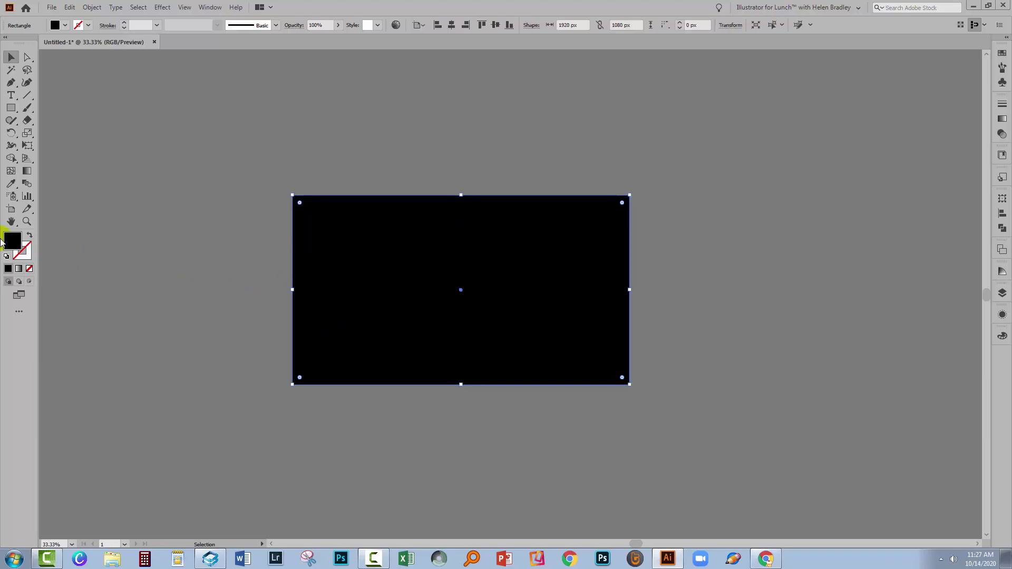
click(1002, 53)
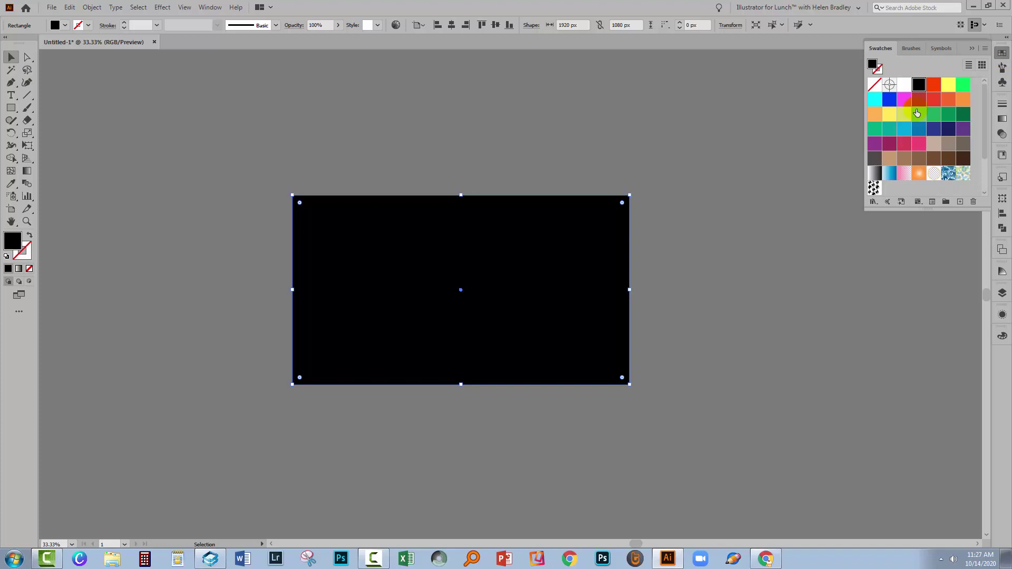
click(874, 188)
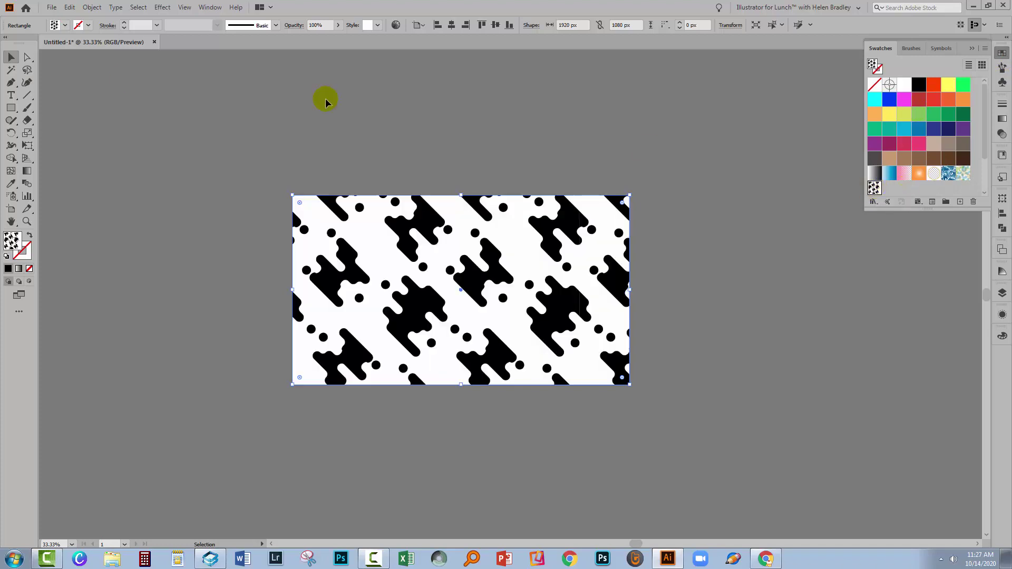
Step: Scale only the rectangle's pattern fill uniformly to 50%, with Transform Objects off and Transform Patterns on
click(88, 7)
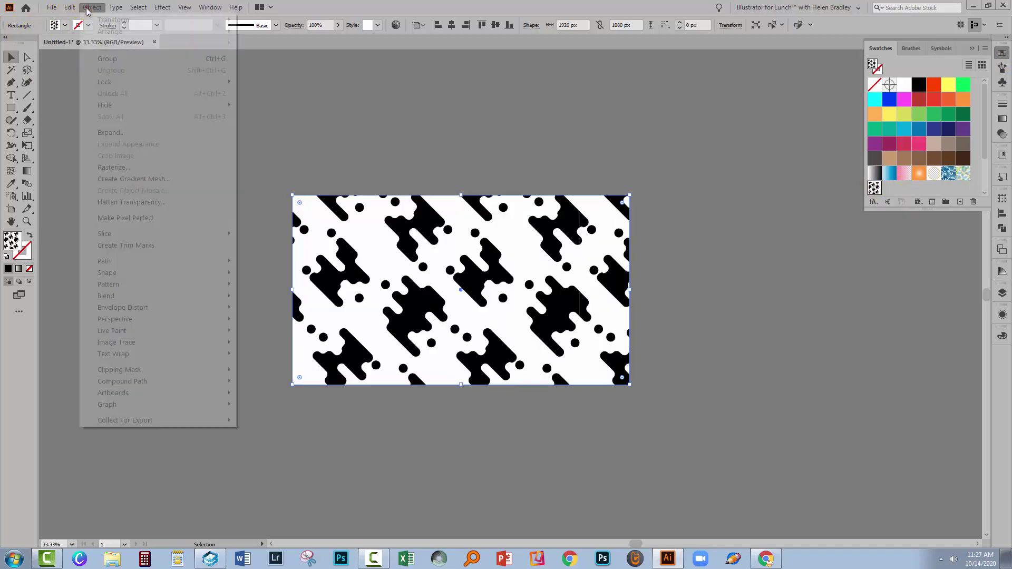
click(88, 7)
click(88, 7)
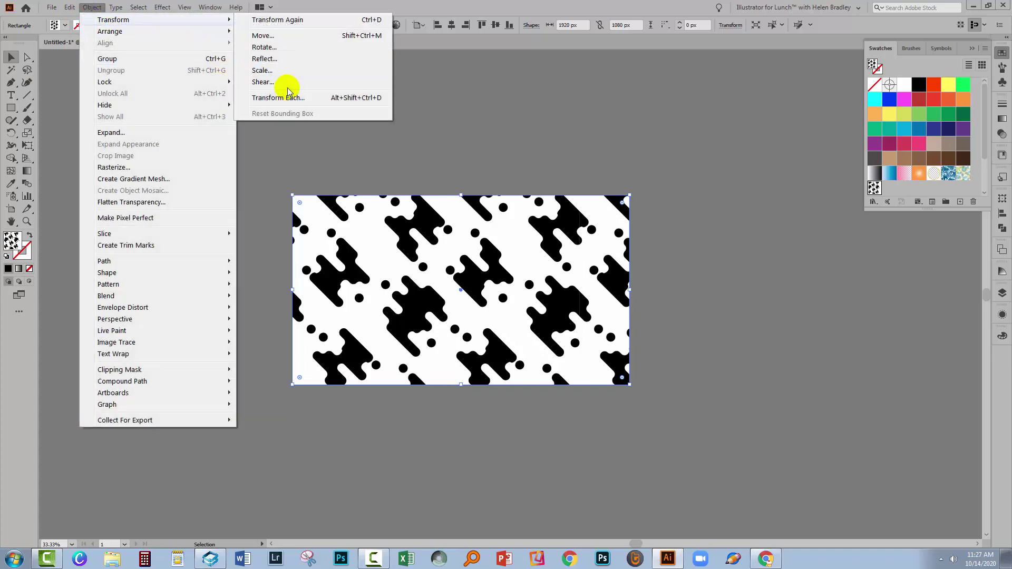
click(280, 70)
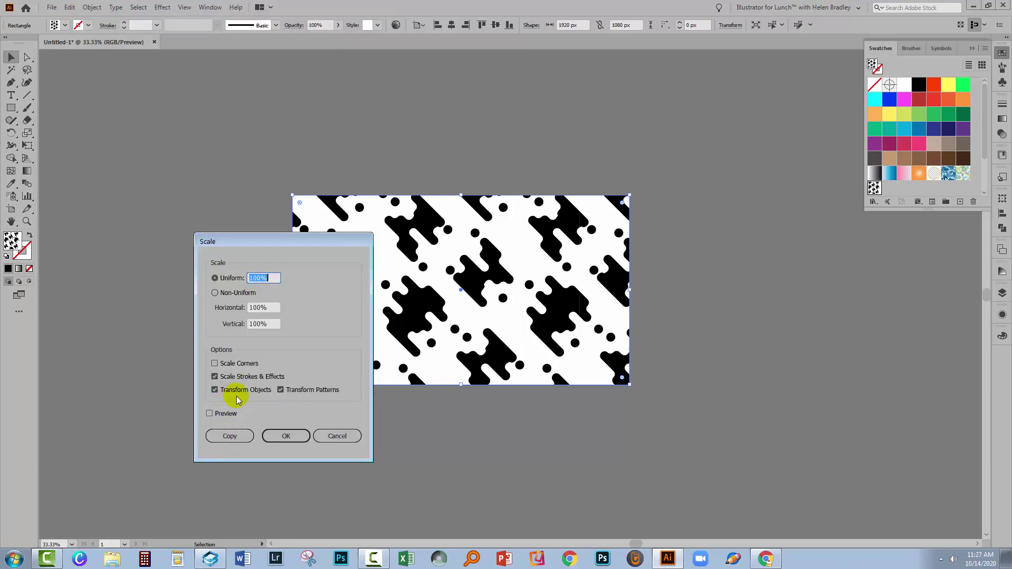
click(210, 415)
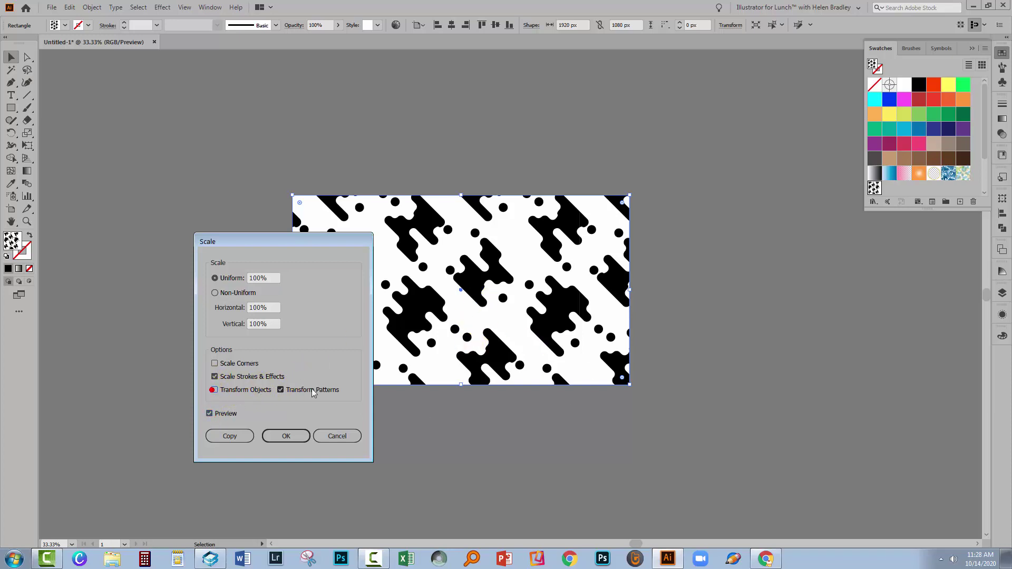
drag(273, 279, 250, 278)
text(50)
key(Tab)
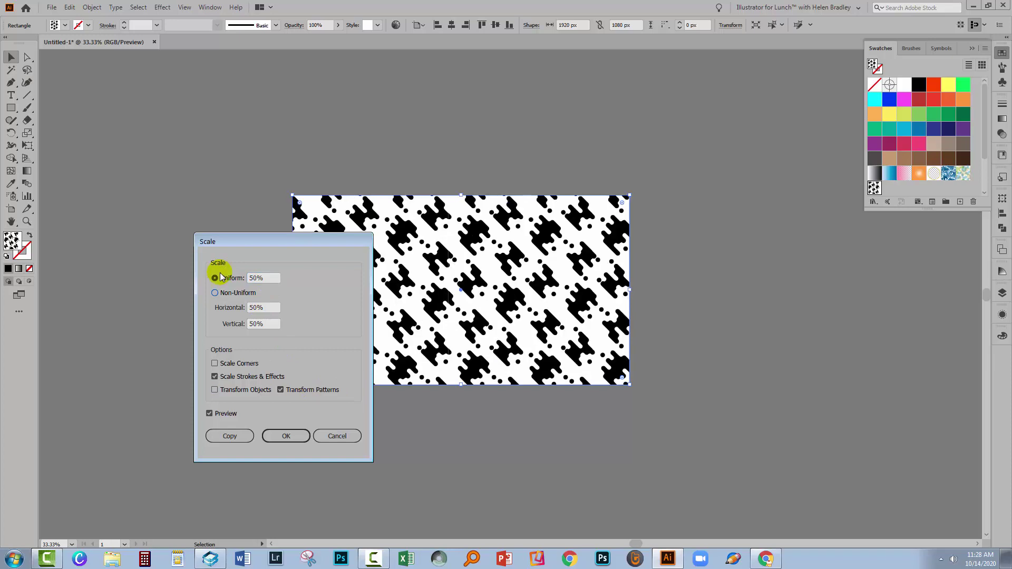
drag(251, 242, 785, 266)
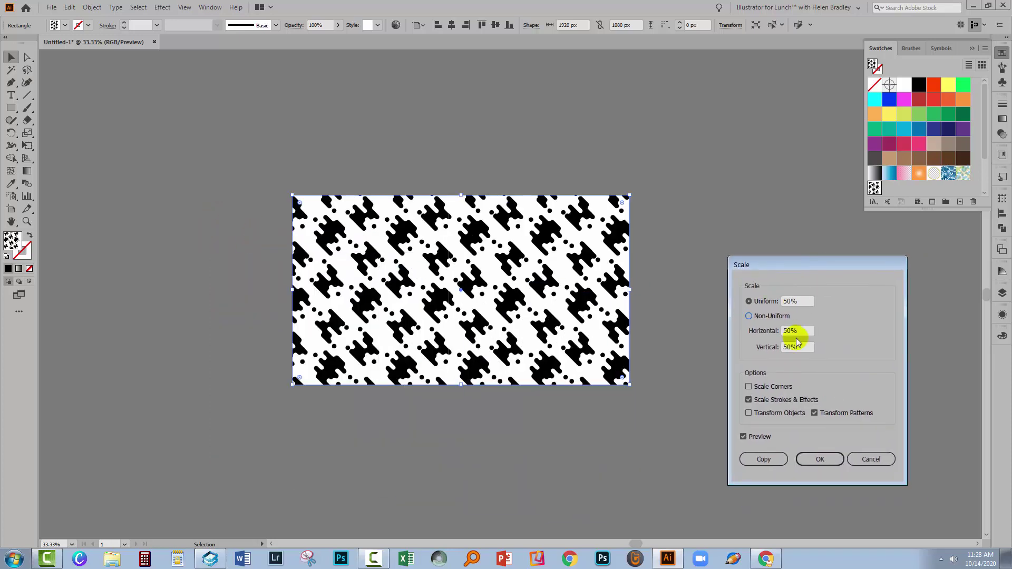
click(822, 462)
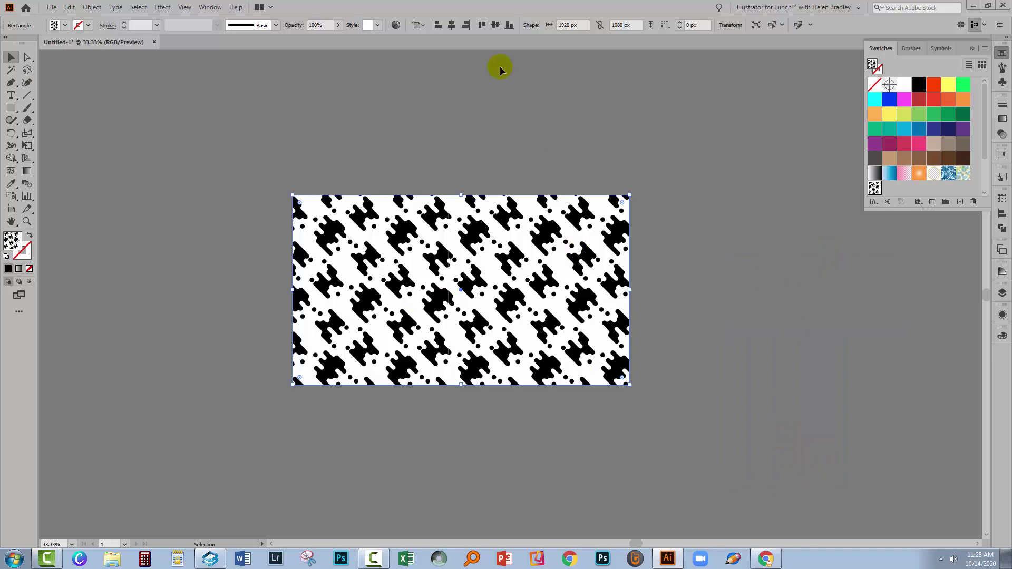
Step: Recolor the pattern's black to red with H 0°, S 80.09% and B 88.63%
click(396, 25)
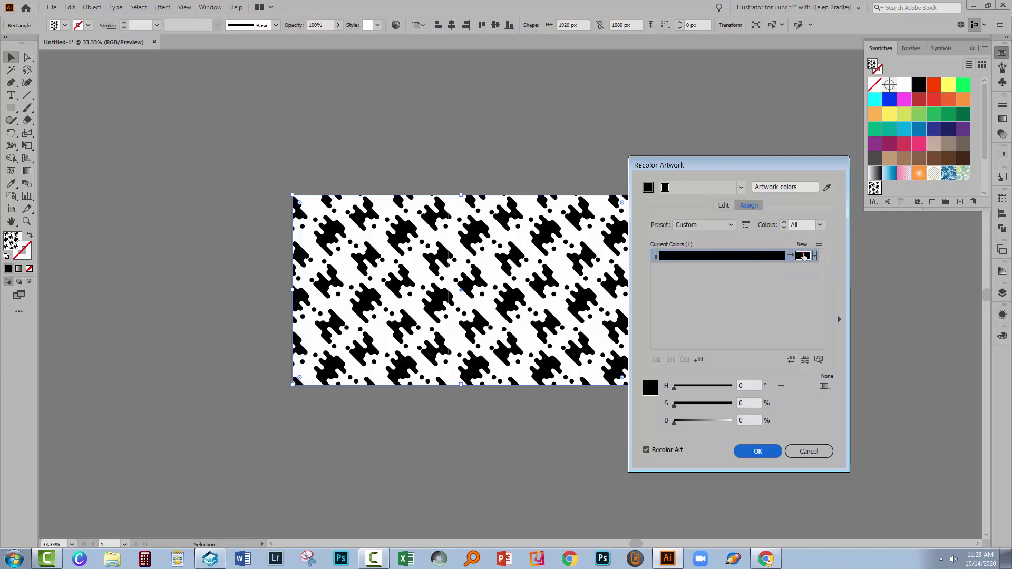
double_click(803, 256)
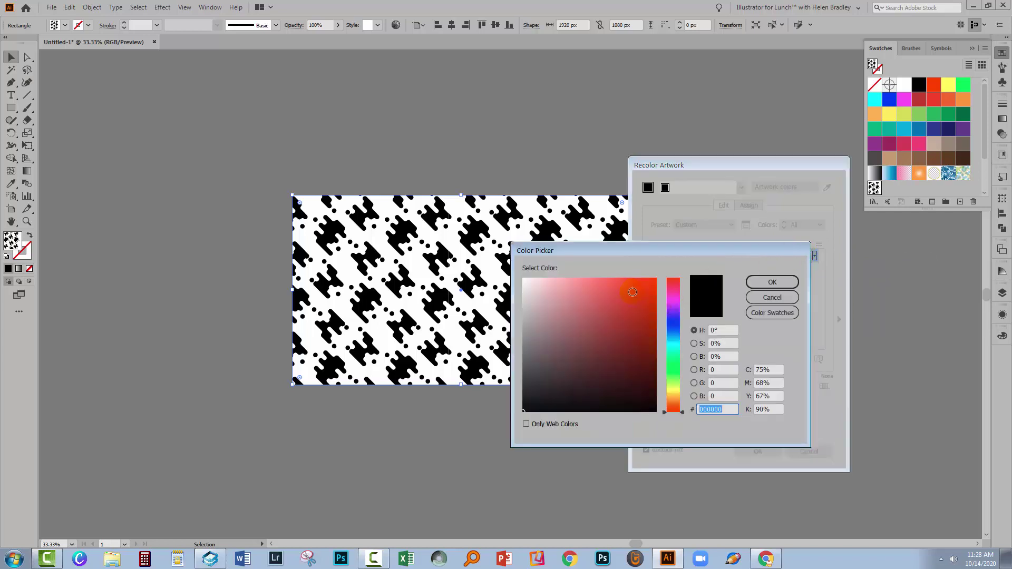
click(754, 283)
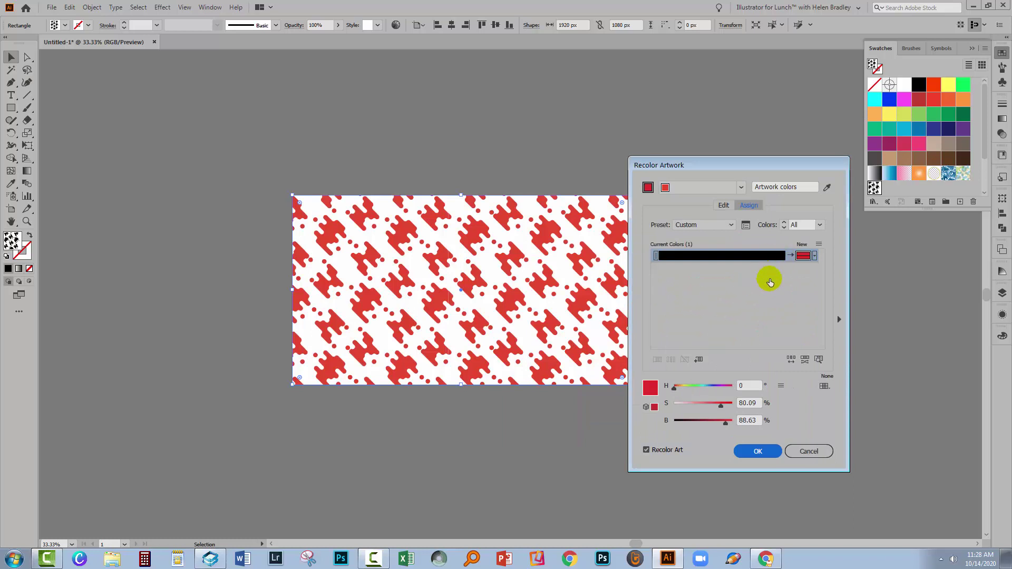
drag(715, 172, 787, 182)
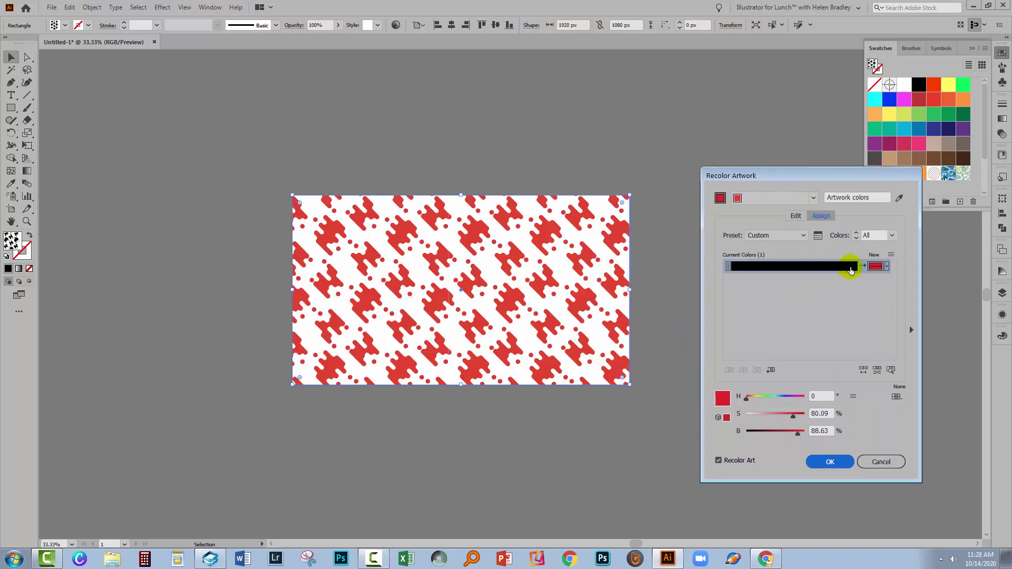
Step: Change the recolored pattern to purple on the color wheel, with H 260.6° and S 57.78%, and apply it
click(795, 216)
mouse_move(857, 294)
mouse_down()
mouse_move(792, 334)
mouse_move(818, 329)
mouse_up()
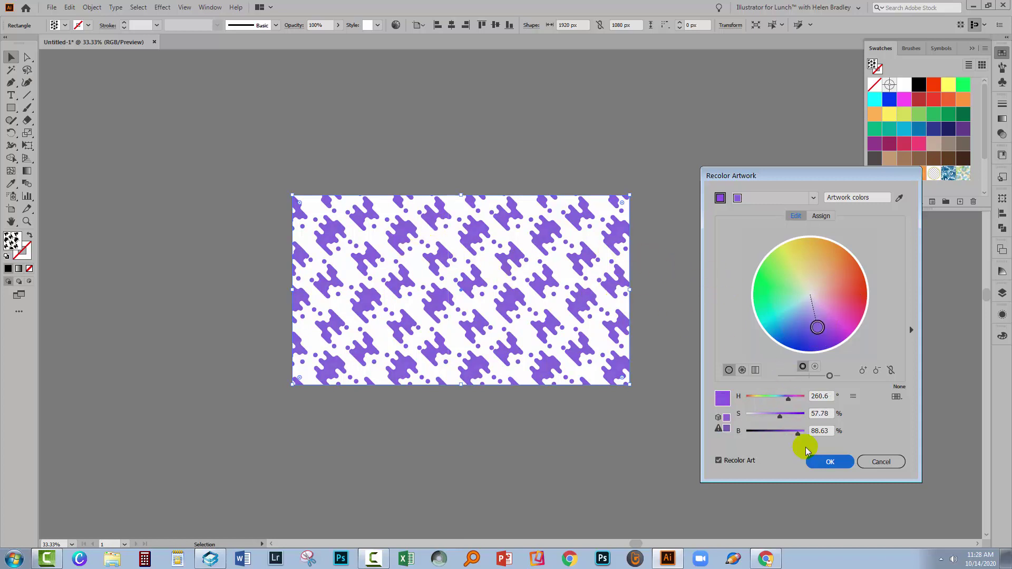
click(826, 471)
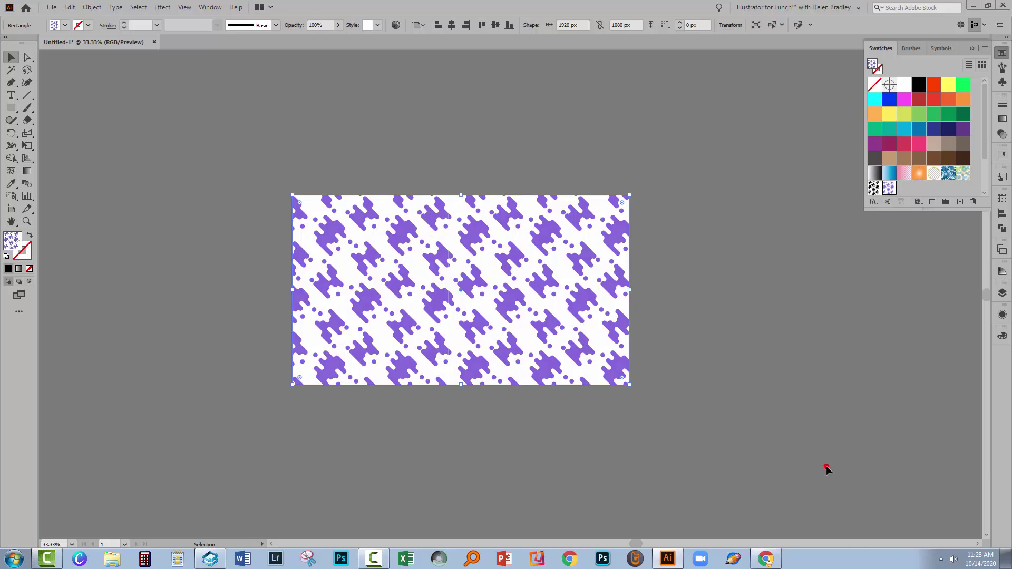
Step: Alternate the rectangle's fill between the black and purple pattern swatches, ending on black, and enlarge the swatch list
click(873, 188)
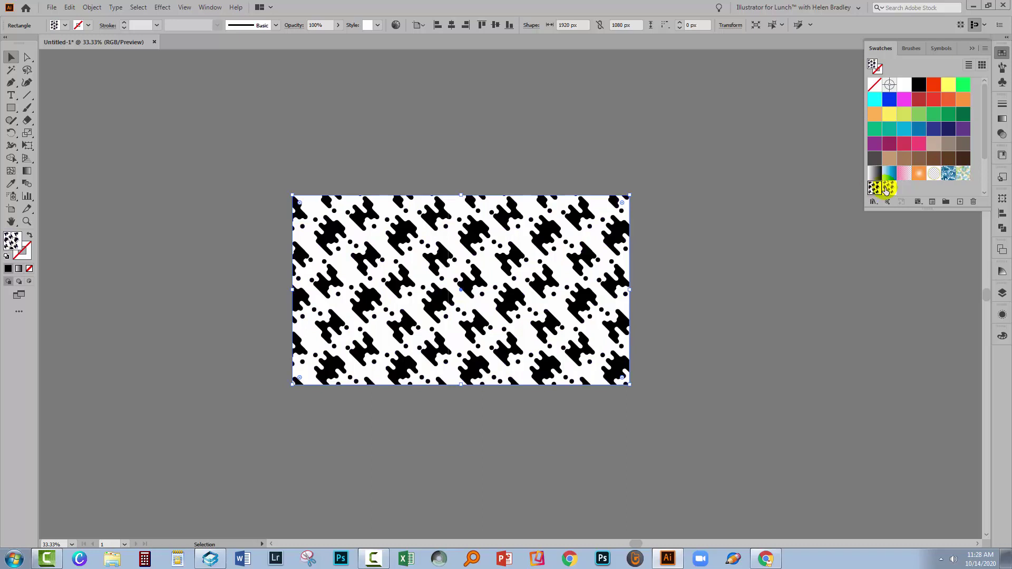
click(888, 189)
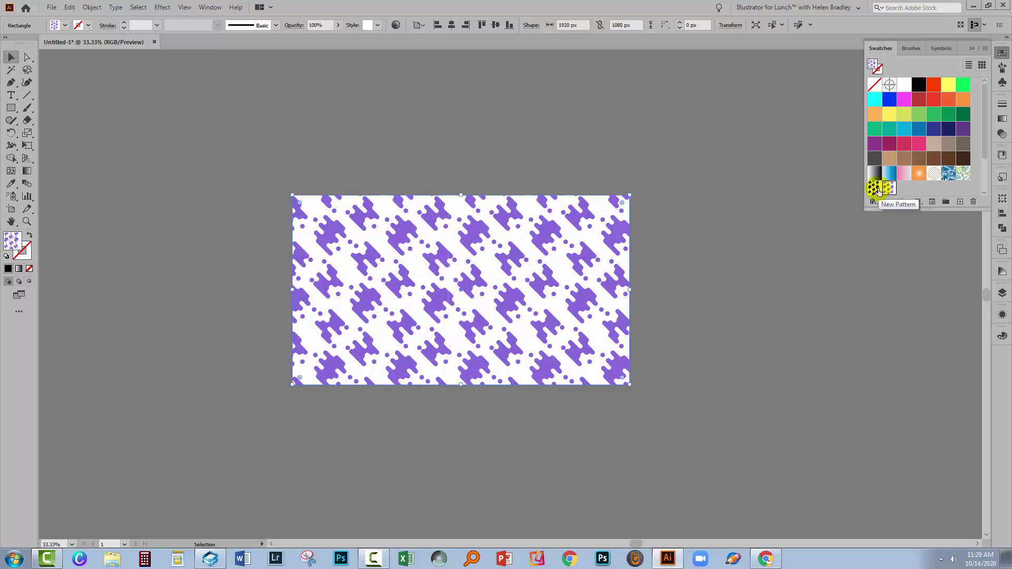
drag(877, 210, 877, 241)
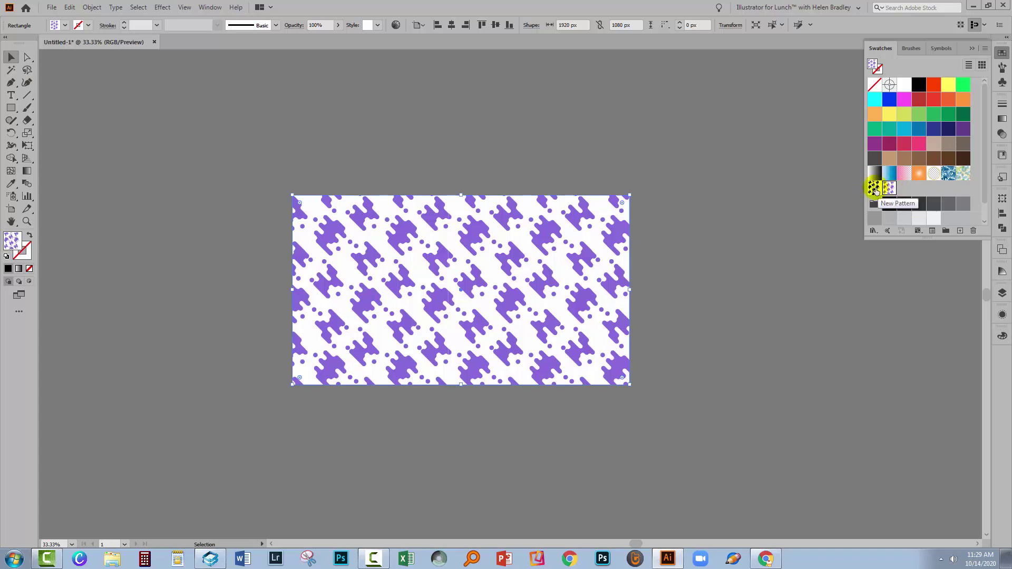
click(873, 187)
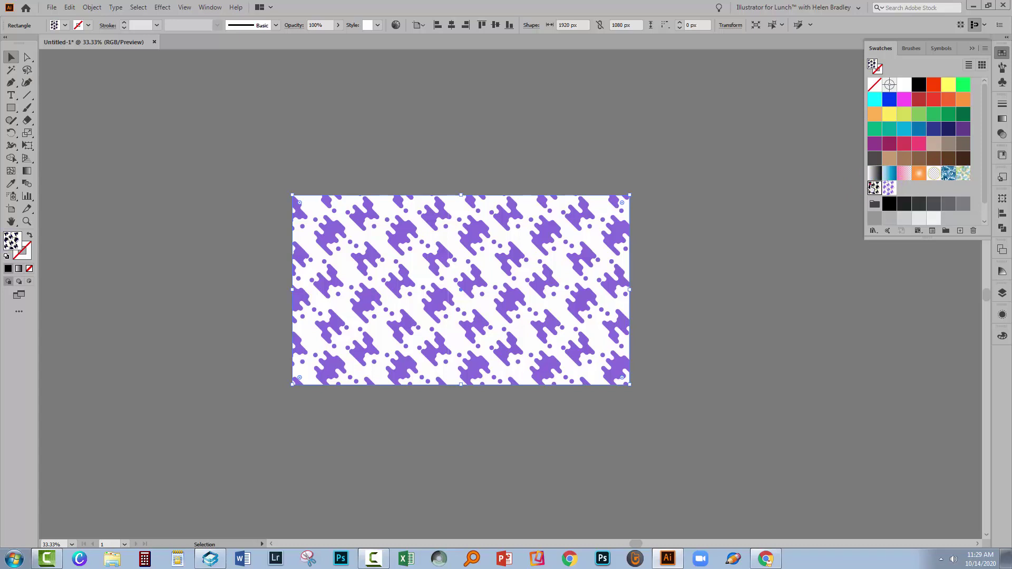
scroll(944, 210, down, 1)
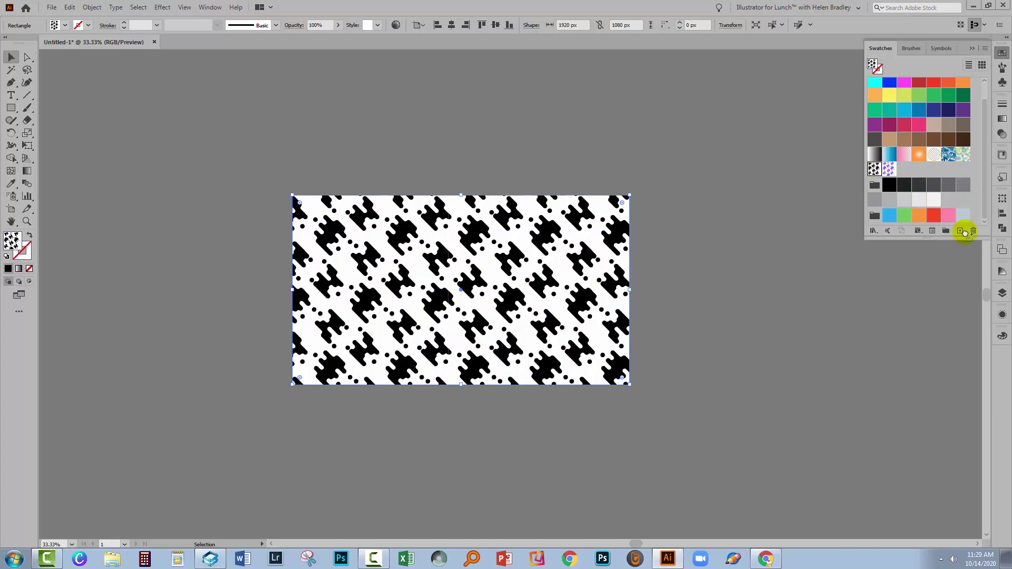
Step: Duplicate the black pattern as a new swatch and open the copy for pattern editing with its tile edge shown
click(960, 230)
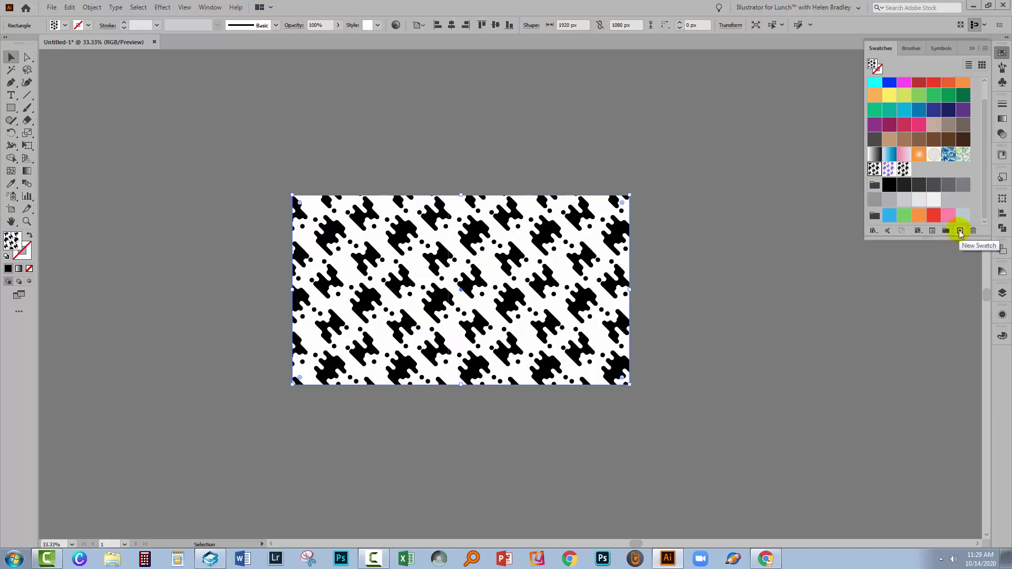
double_click(903, 168)
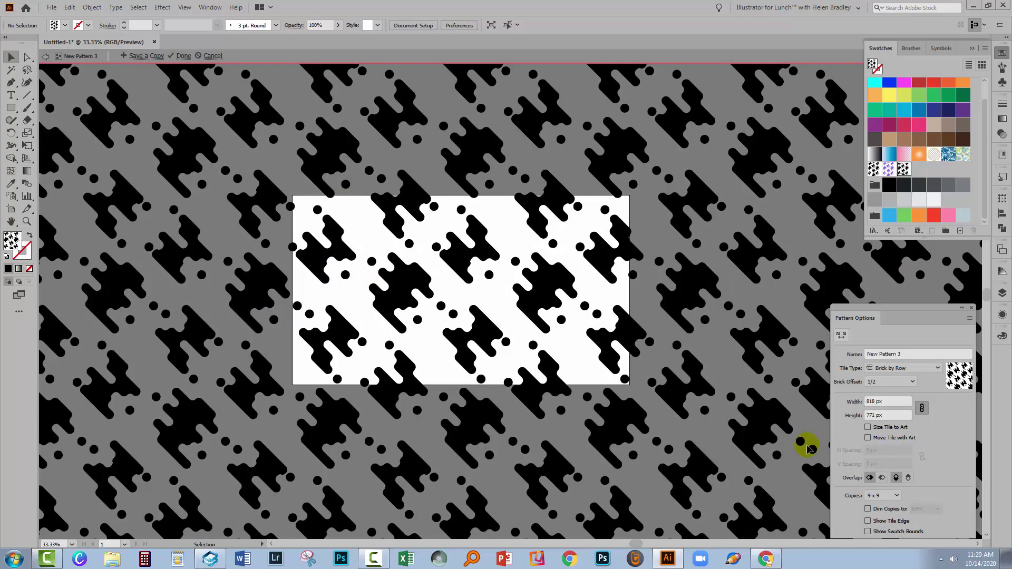
click(868, 521)
Step: Fill the tile's upper shape group with pink, the large one with plum and the lower one with purple, and finish pattern editing
click(479, 264)
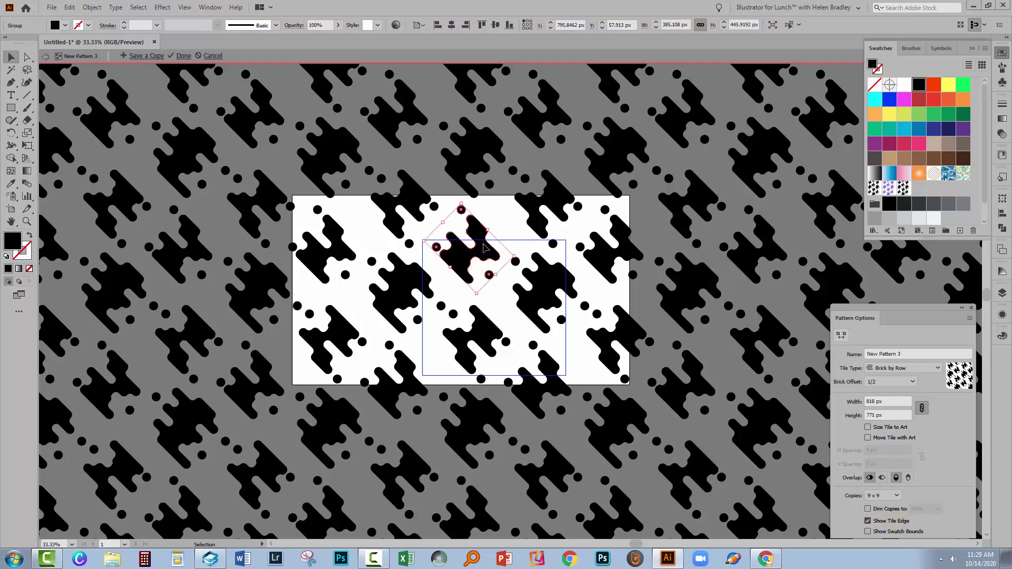
click(920, 147)
click(539, 301)
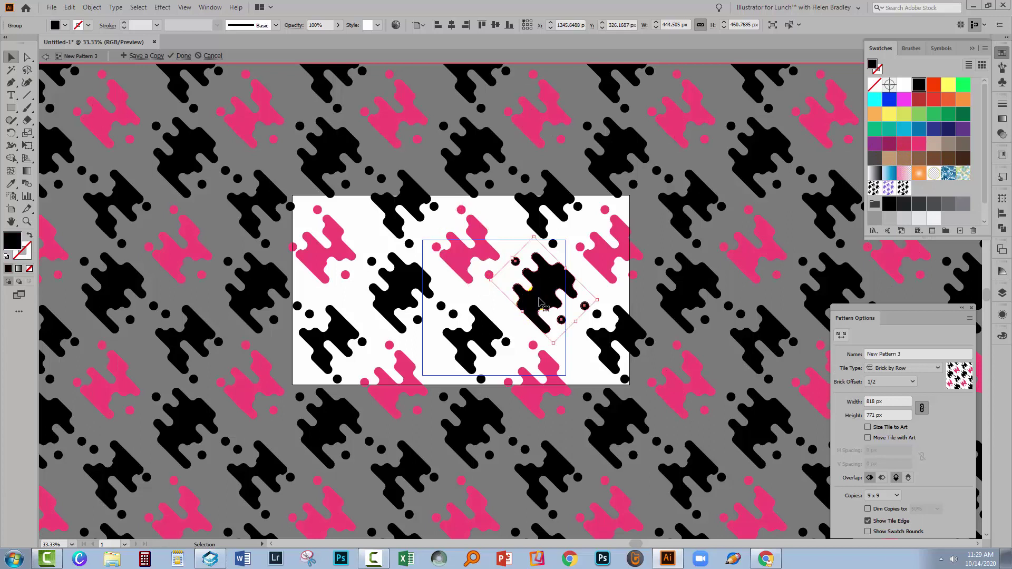
click(888, 144)
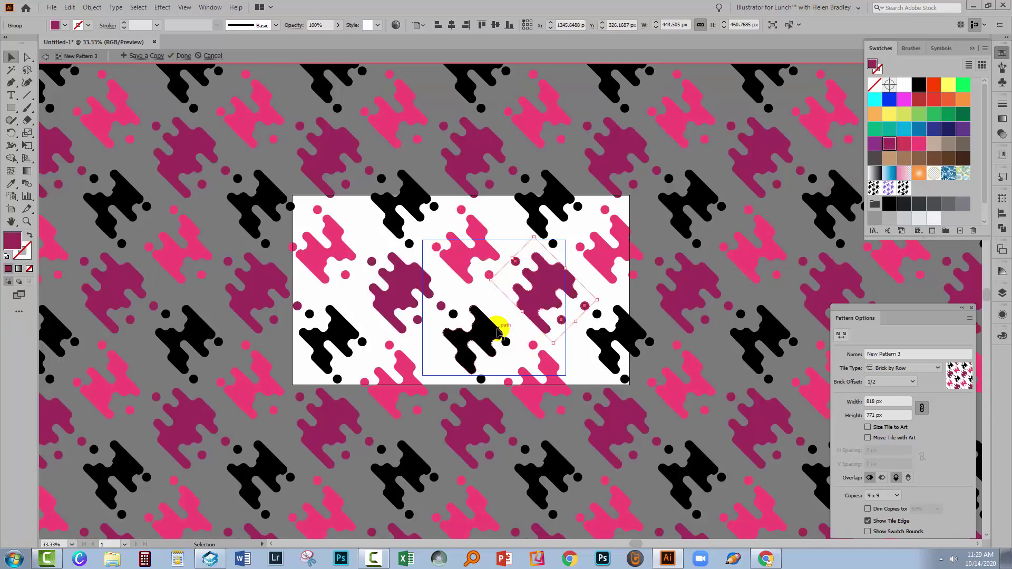
click(481, 337)
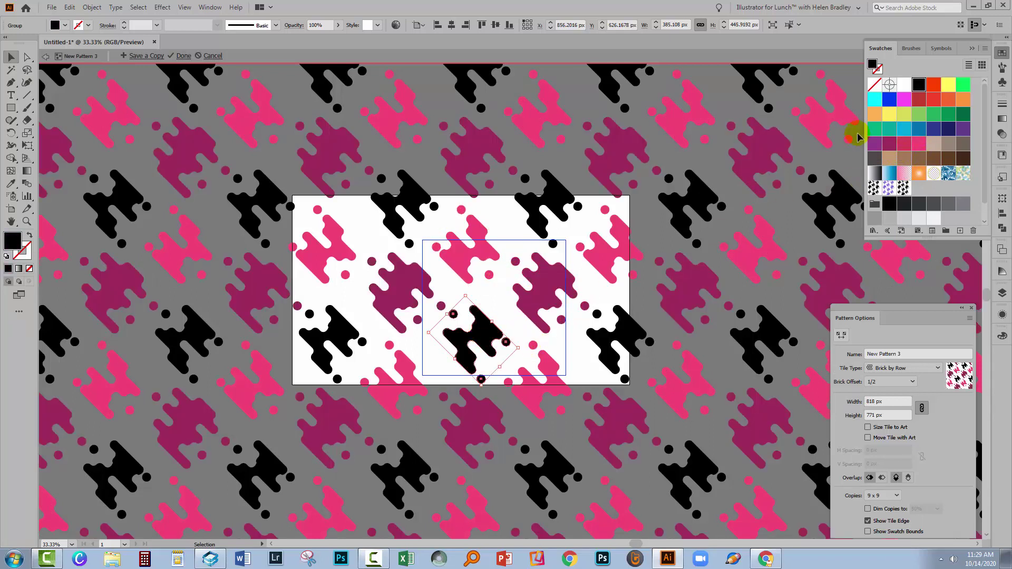
click(964, 128)
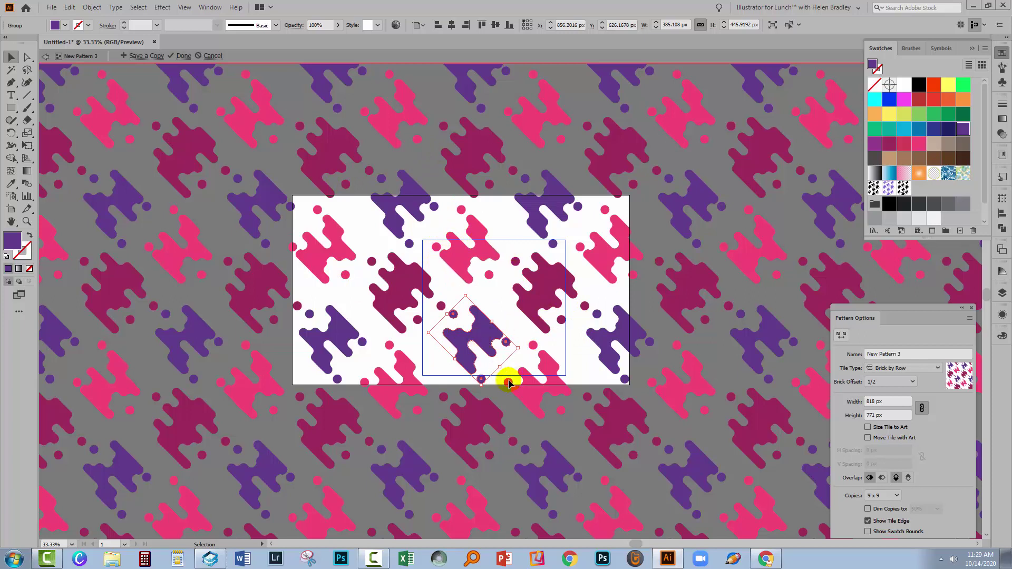
click(181, 55)
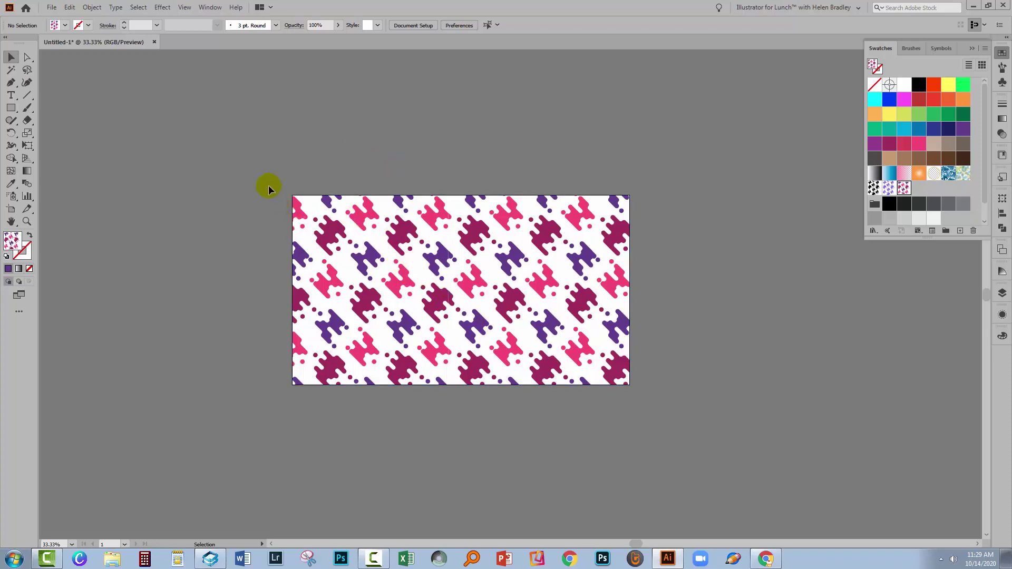
Step: Start recoloring the rectangle's pattern on the color wheel, linking the harmony colors and rotating them to green and cyan with base H 121.59° and S 87.9%
key(ctrl+a)
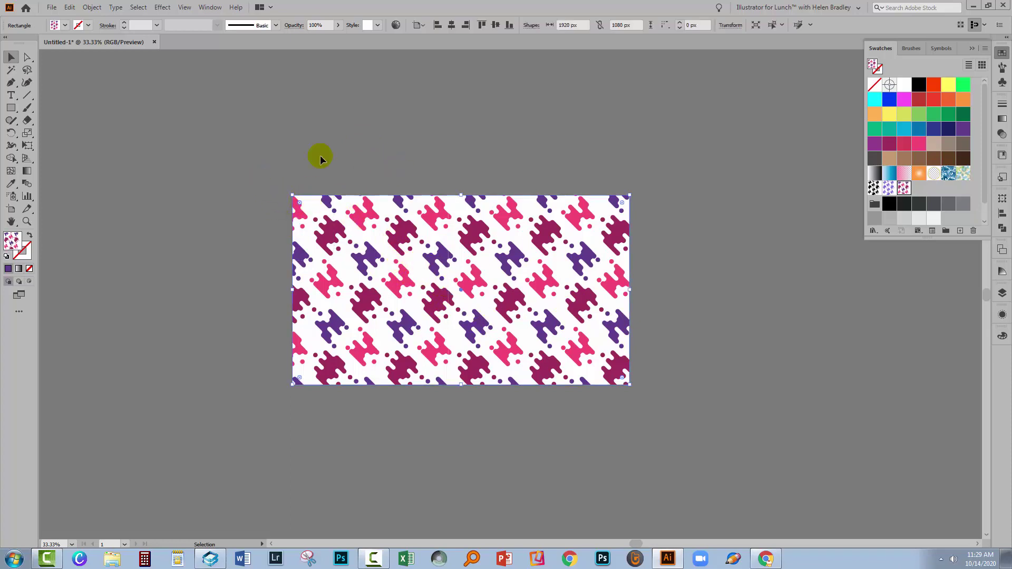
click(396, 25)
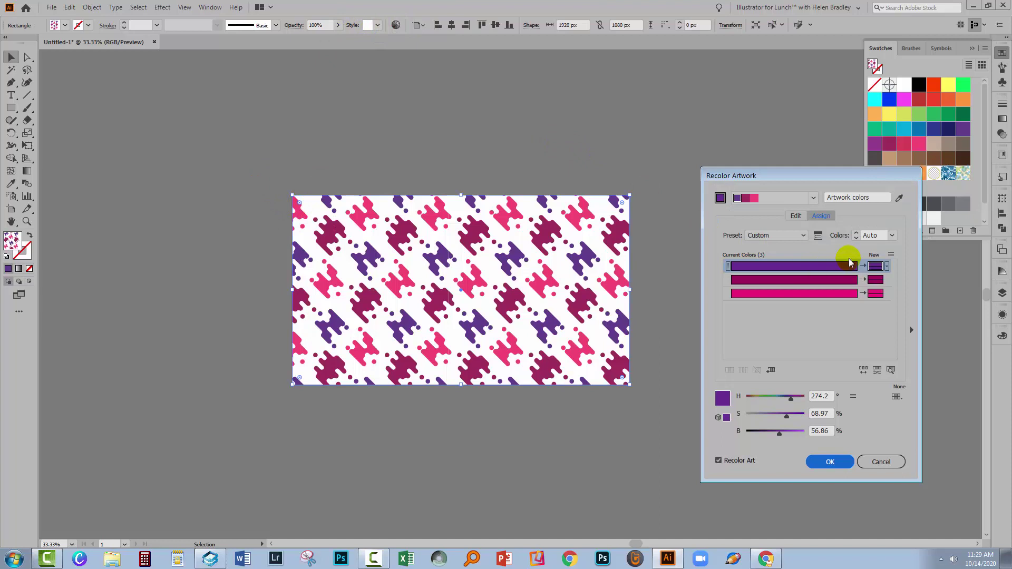
click(796, 216)
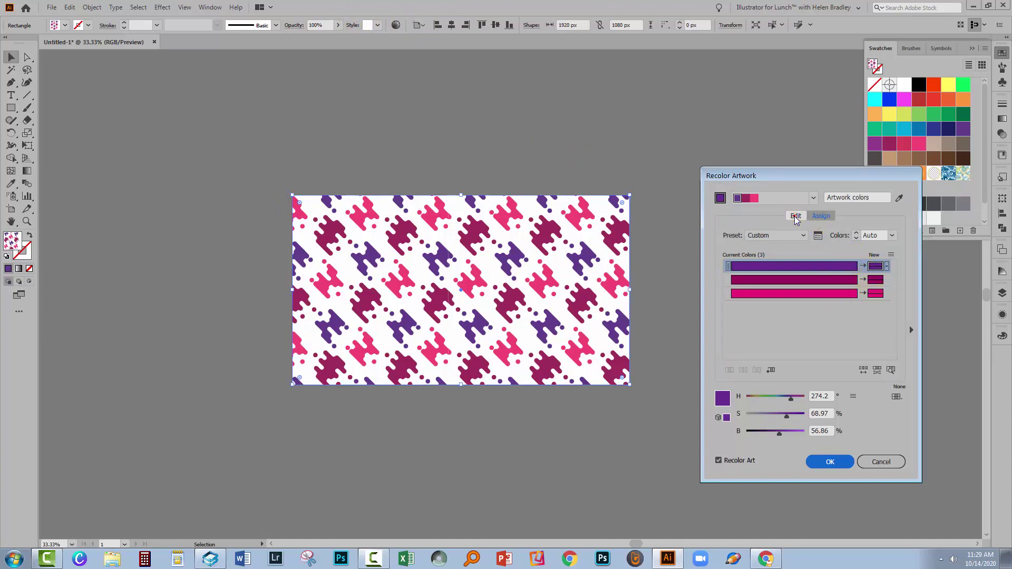
click(890, 371)
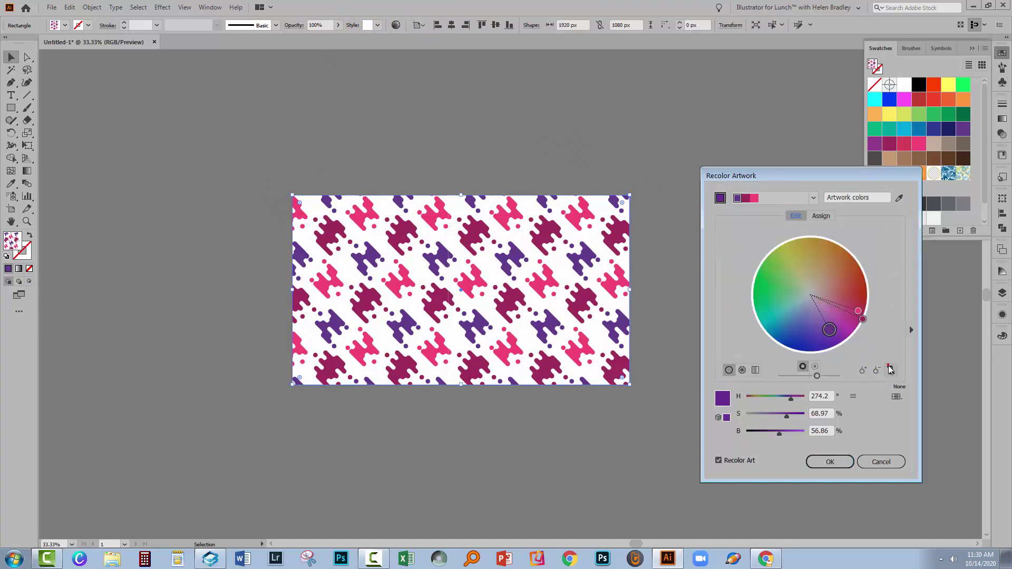
mouse_move(829, 329)
mouse_down()
mouse_move(761, 300)
mouse_move(760, 286)
mouse_up()
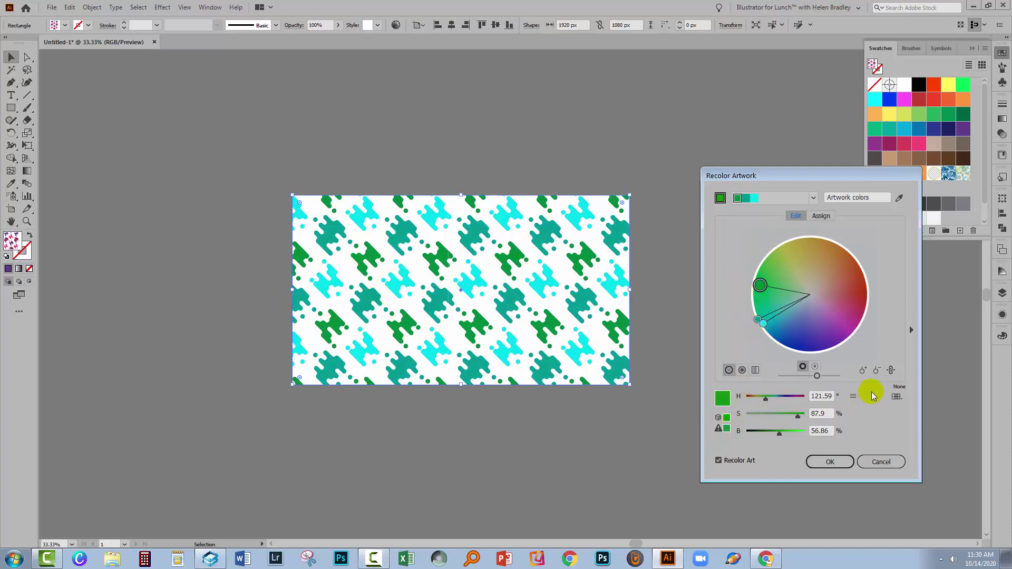
Step: Unlink the harmony colors and shift them separately to blue, brown and pink, with the pink at H 338.15°, S 70% and B 85%
click(891, 371)
mouse_move(762, 323)
mouse_down()
mouse_move(773, 332)
mouse_move(755, 309)
mouse_move(839, 252)
mouse_up()
mouse_move(760, 285)
mouse_down()
mouse_move(745, 284)
mouse_move(840, 307)
mouse_up()
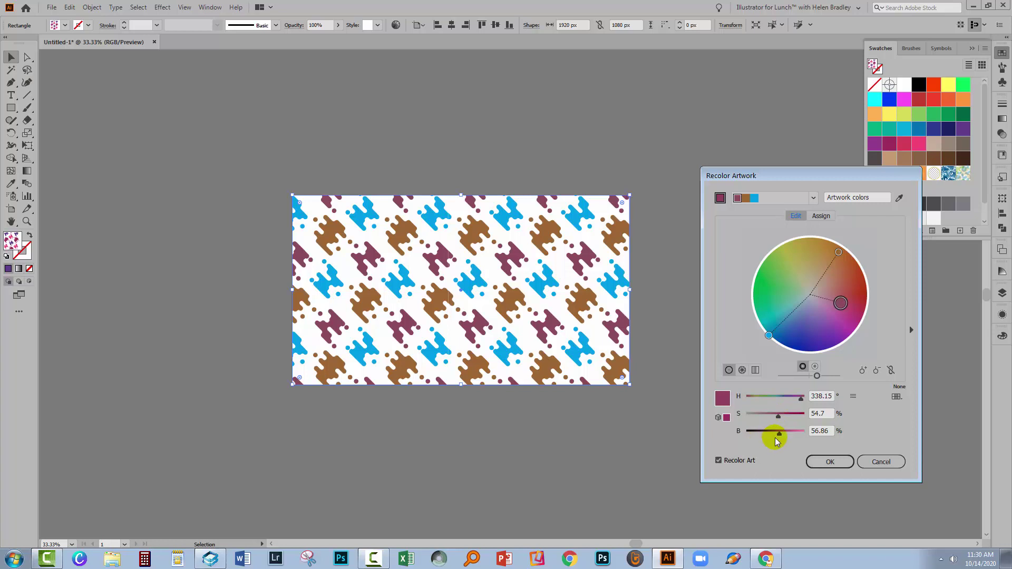
mouse_move(779, 433)
mouse_down()
mouse_move(794, 416)
mouse_move(782, 431)
mouse_move(796, 437)
mouse_up()
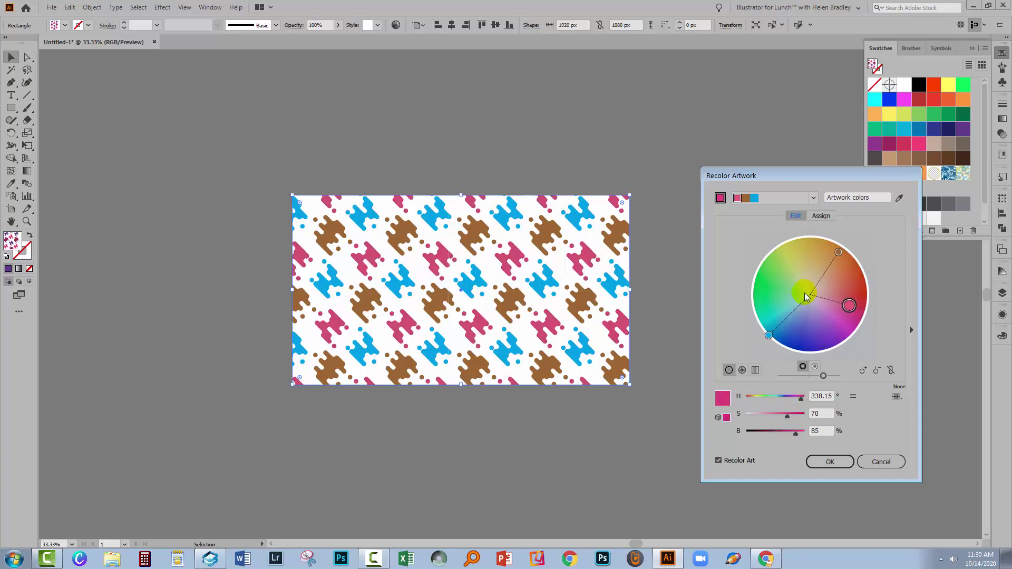
Step: Change the blue to light cyan, the brown to violet and the pink to H 336.68° and S 41.71%, apply the recoloring and deselect the rectangle
click(768, 336)
drag(770, 335, 782, 312)
mouse_move(838, 252)
mouse_down()
mouse_move(859, 232)
mouse_move(816, 328)
mouse_move(834, 302)
mouse_up()
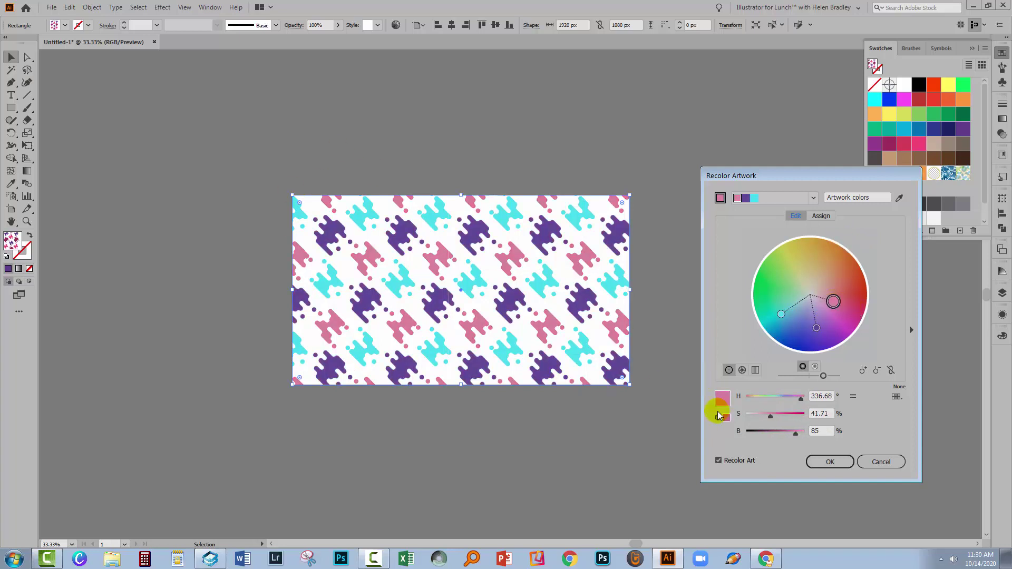
click(842, 468)
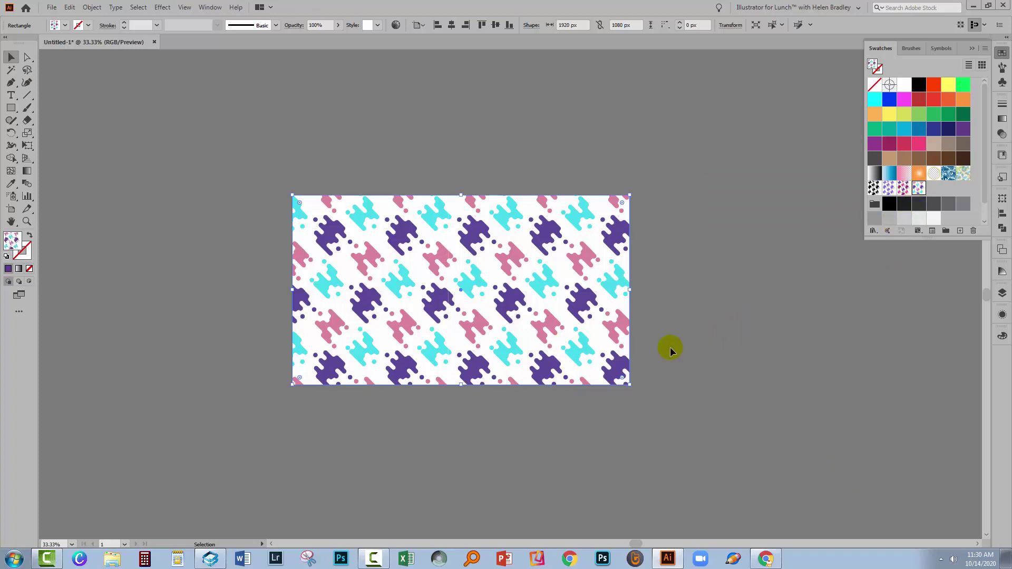
key(ctrl+0)
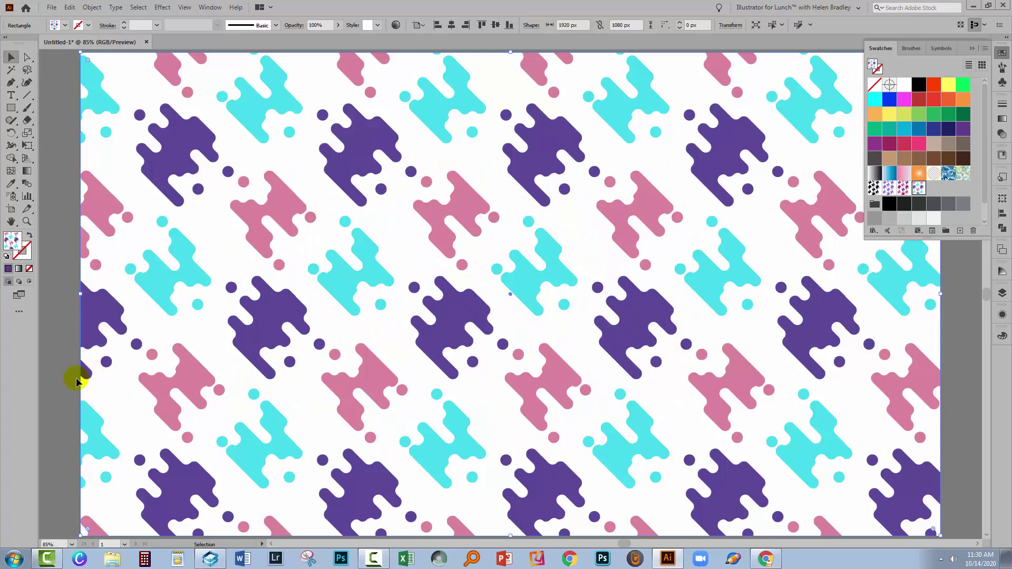
click(63, 380)
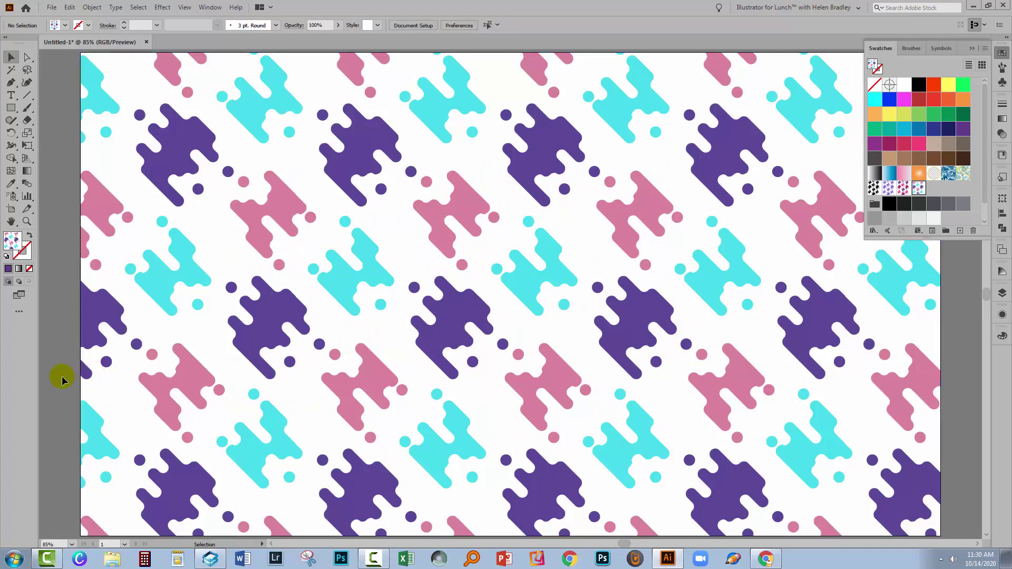